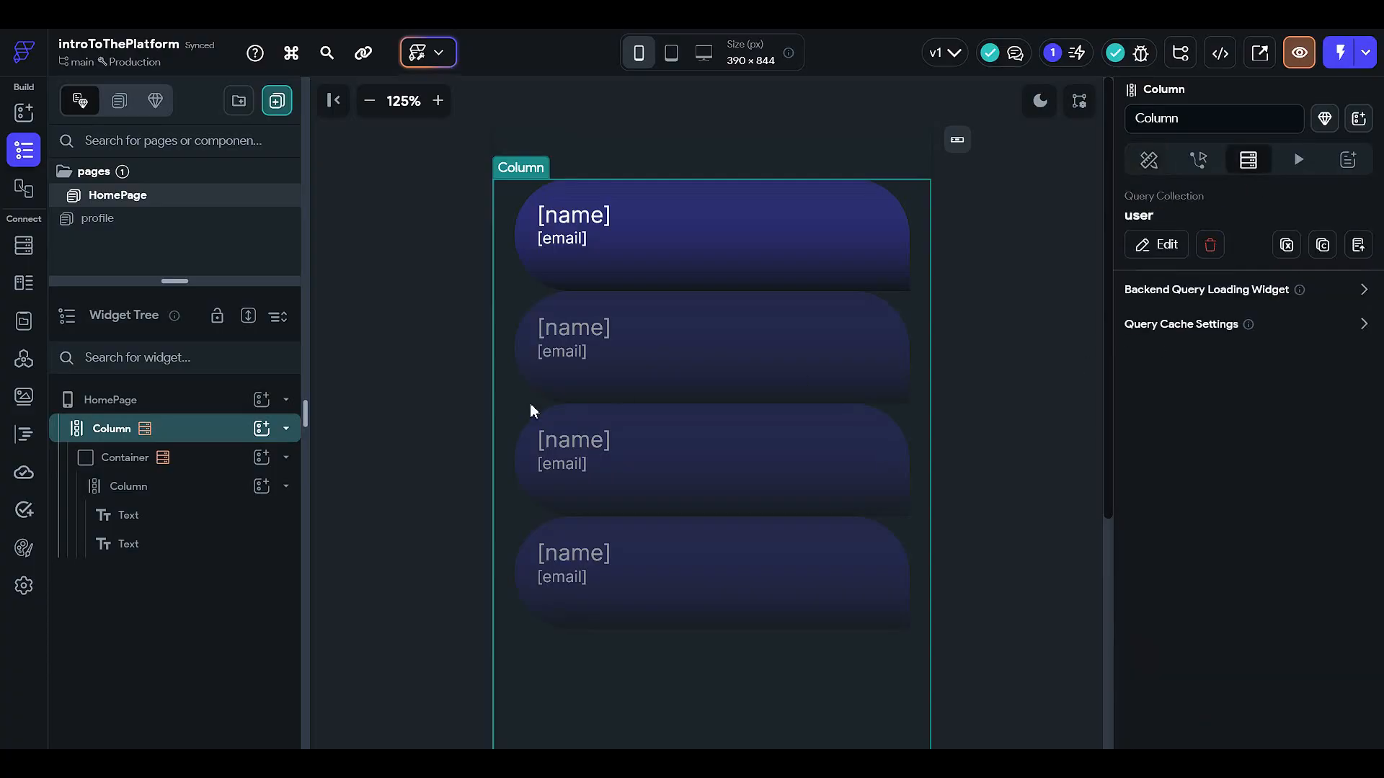
# Step: Zoom the canvas in from 125% to 150%
pyautogui.click(438, 100)
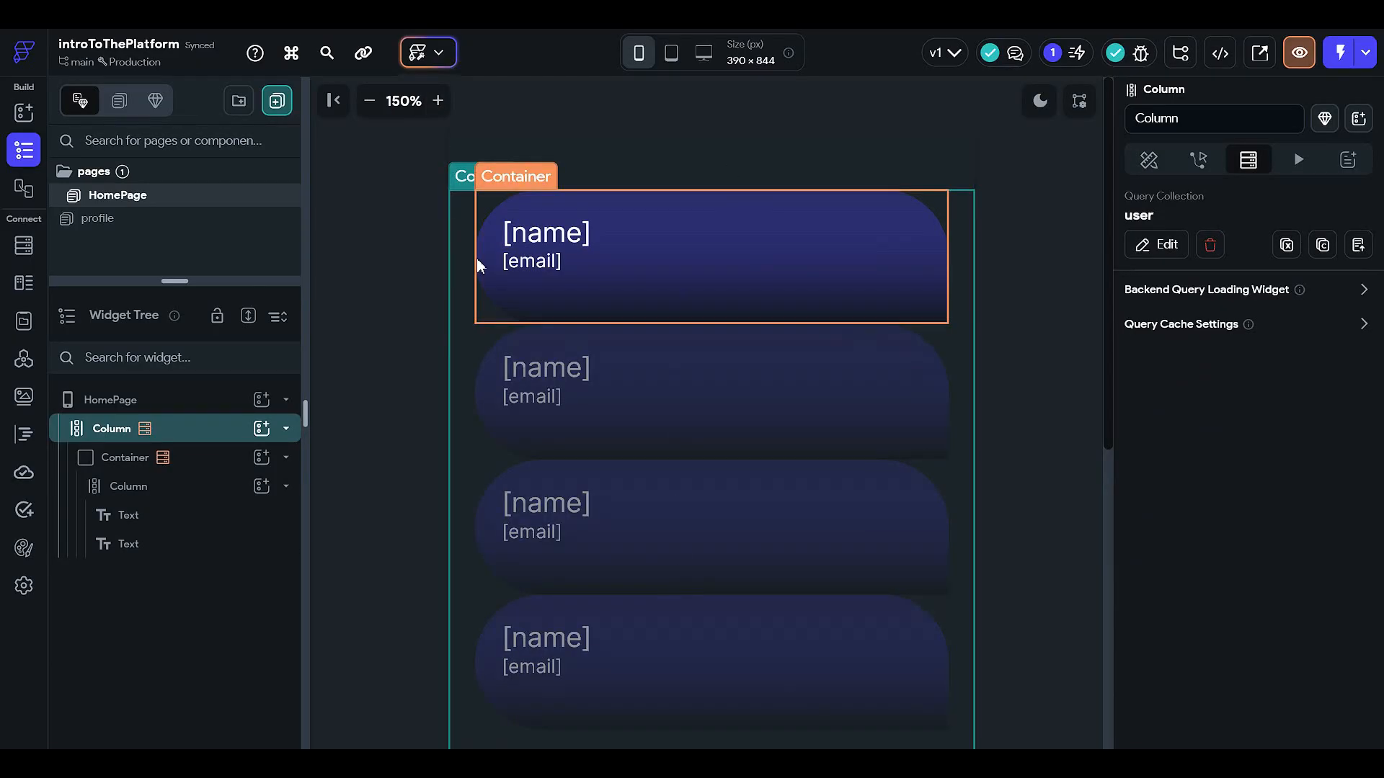
pyautogui.click(1224, 248)
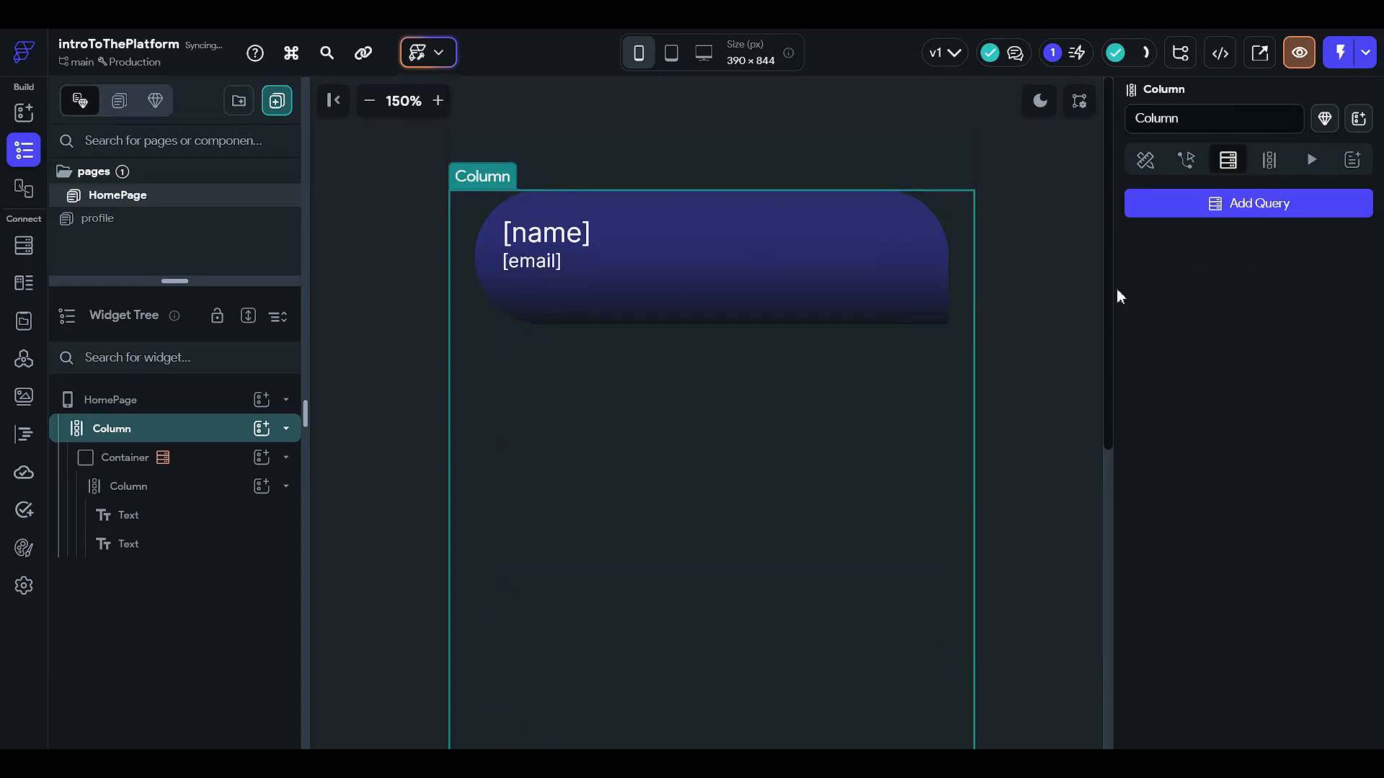
pyautogui.click(204, 485)
pyautogui.click(217, 470)
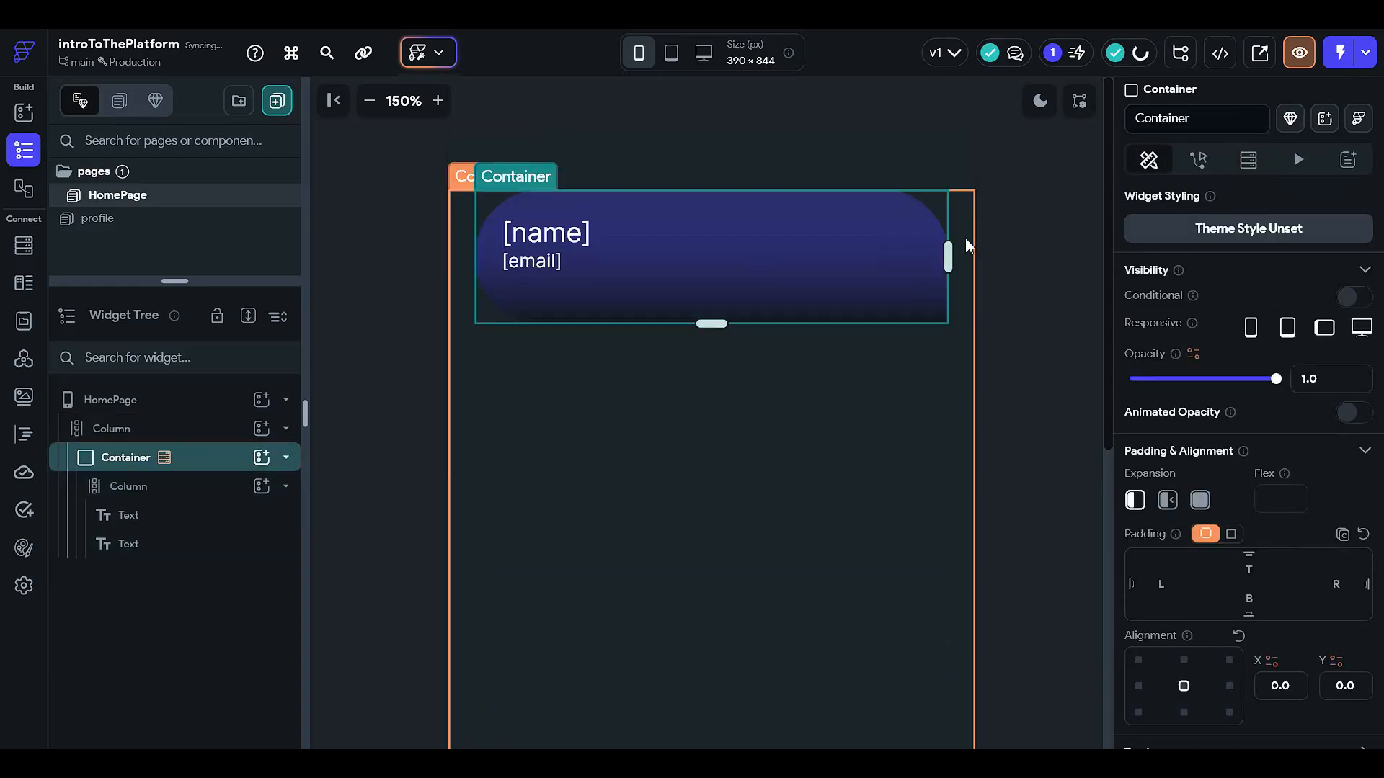
pyautogui.click(1249, 168)
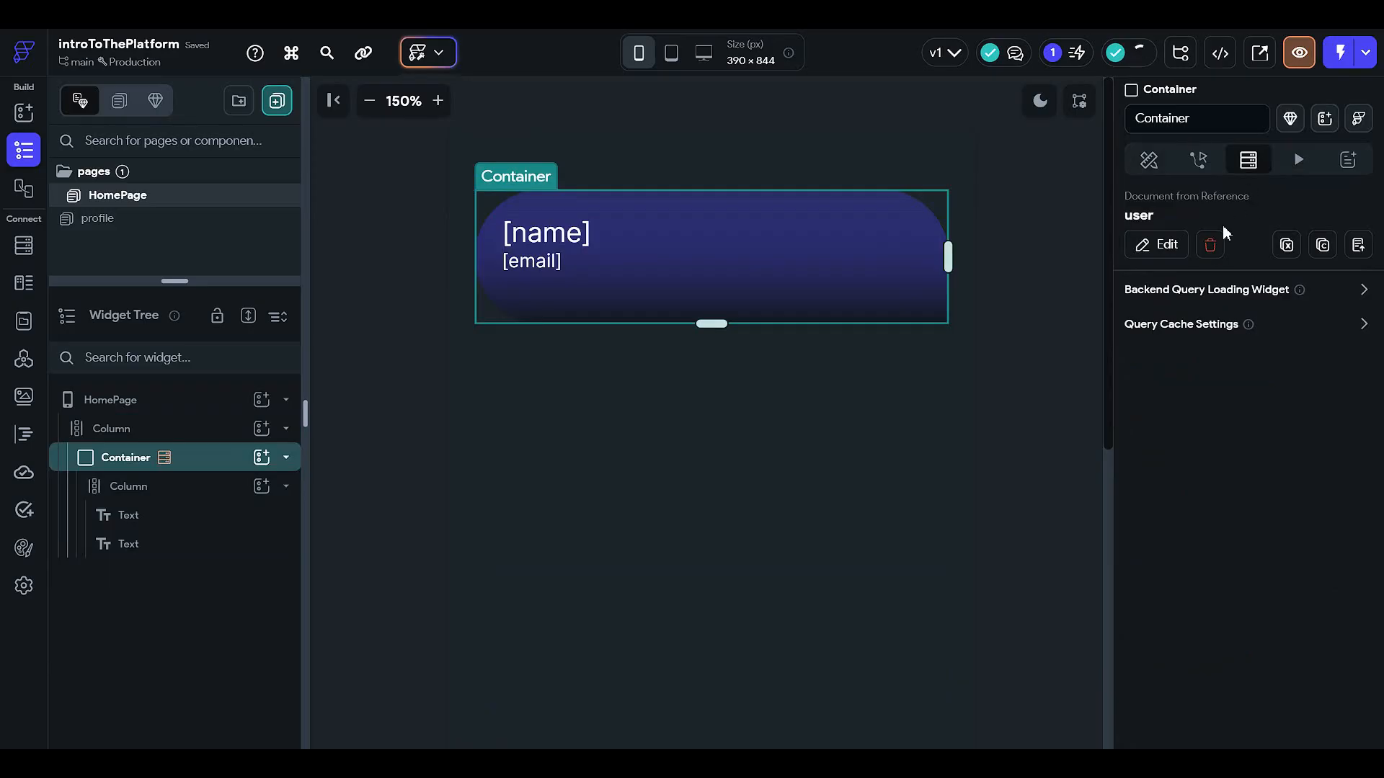
pyautogui.click(1210, 246)
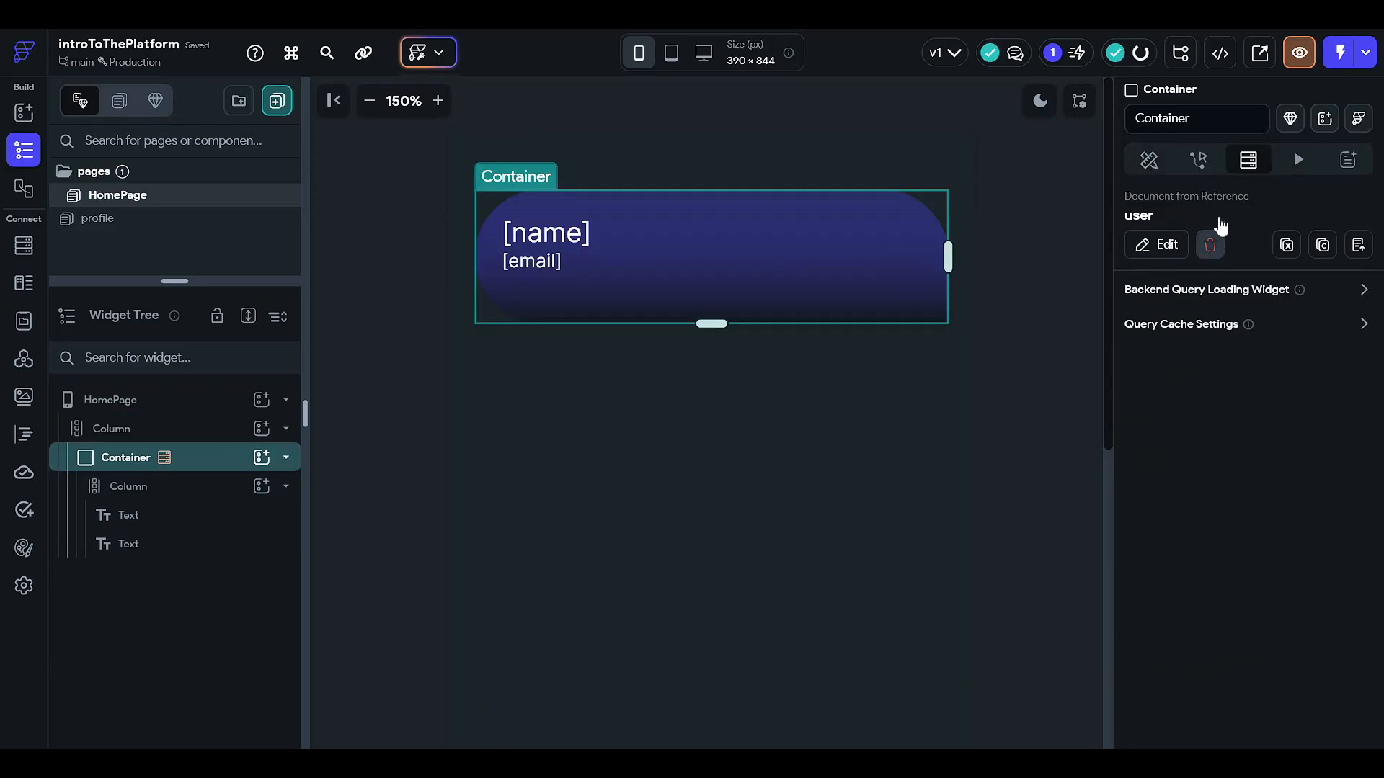
pyautogui.click(1198, 160)
pyautogui.click(1149, 159)
pyautogui.click(535, 235)
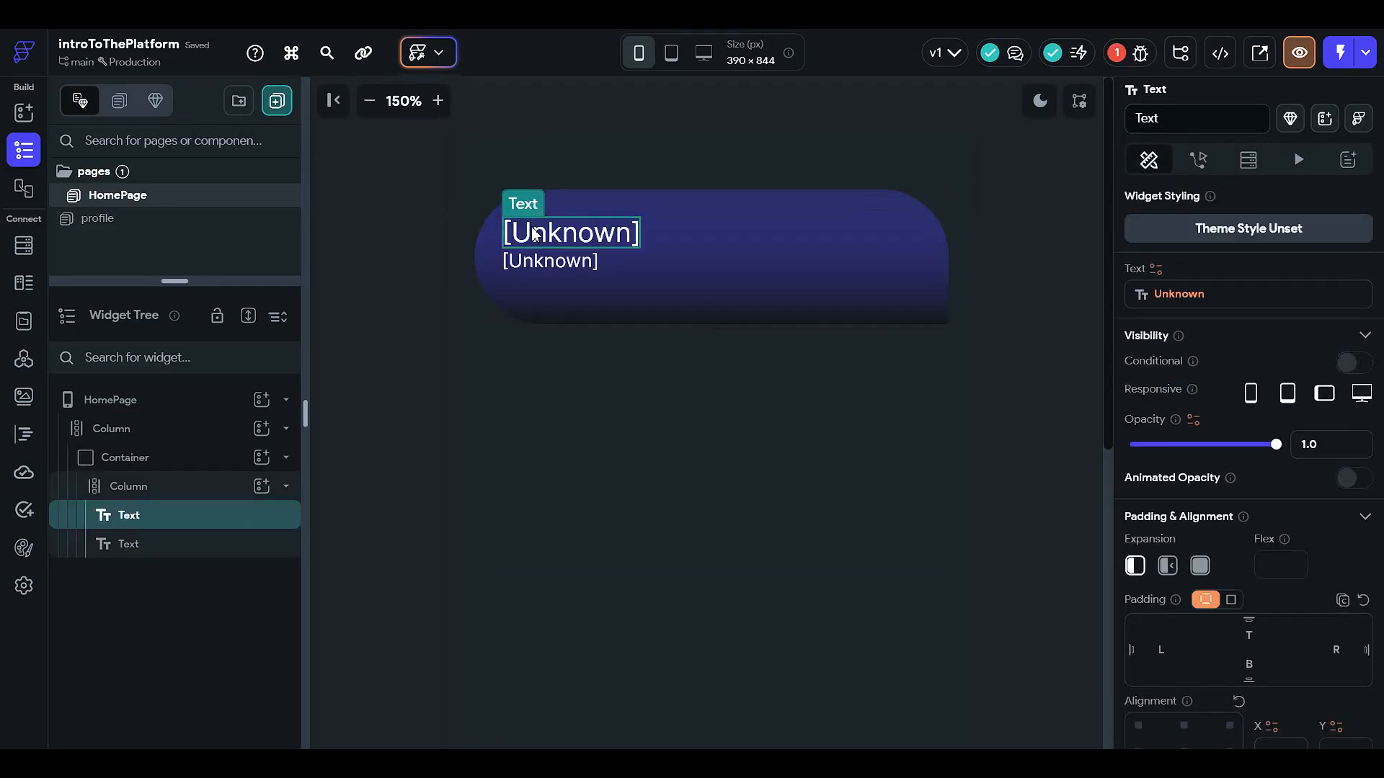
pyautogui.click(1157, 296)
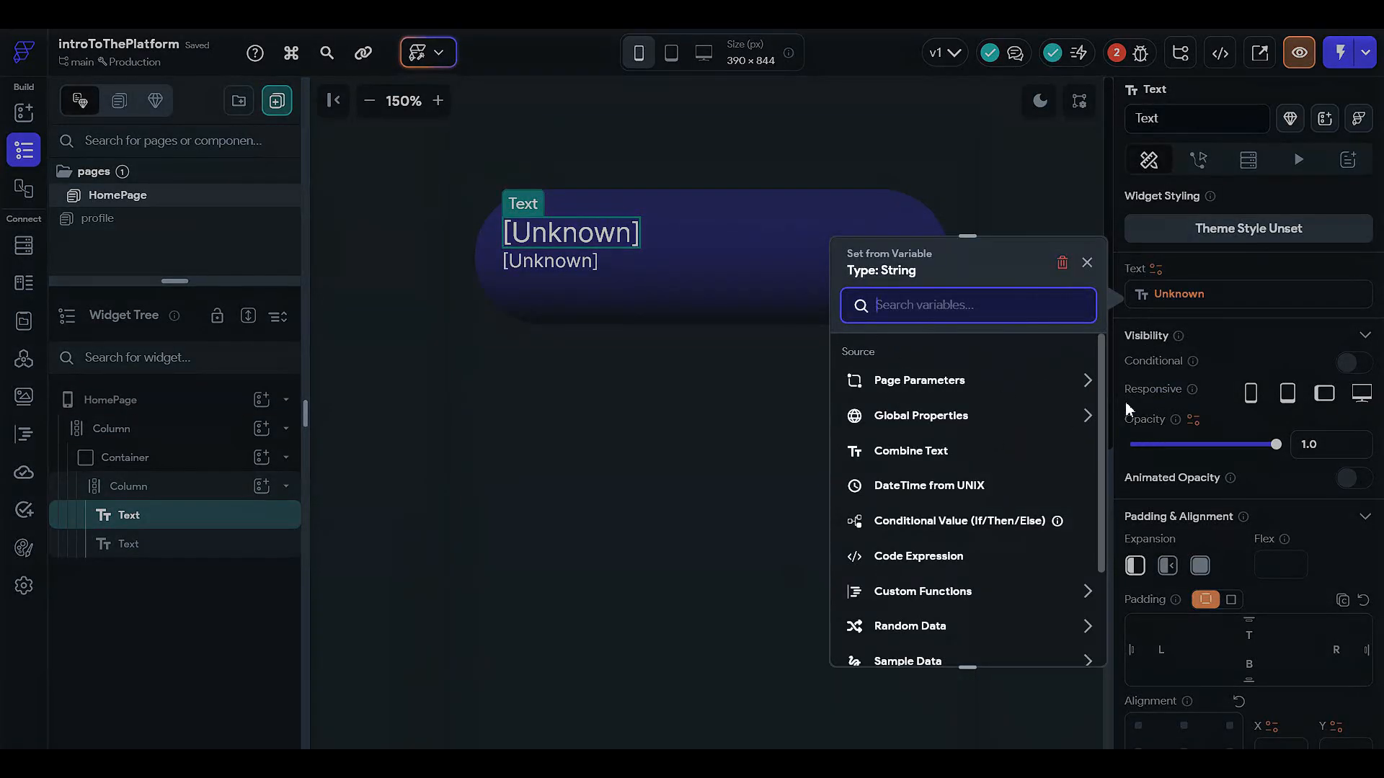
pyautogui.click(581, 396)
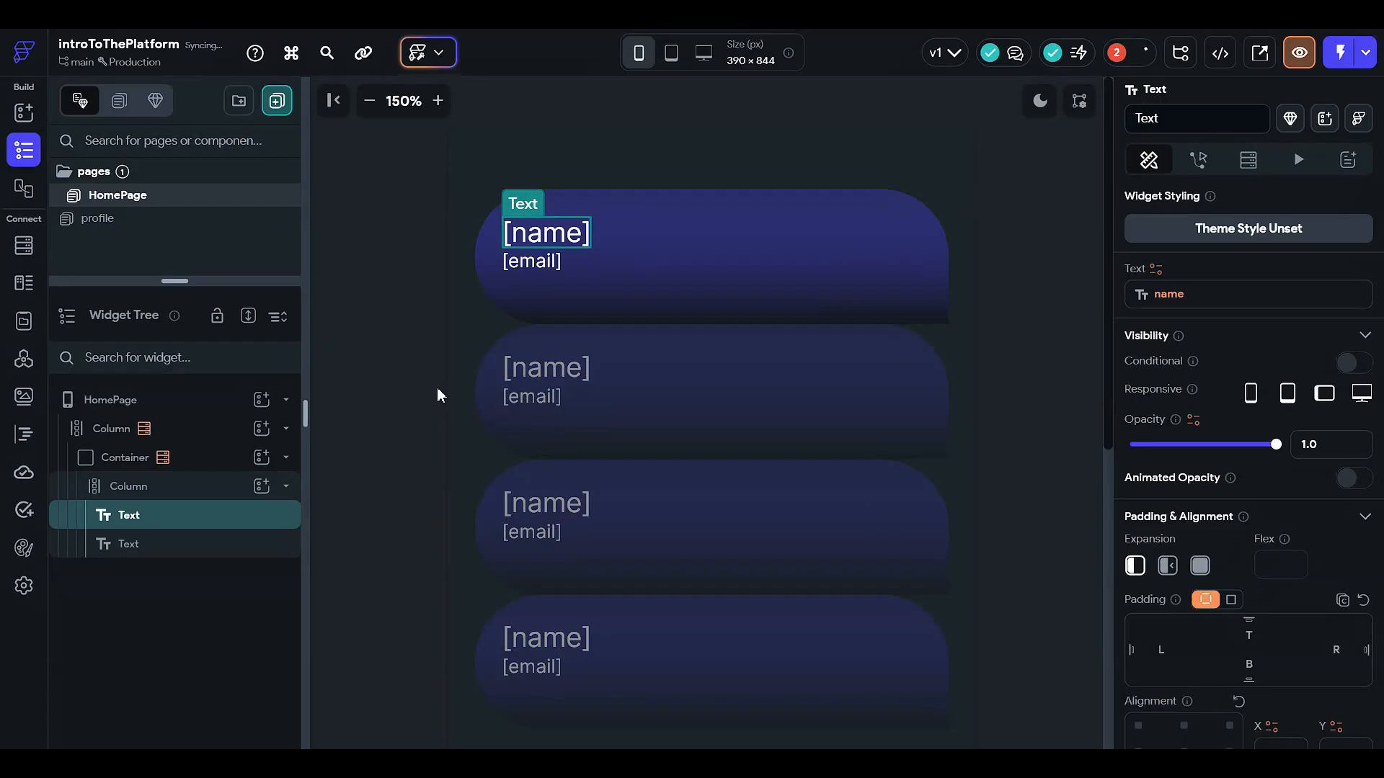
pyautogui.click(413, 379)
pyautogui.click(549, 238)
pyautogui.click(1186, 295)
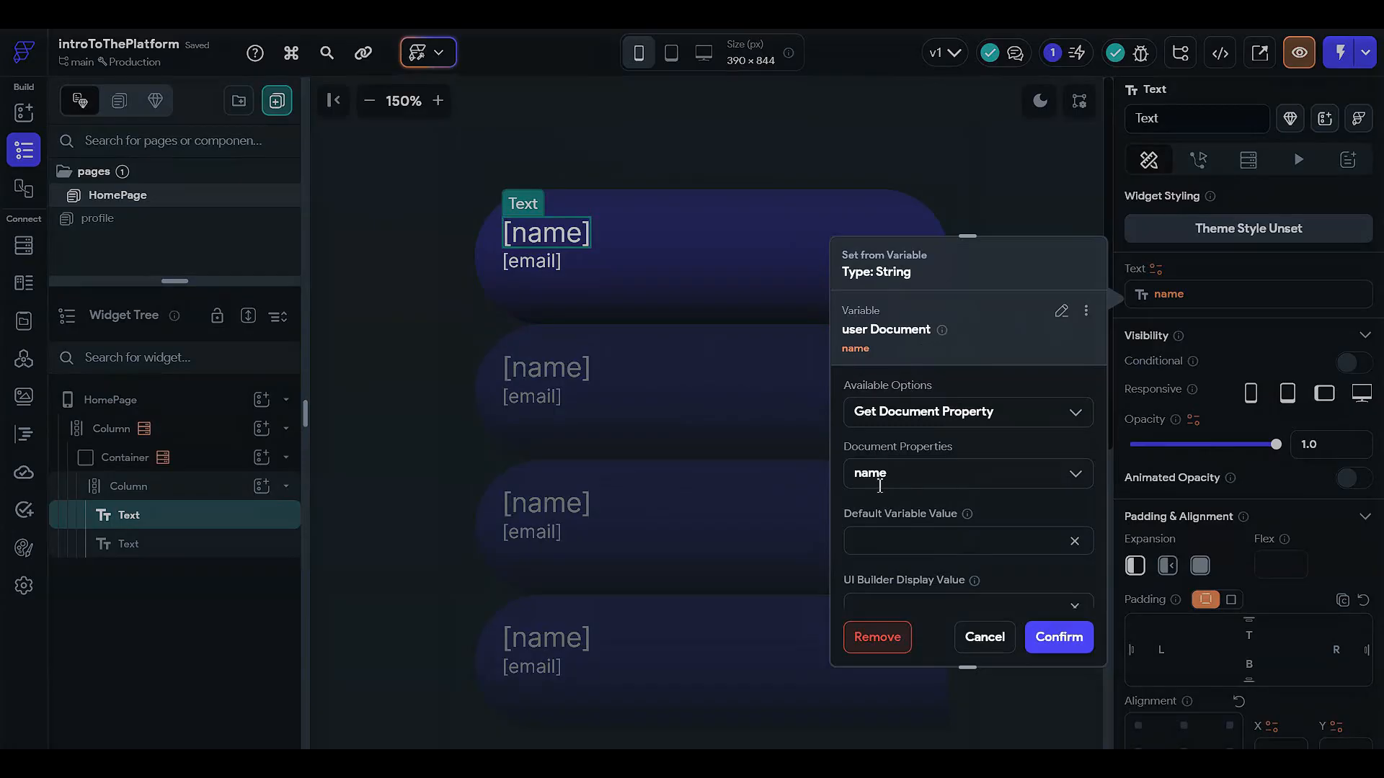
pyautogui.click(984, 636)
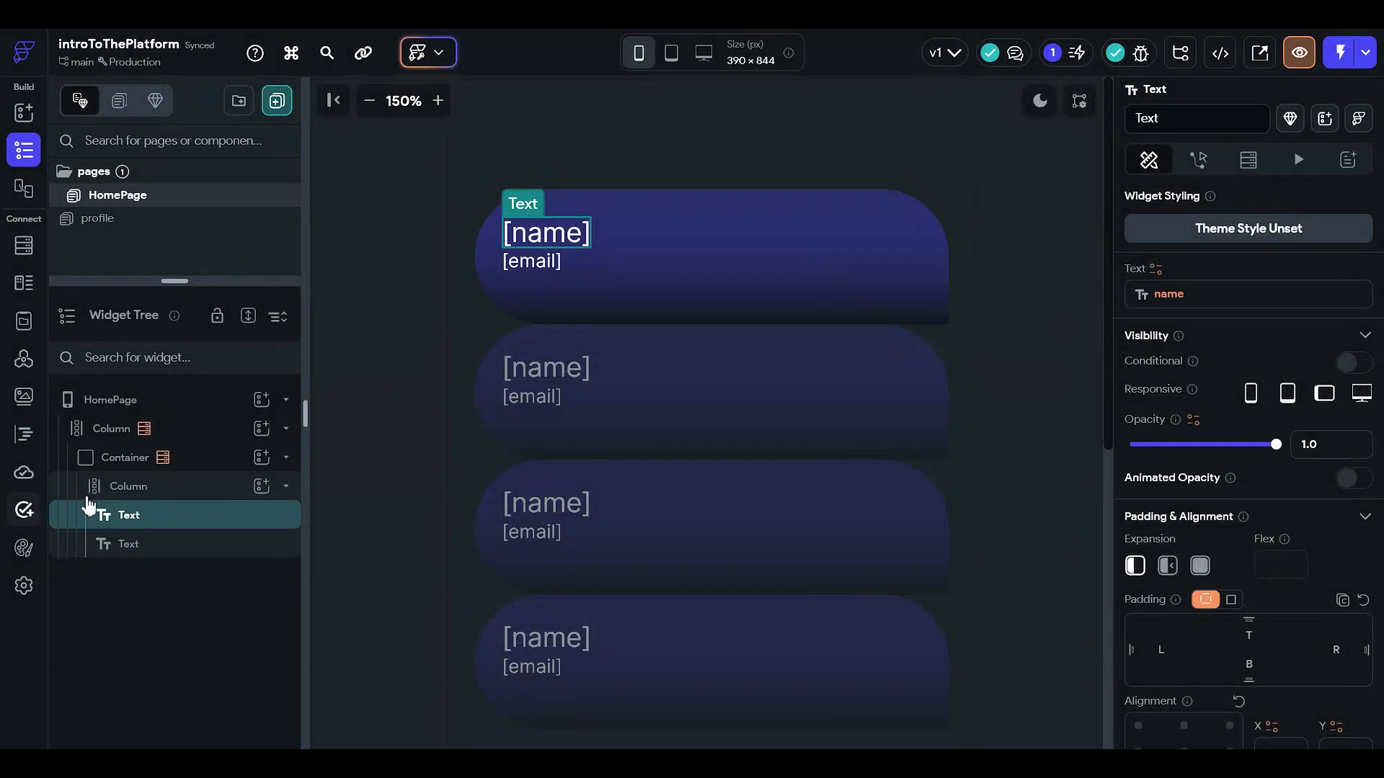
pyautogui.click(201, 488)
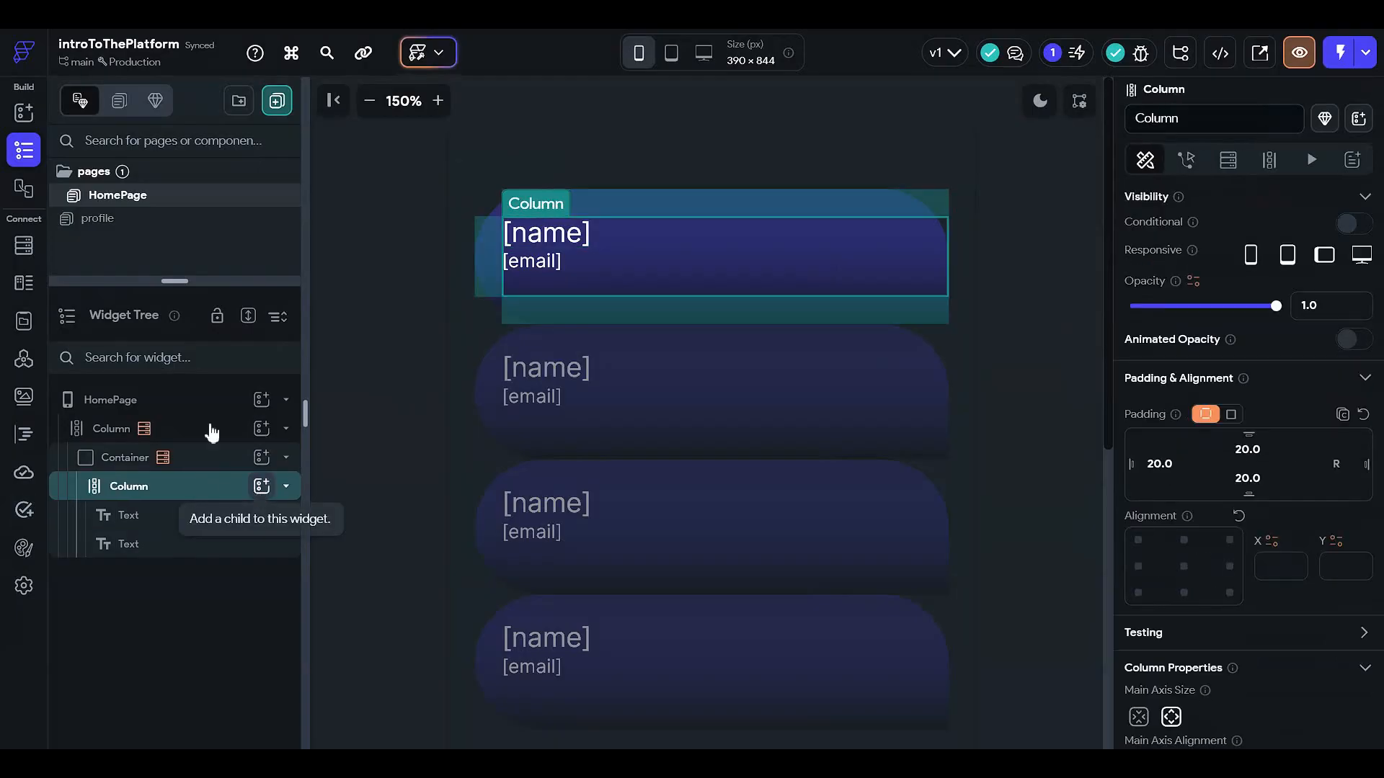
# Step: Add a Text child to each card's inner Column reading 'hello how are you'
pyautogui.click(187, 461)
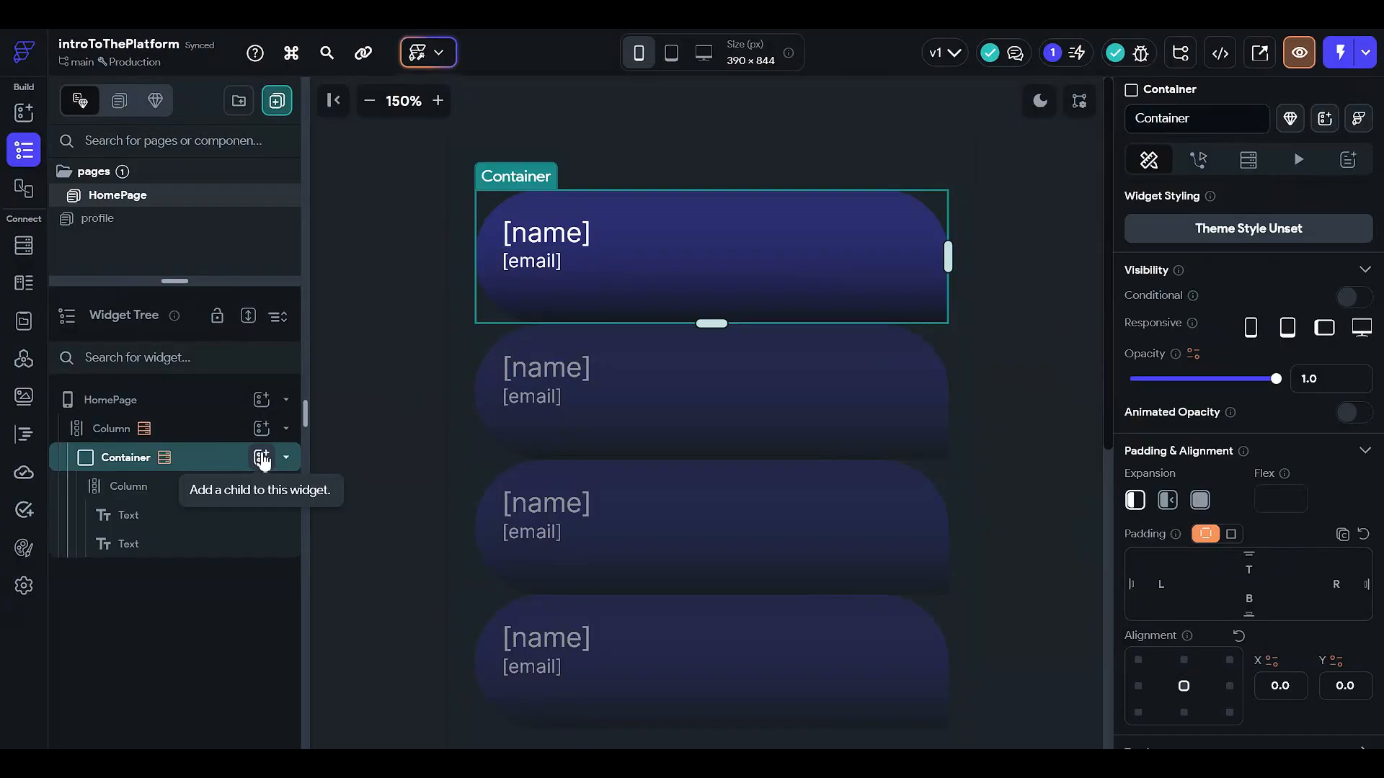
pyautogui.click(261, 459)
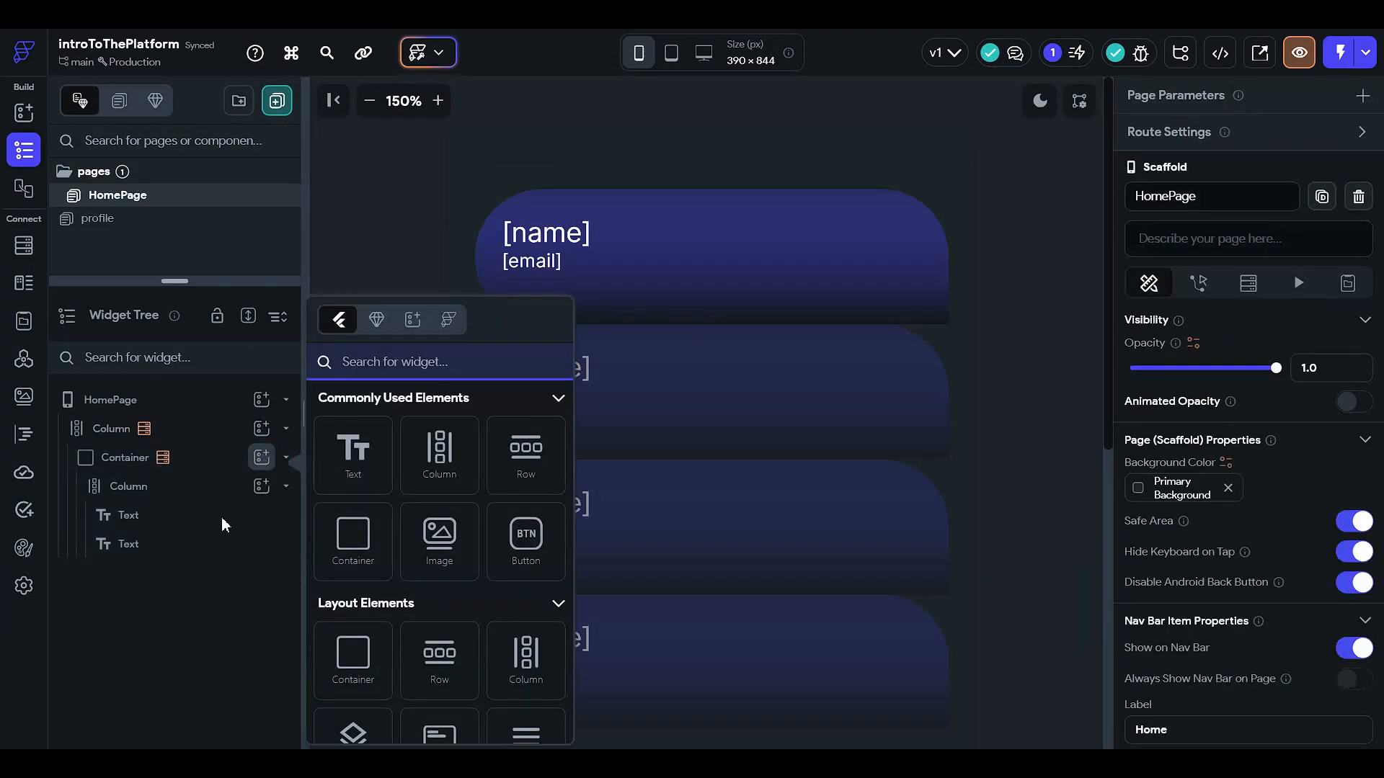
pyautogui.click(207, 494)
pyautogui.click(207, 495)
pyautogui.click(261, 486)
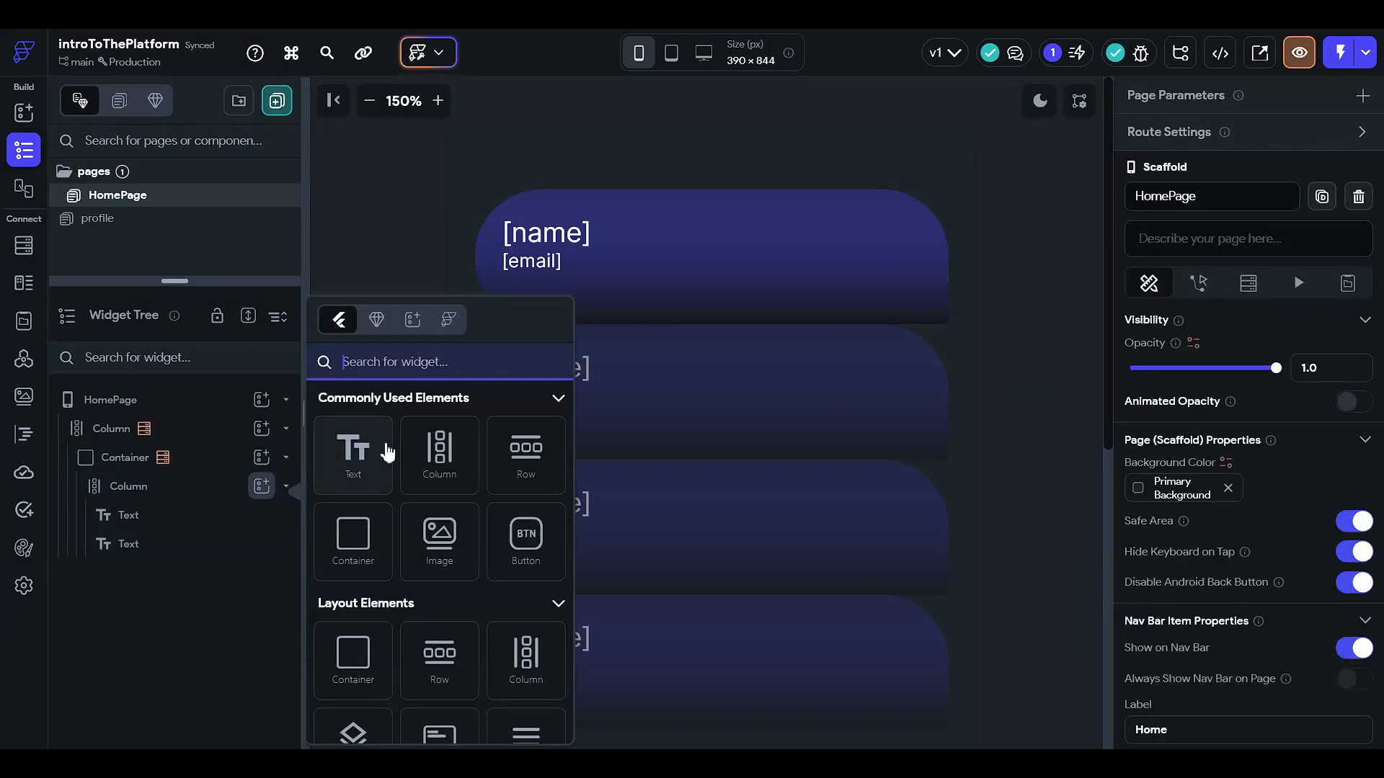
pyautogui.click(388, 452)
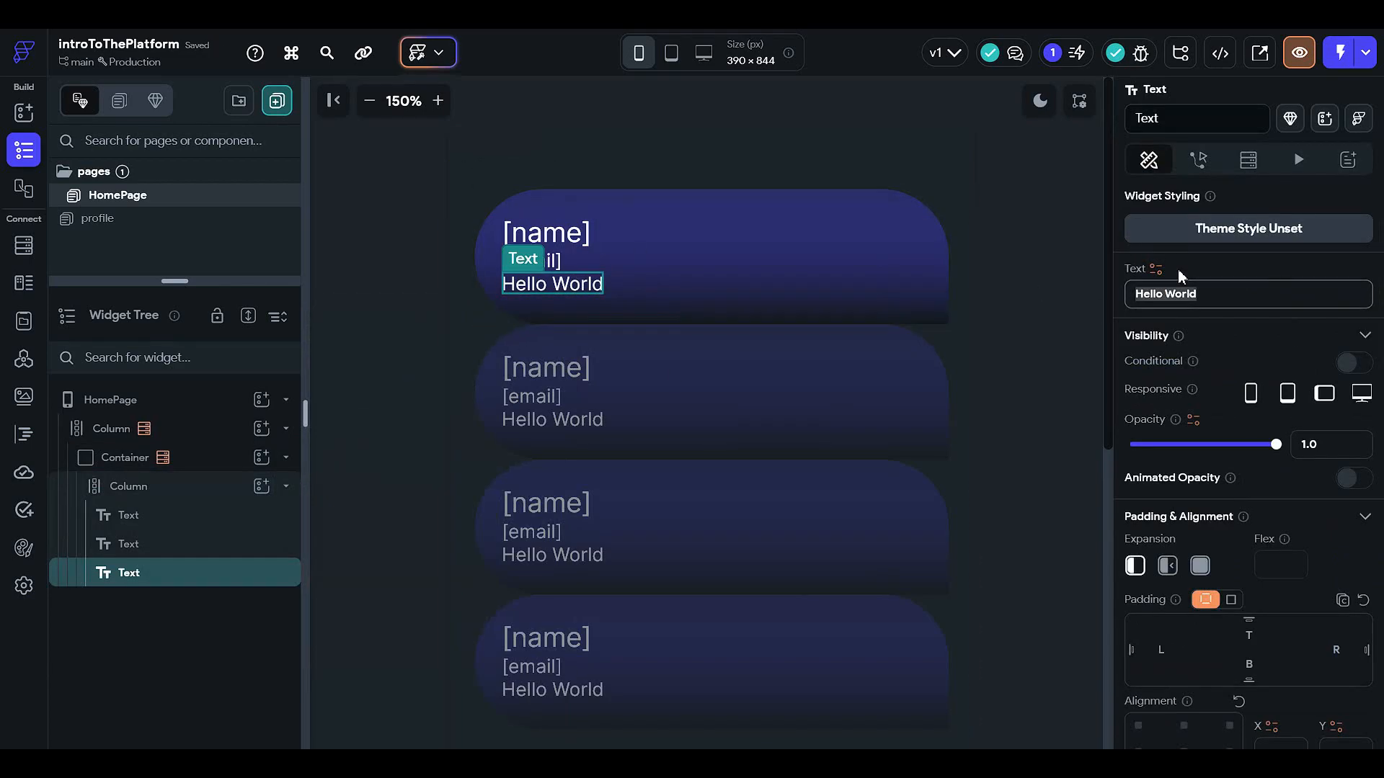
pyautogui.write('hello ')
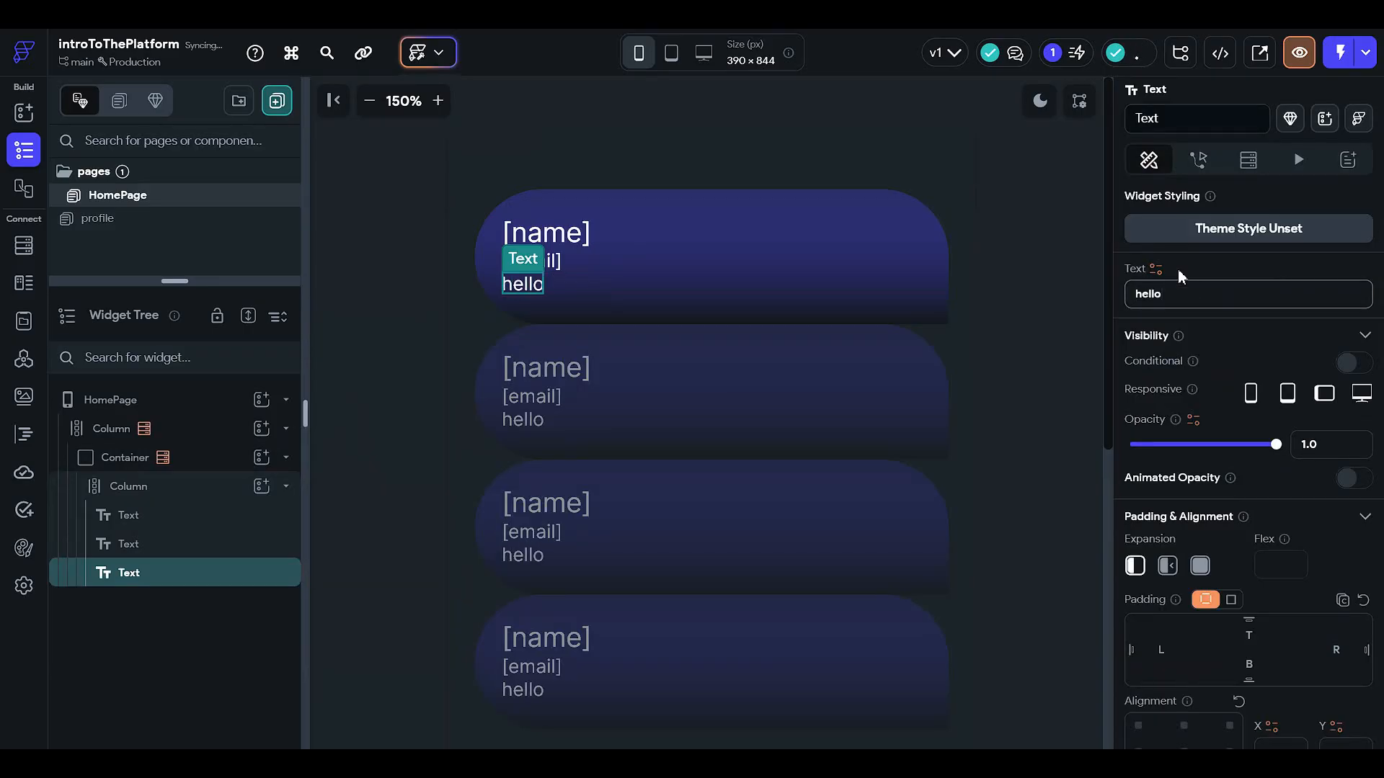
pyautogui.write('how are you')
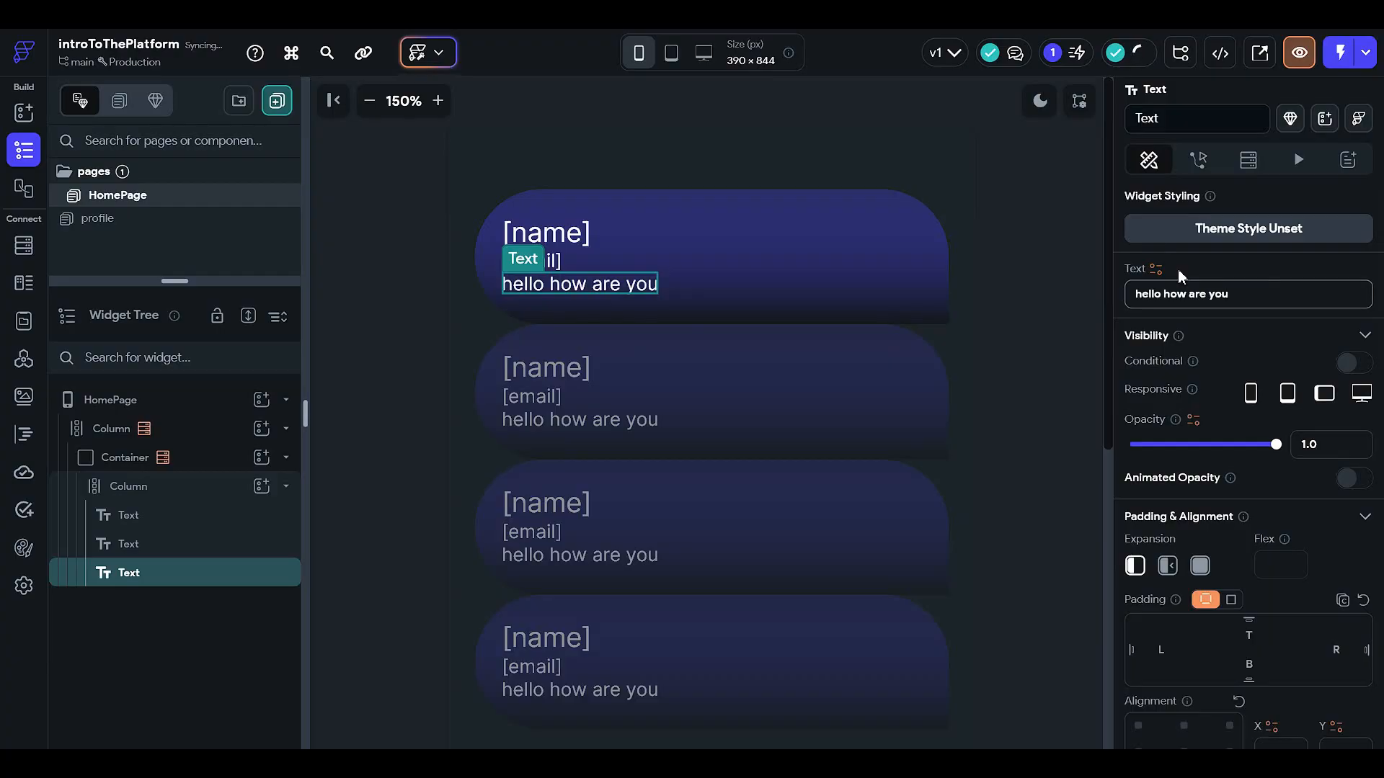
pyautogui.scroll(-3, 1215, 498)
pyautogui.scroll(2, 1219, 504)
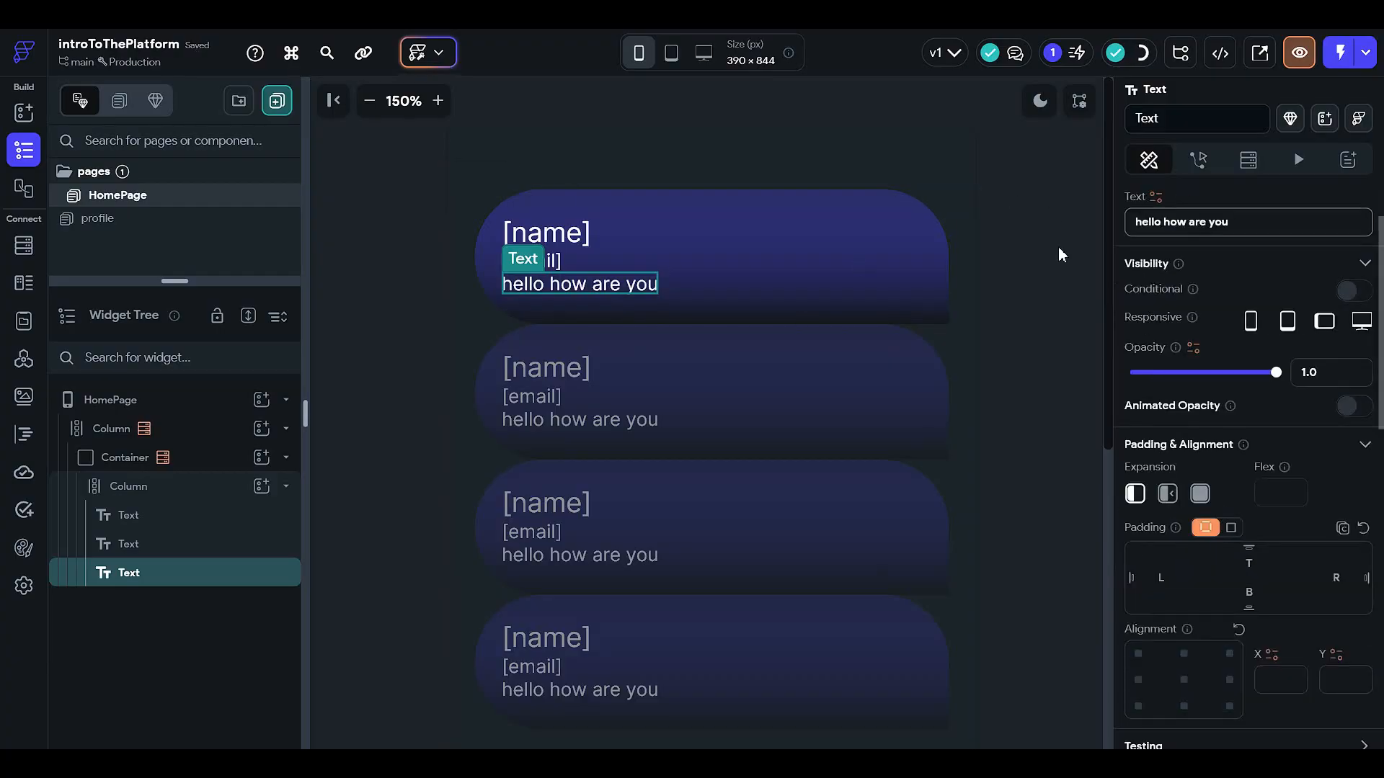
pyautogui.scroll(1, 1234, 310)
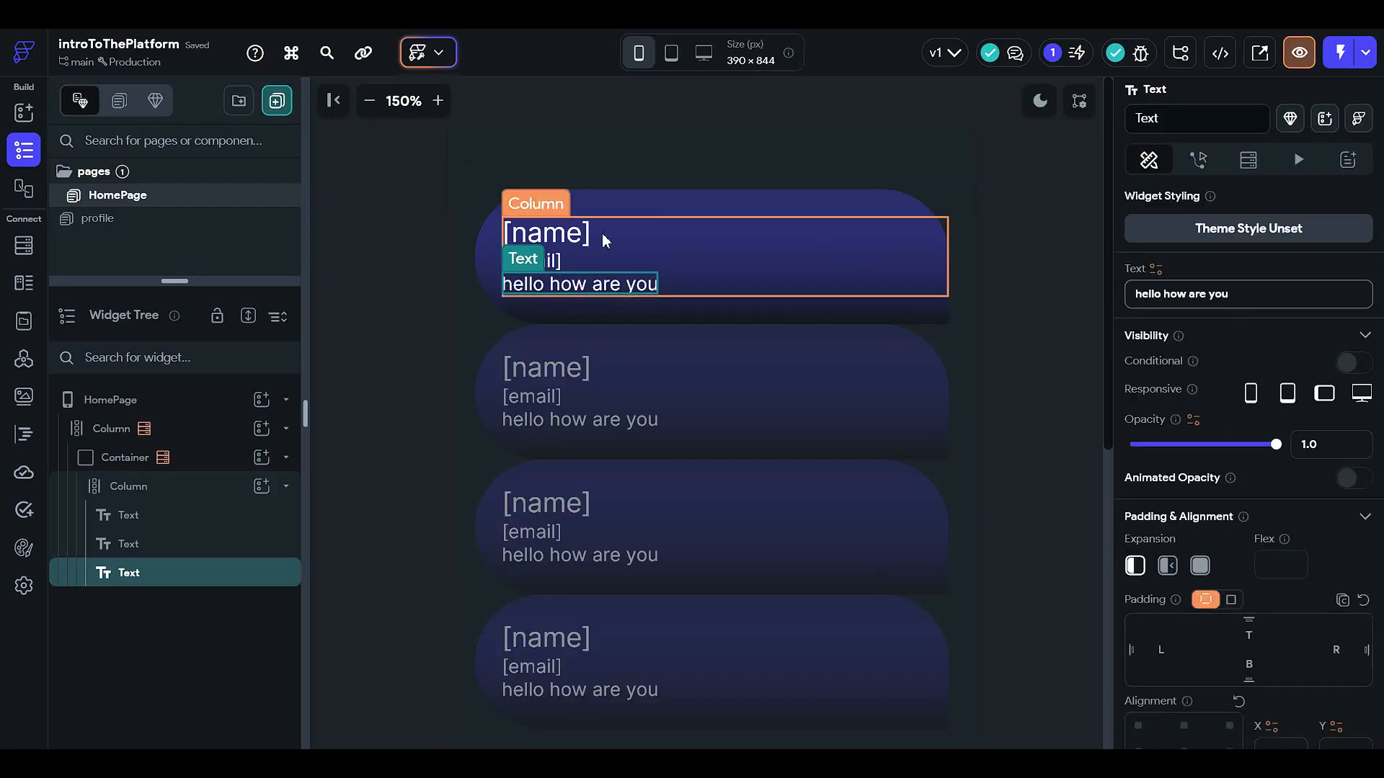
# Step: Turn on conditional visibility for the [name] text using a single condition
pyautogui.click(551, 245)
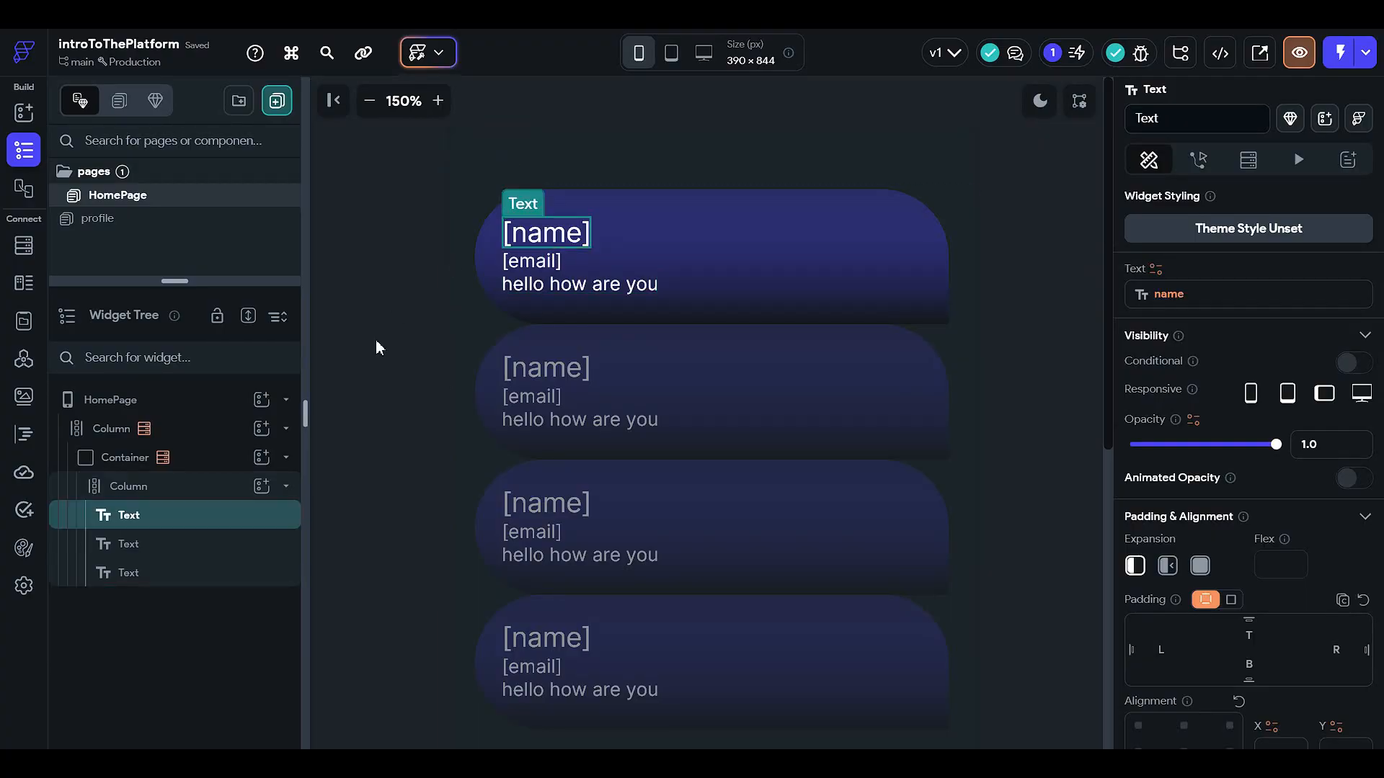
pyautogui.click(1356, 362)
pyautogui.click(1235, 402)
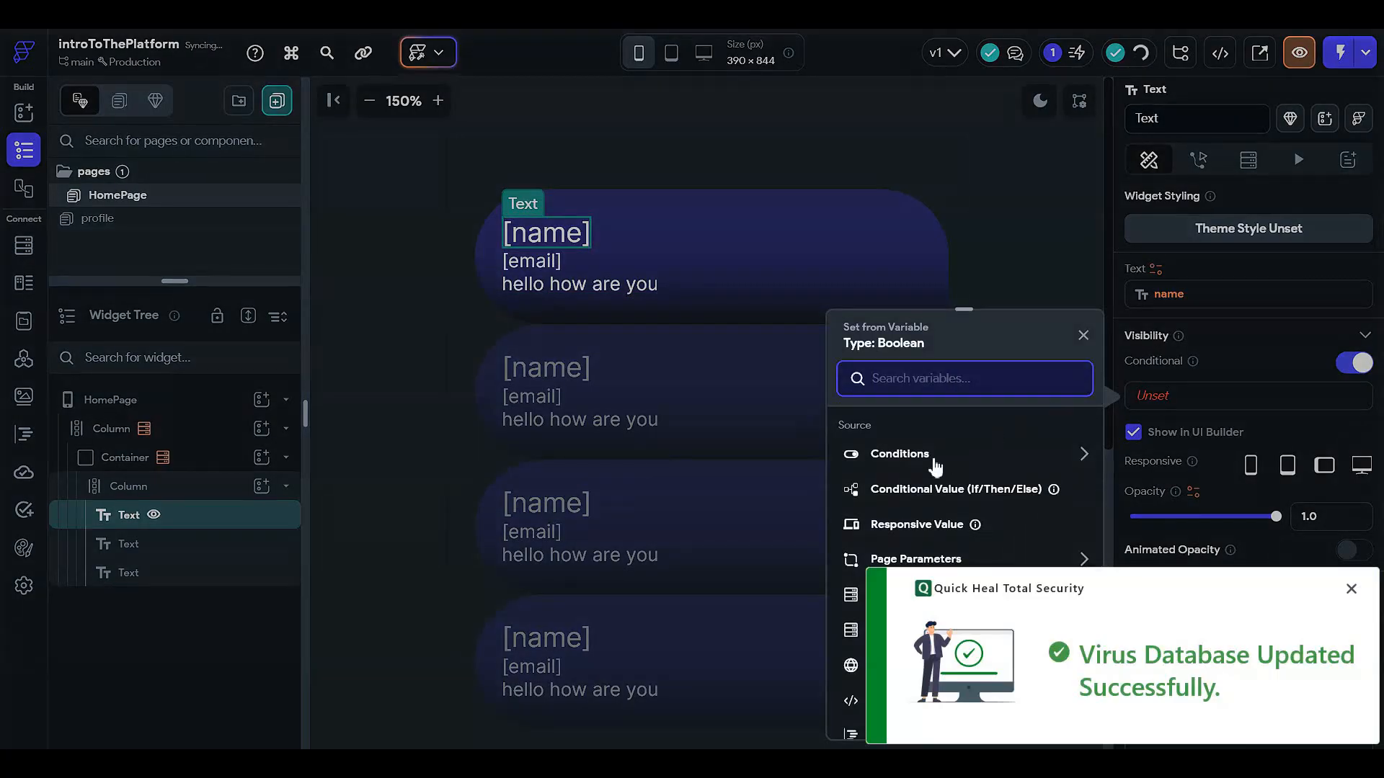
pyautogui.click(1353, 589)
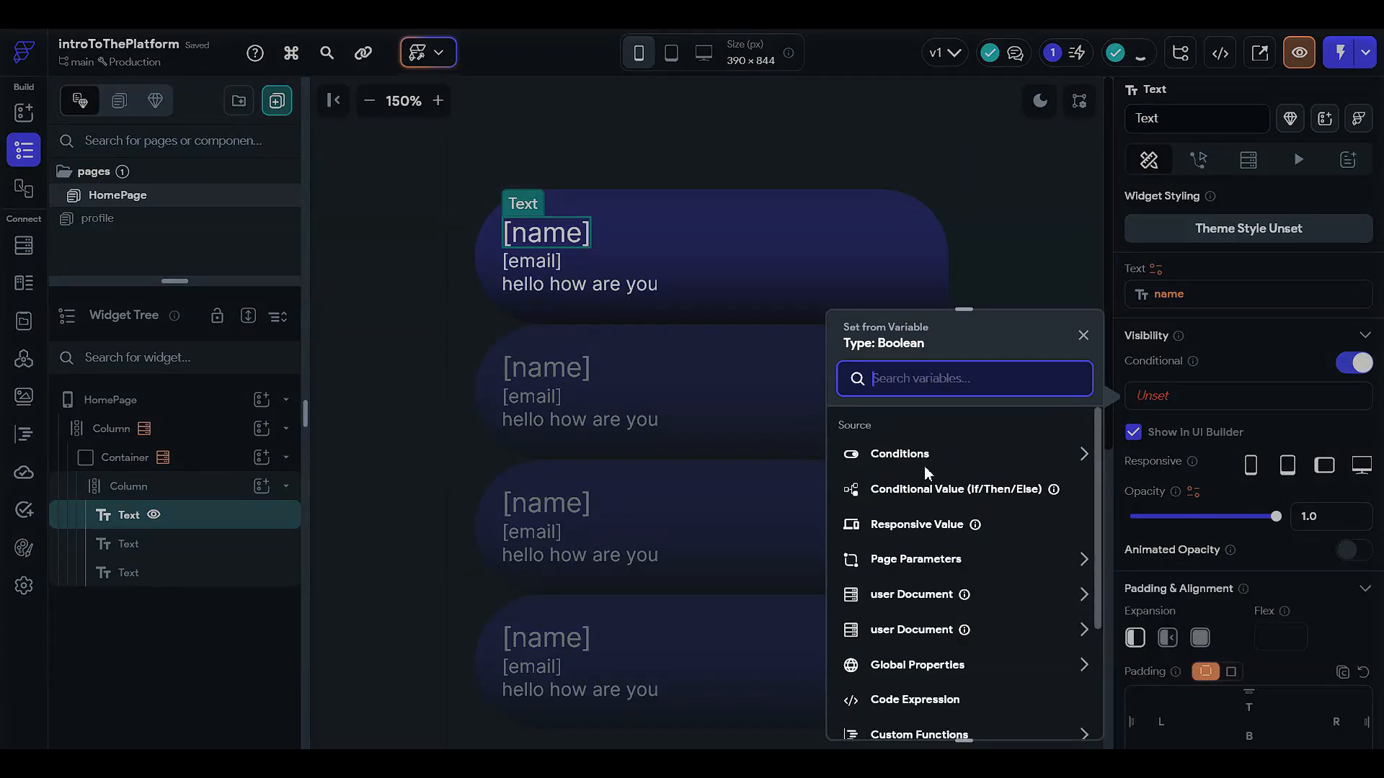
pyautogui.click(925, 465)
pyautogui.click(923, 510)
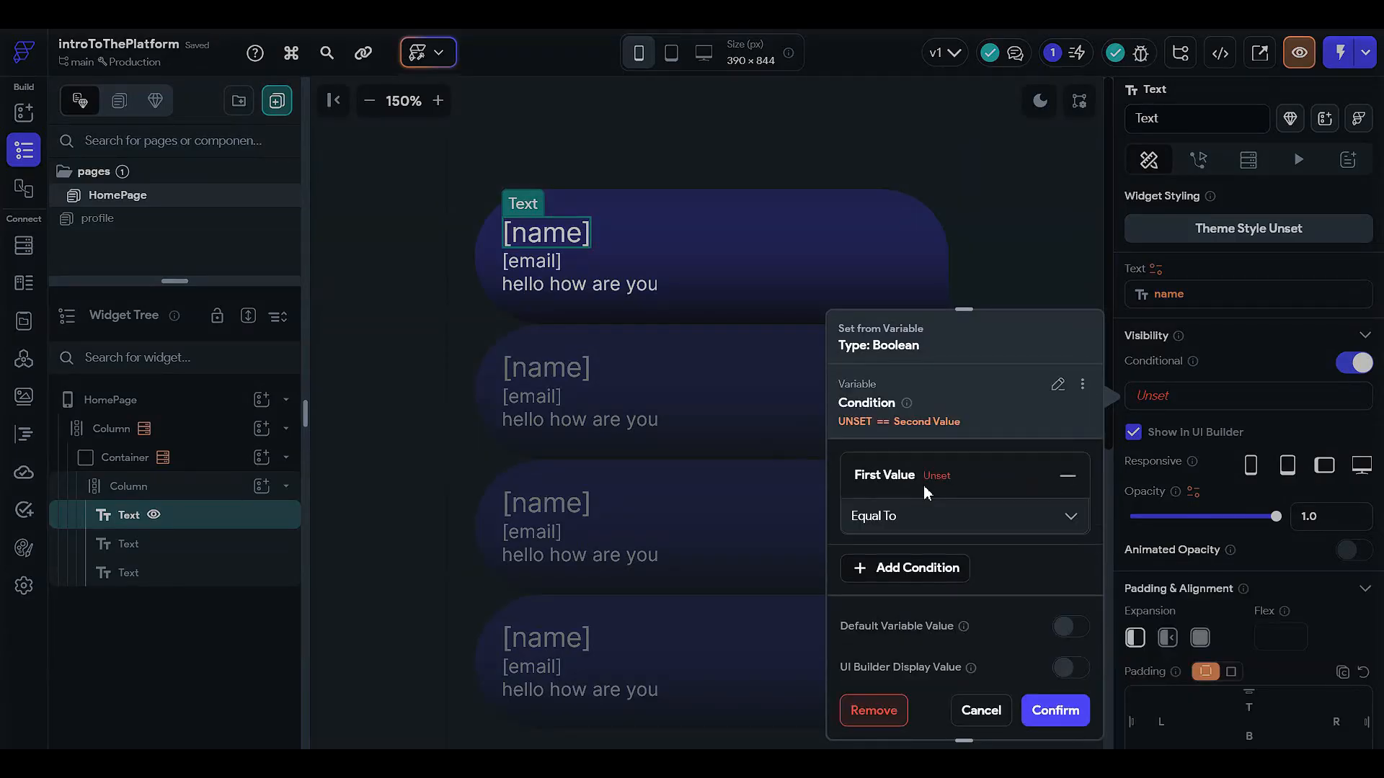
# Step: Make the condition require the user document's name to be Set and Not Empty
pyautogui.click(923, 485)
pyautogui.click(927, 514)
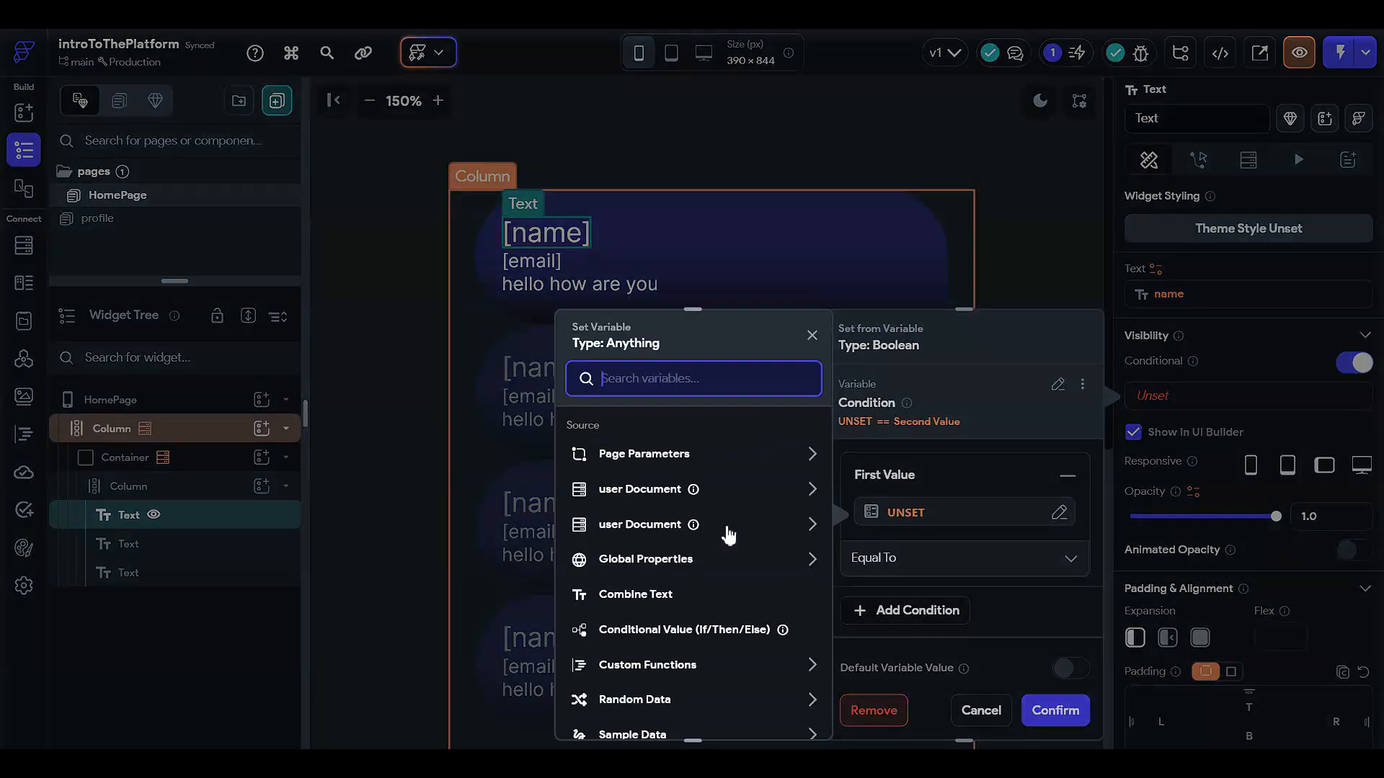
pyautogui.click(665, 496)
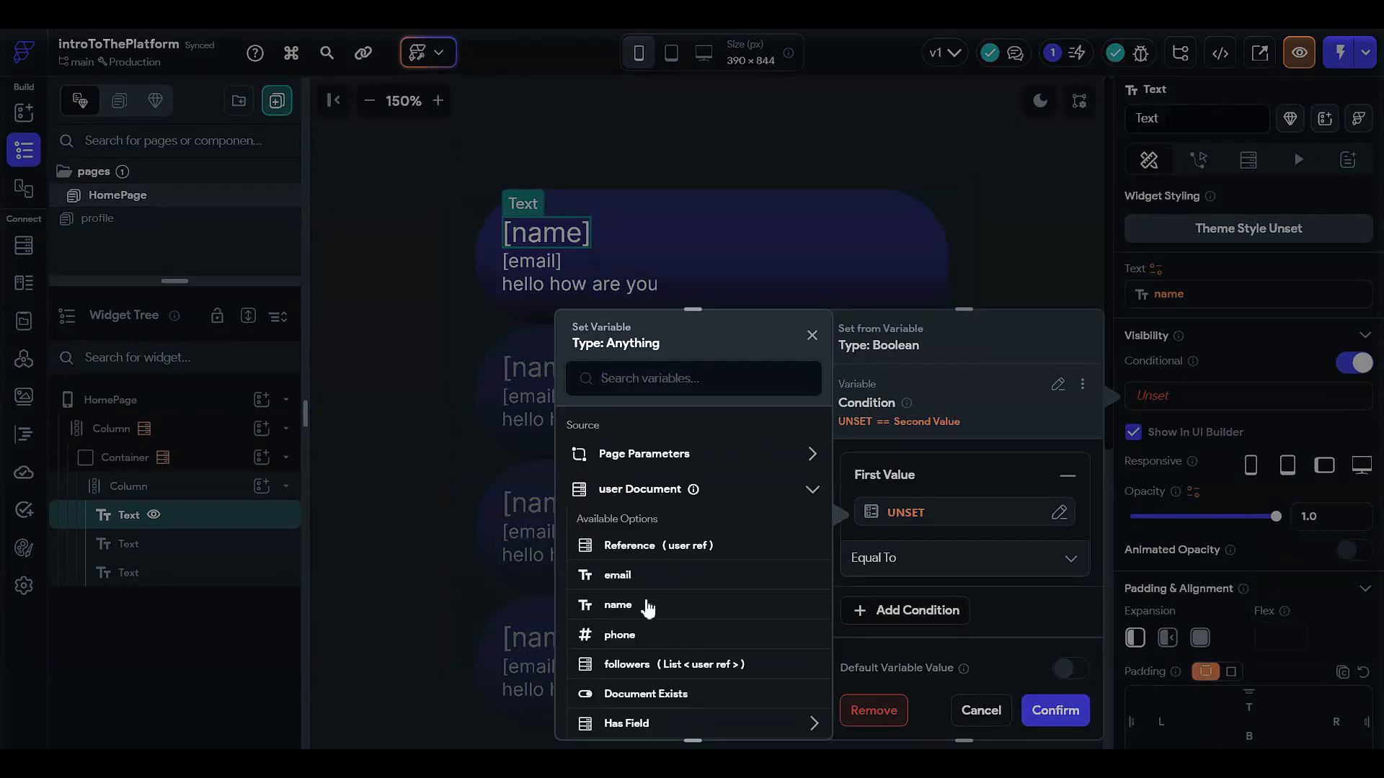
pyautogui.click(648, 605)
pyautogui.click(876, 558)
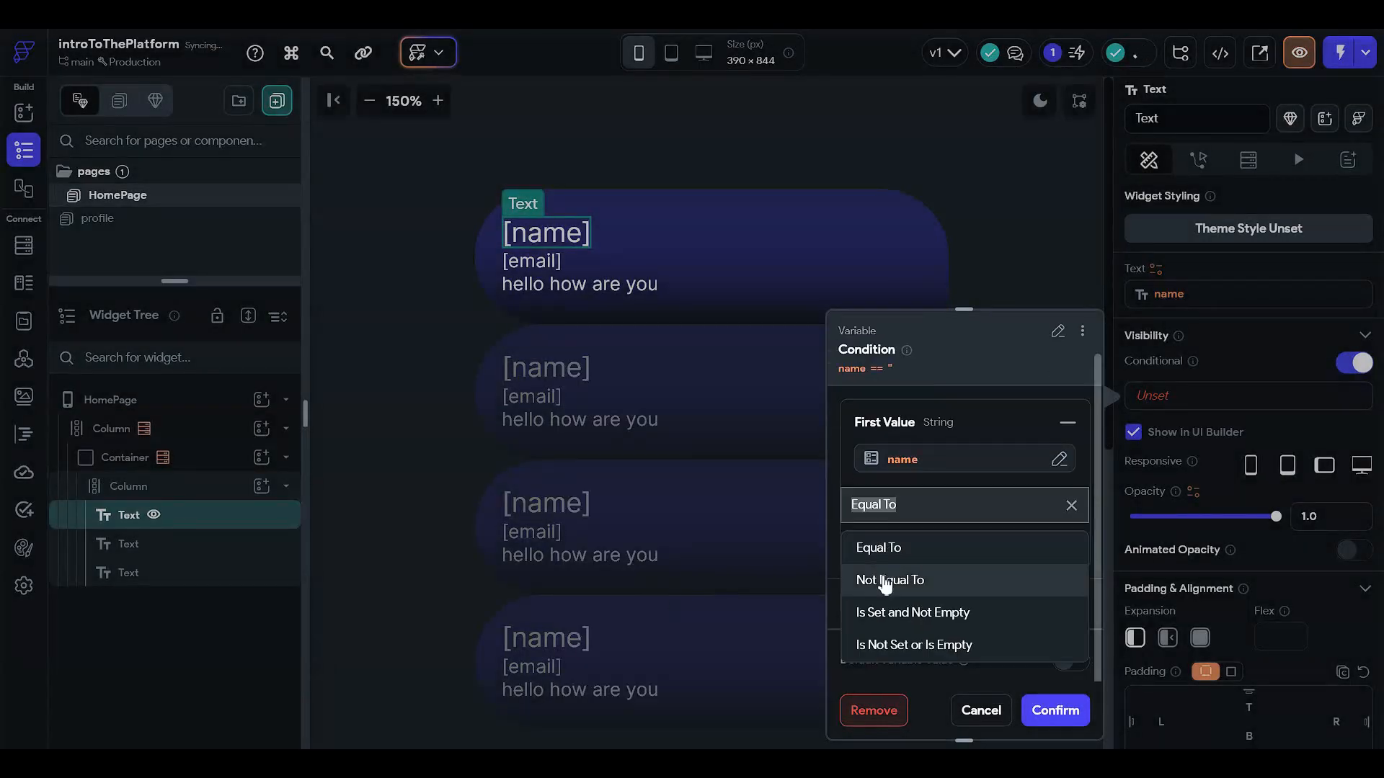
pyautogui.click(893, 614)
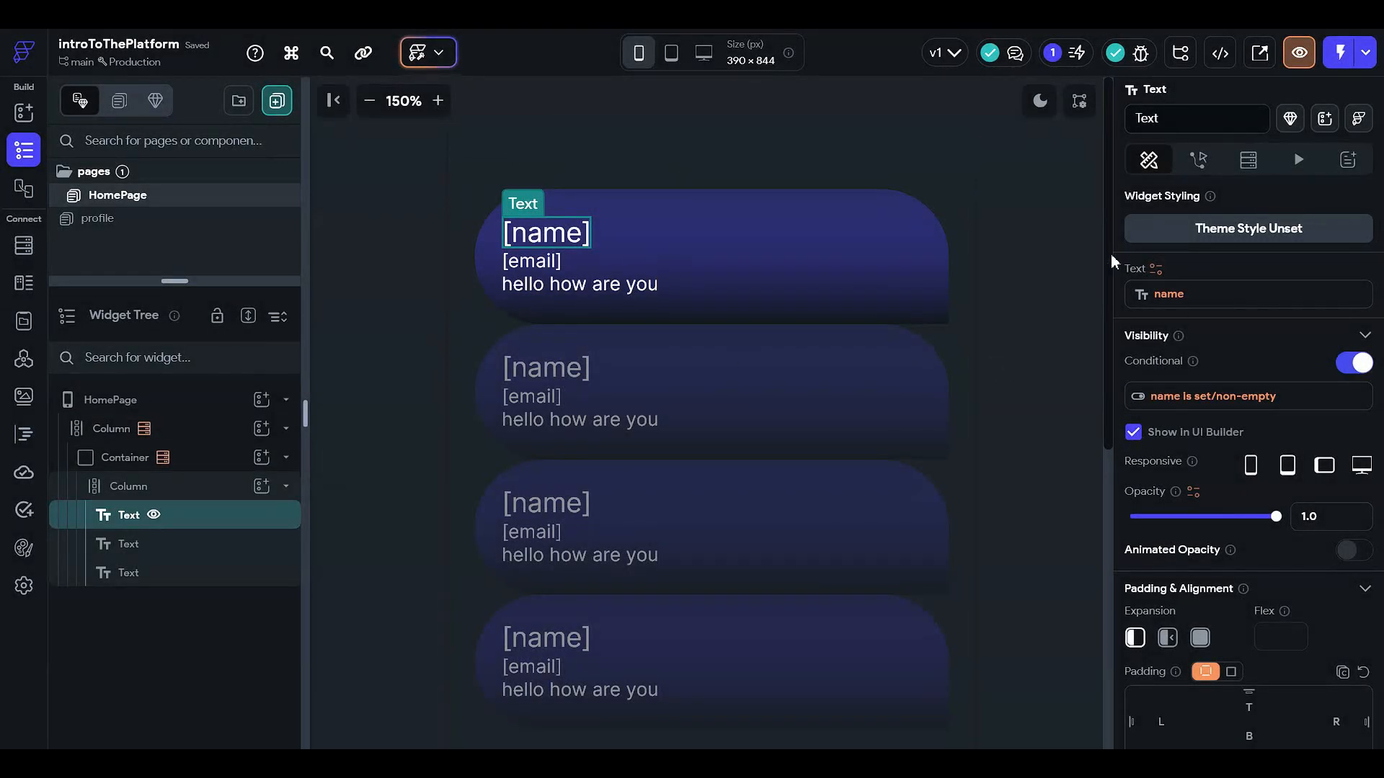
pyautogui.click(1134, 433)
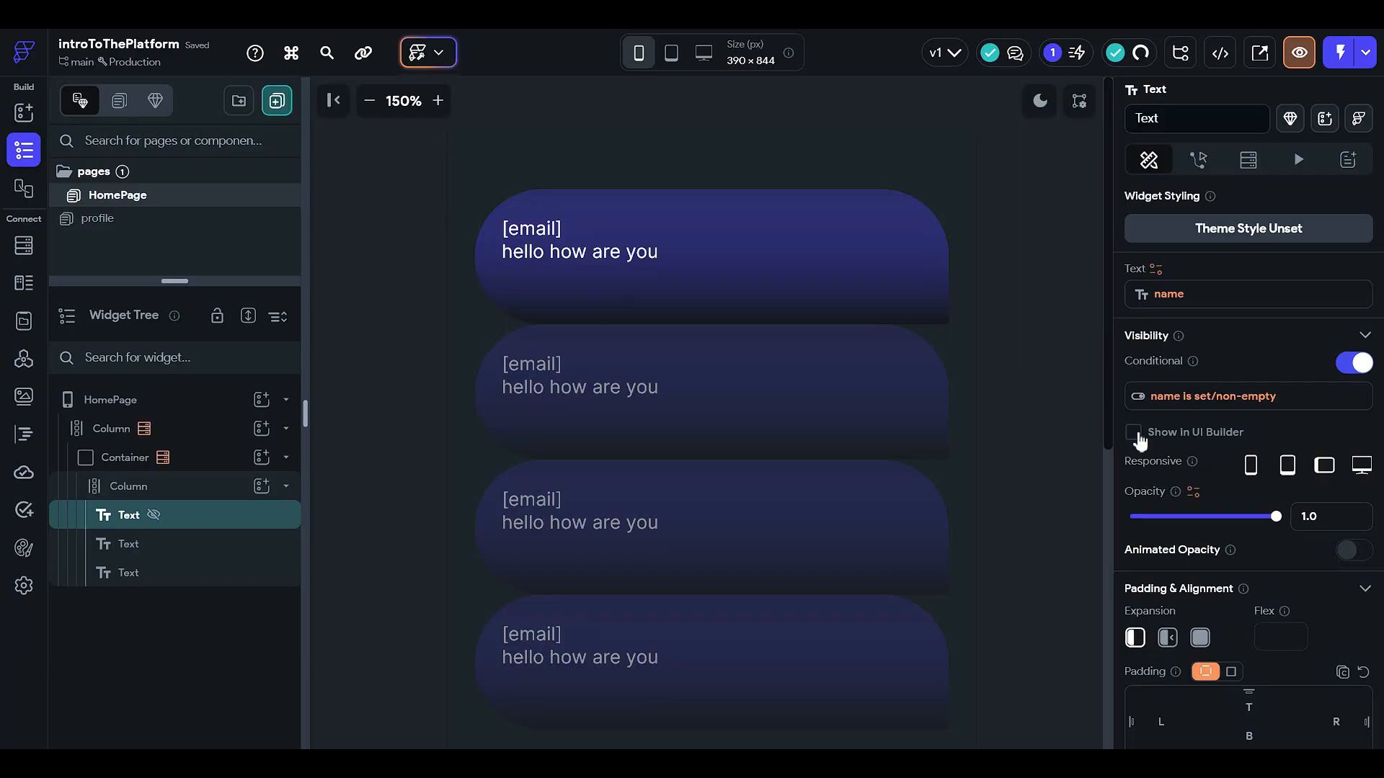
pyautogui.click(1133, 434)
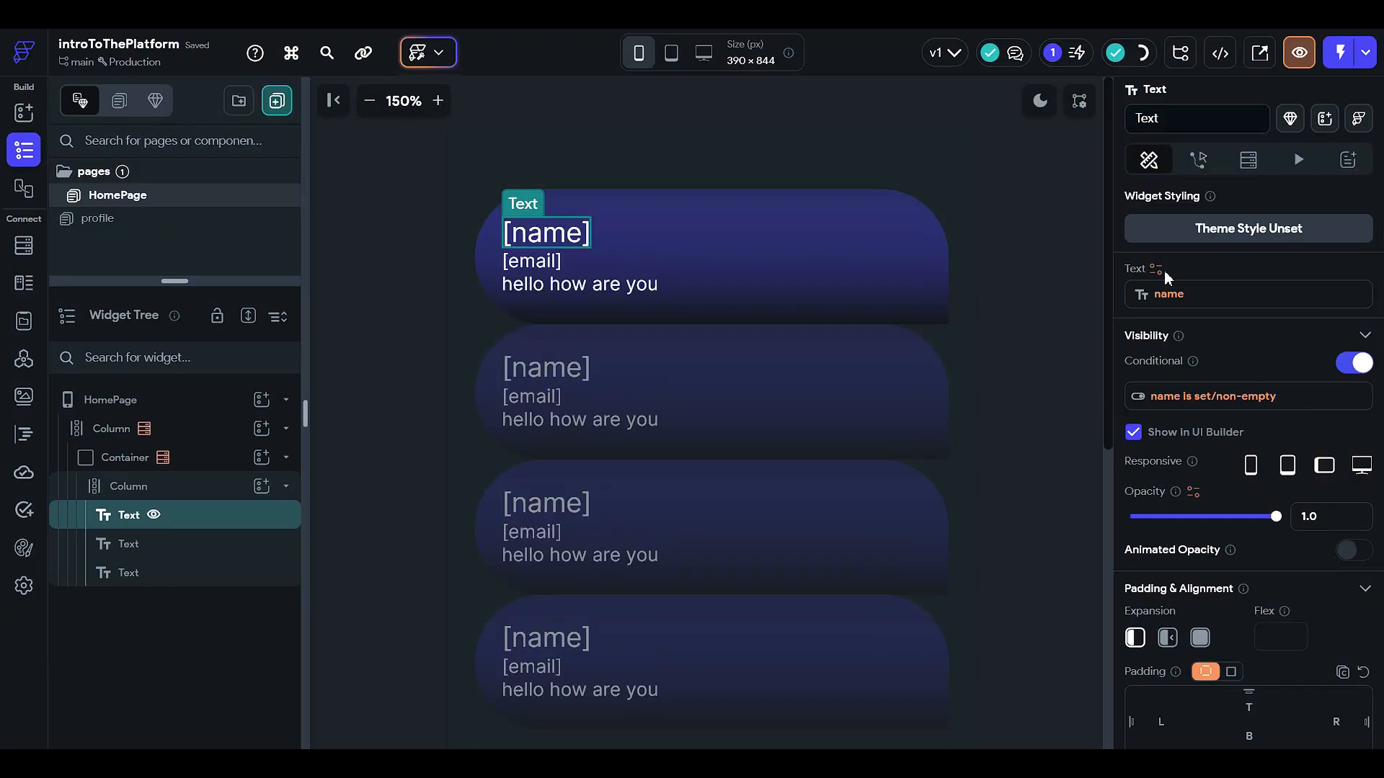
# Step: Colour the first card's [name] text with the Secondary teal theme colour (#39D2C0)
pyautogui.click(1183, 357)
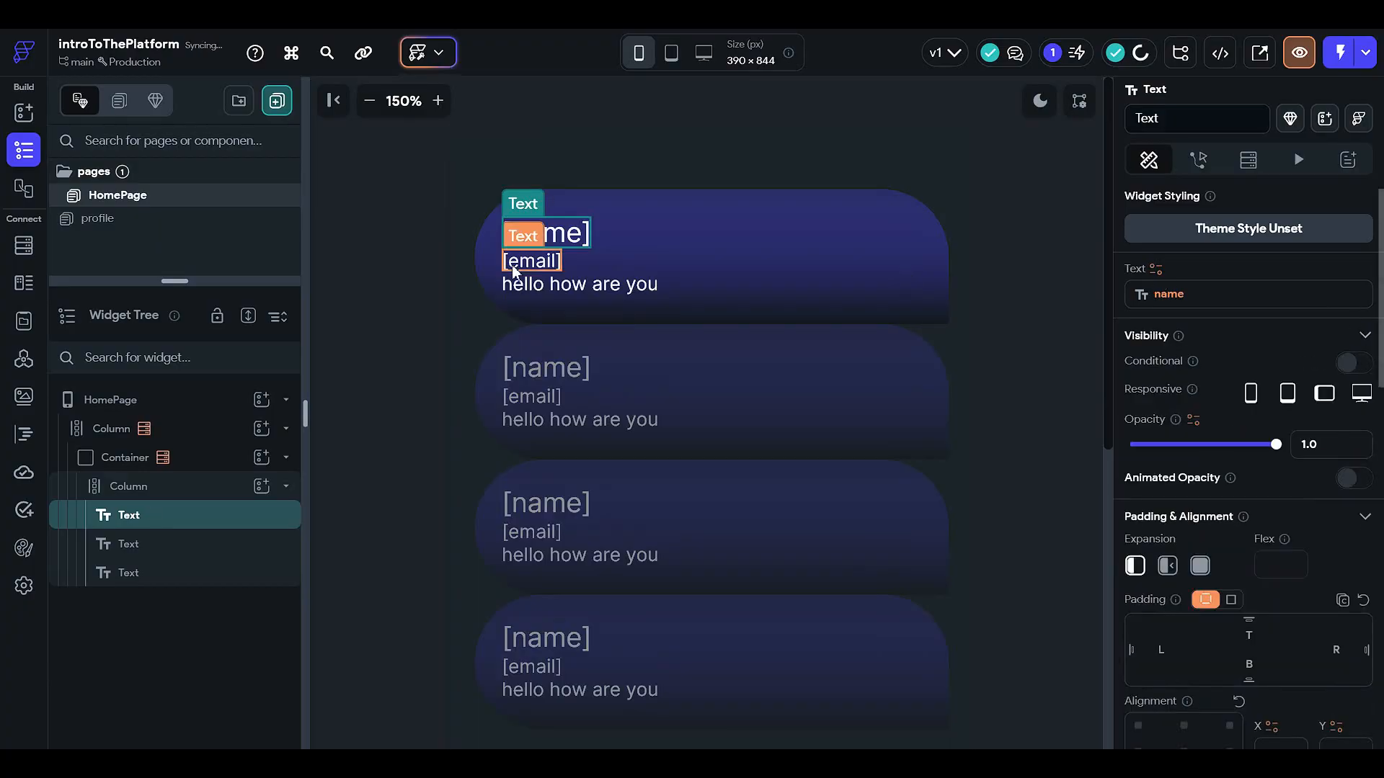
pyautogui.click(228, 462)
pyautogui.click(223, 488)
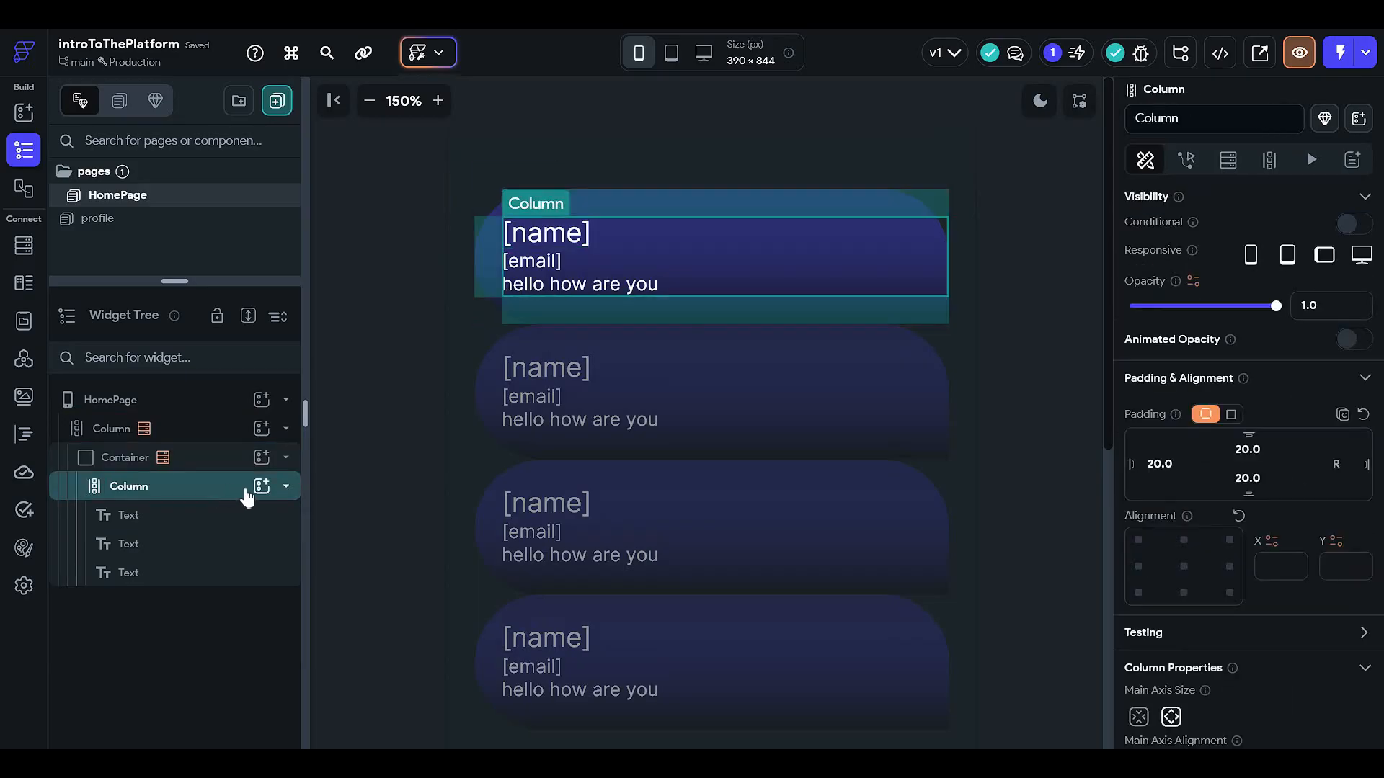
pyautogui.click(526, 233)
pyautogui.scroll(-5, 1152, 485)
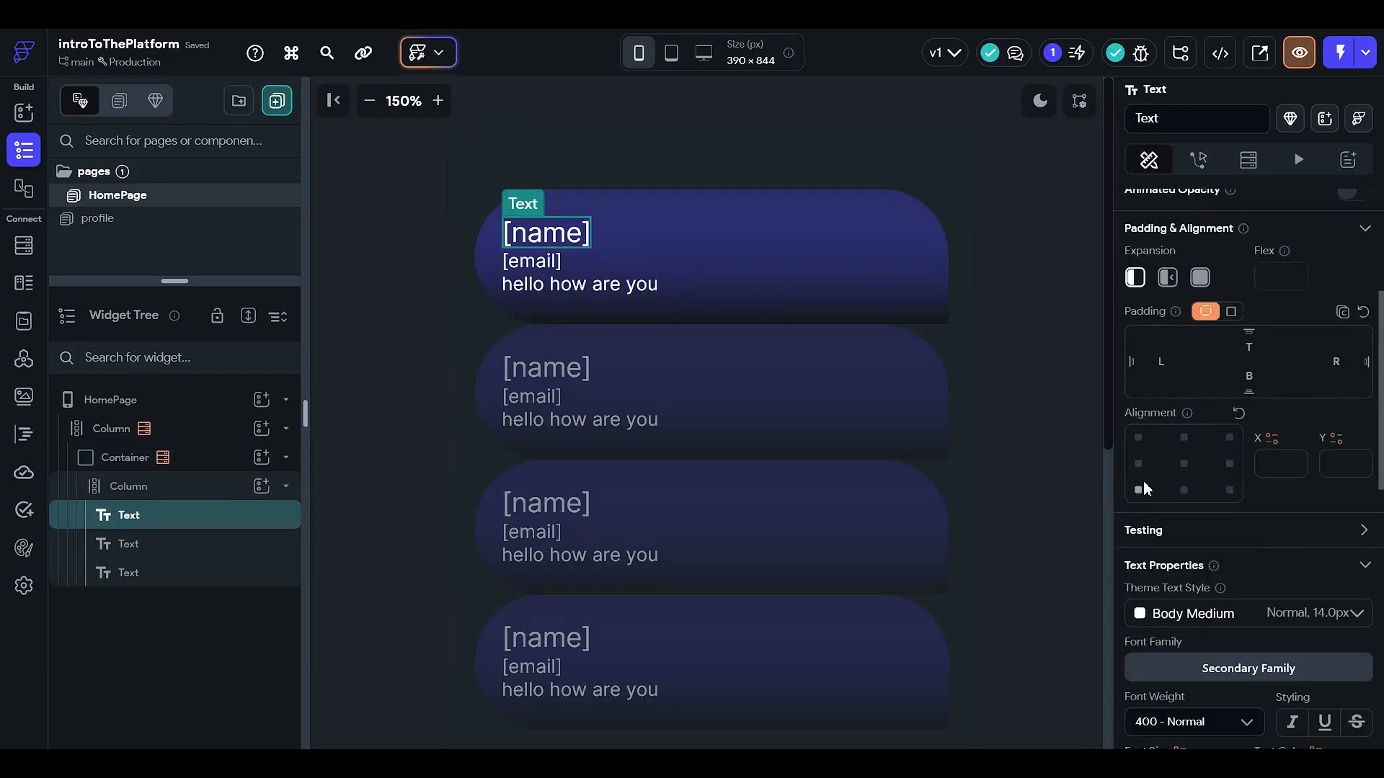
pyautogui.scroll(-2, 1153, 485)
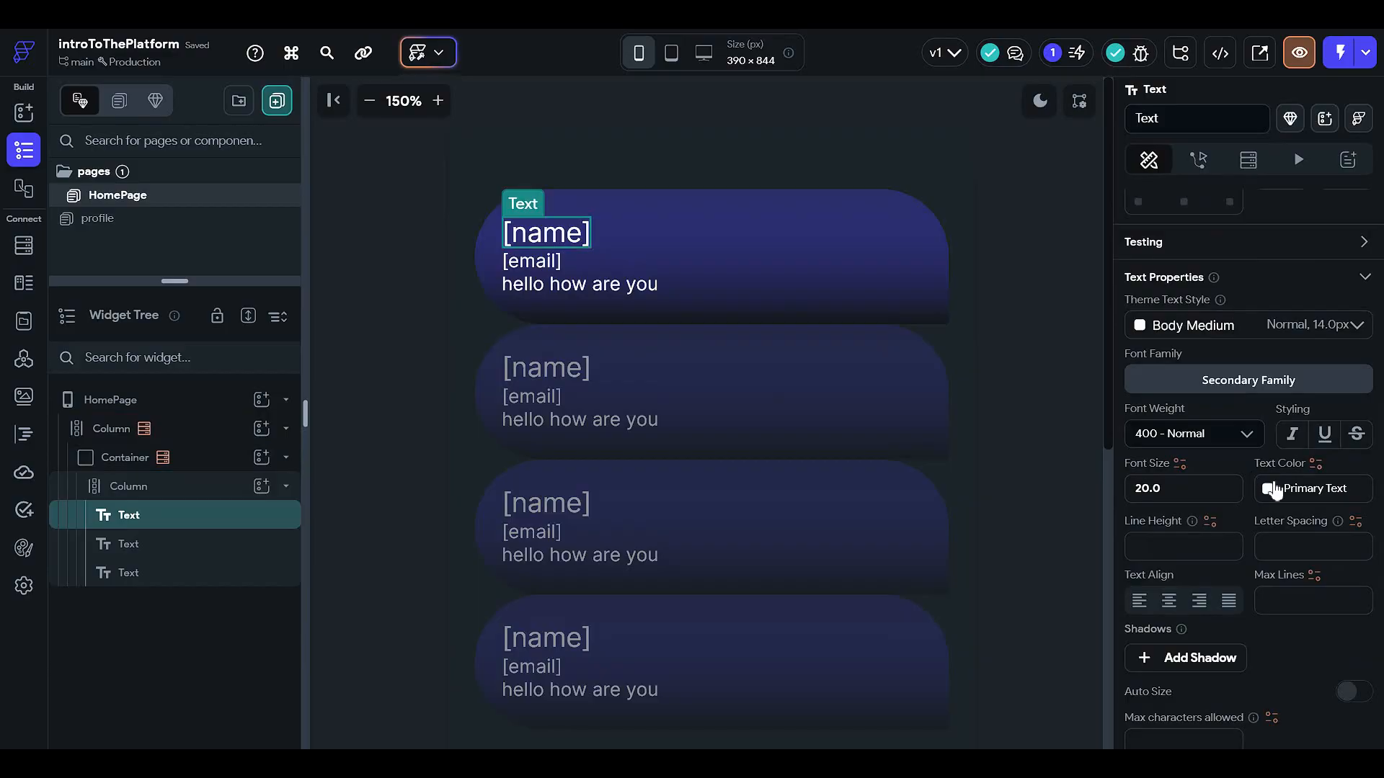
pyautogui.click(1267, 488)
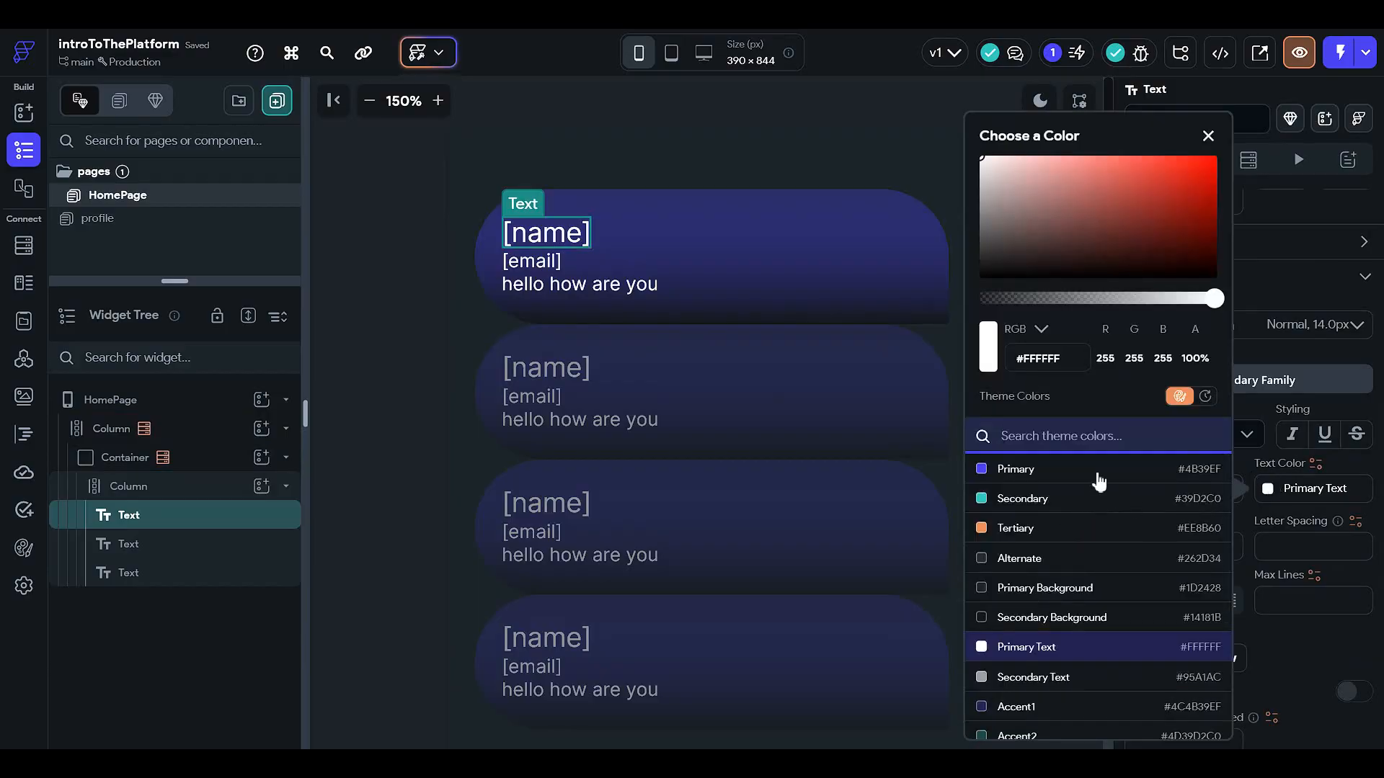
pyautogui.click(1102, 539)
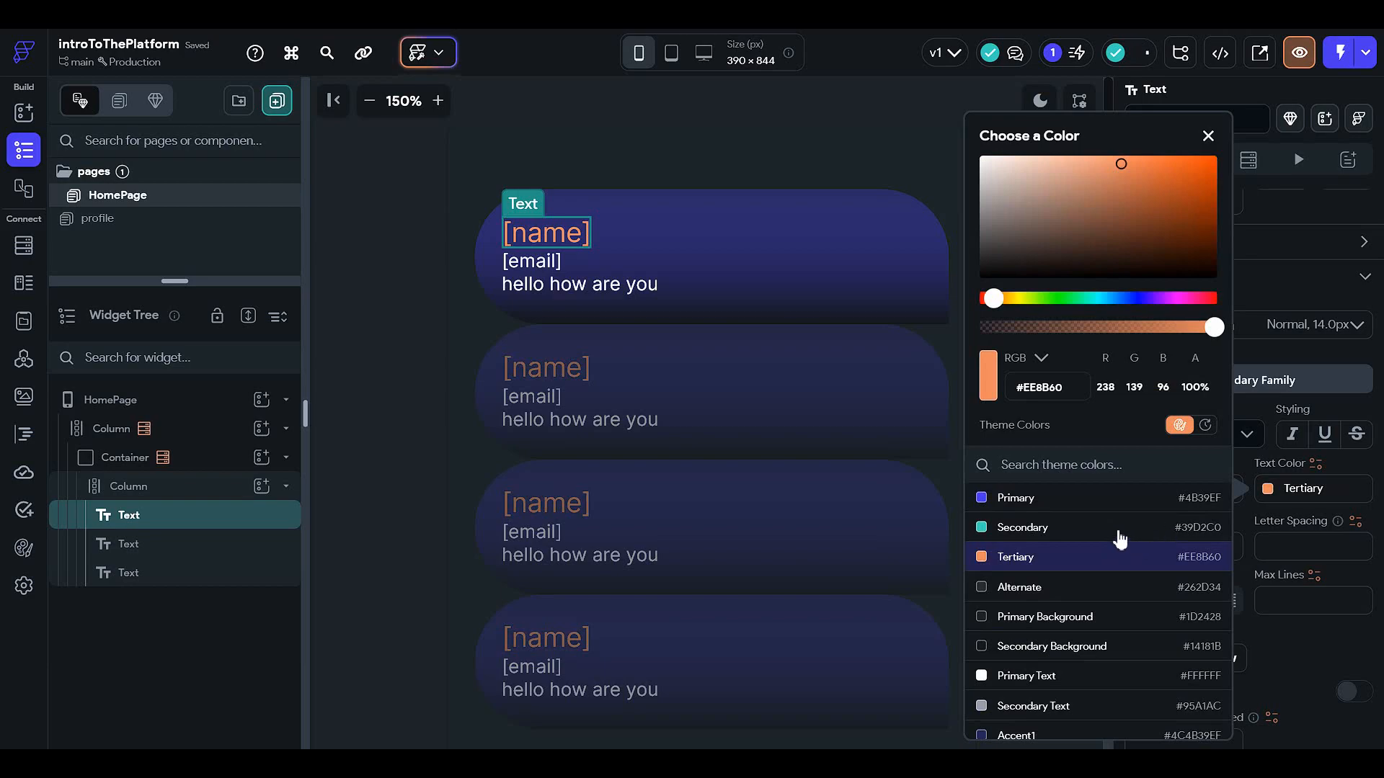
pyautogui.click(1119, 530)
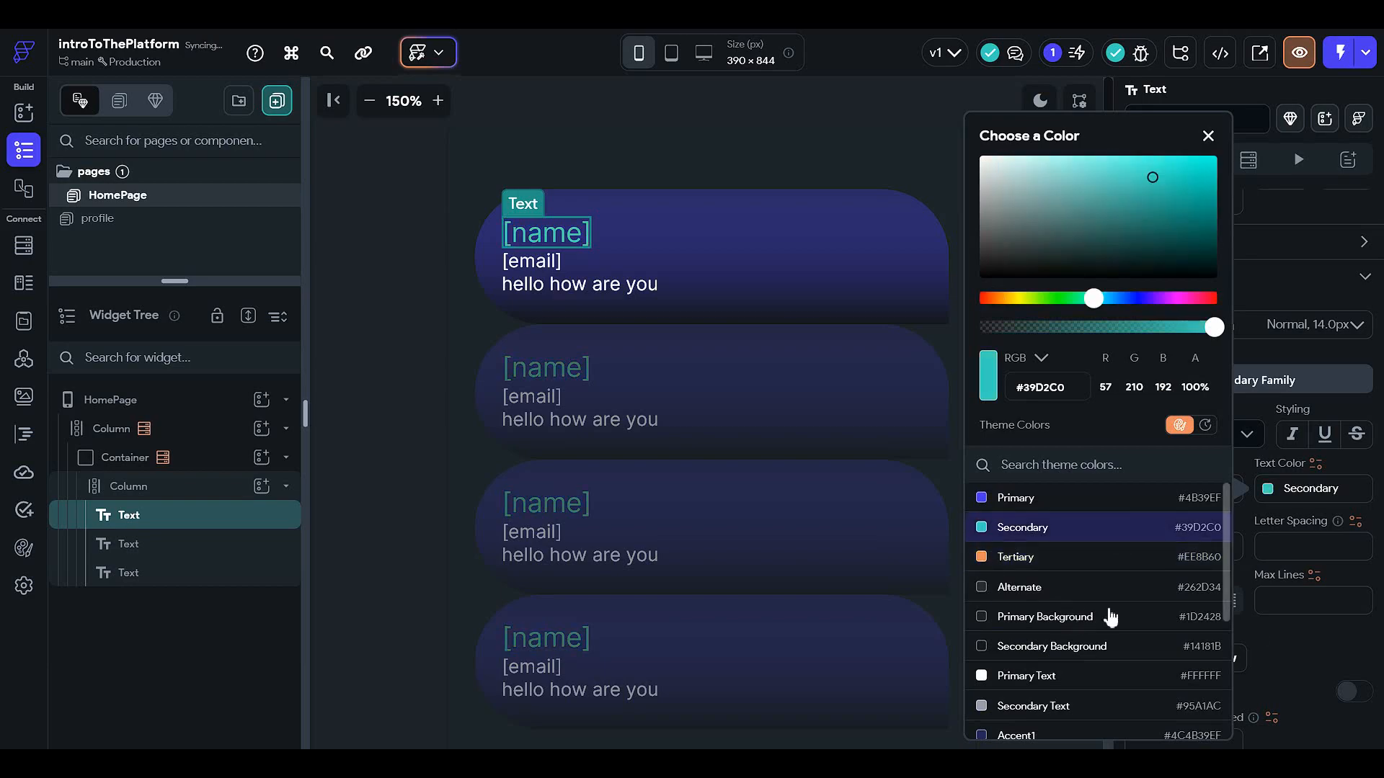
pyautogui.scroll(-1, 1113, 616)
pyautogui.click(1358, 496)
pyautogui.scroll(-3, 1315, 569)
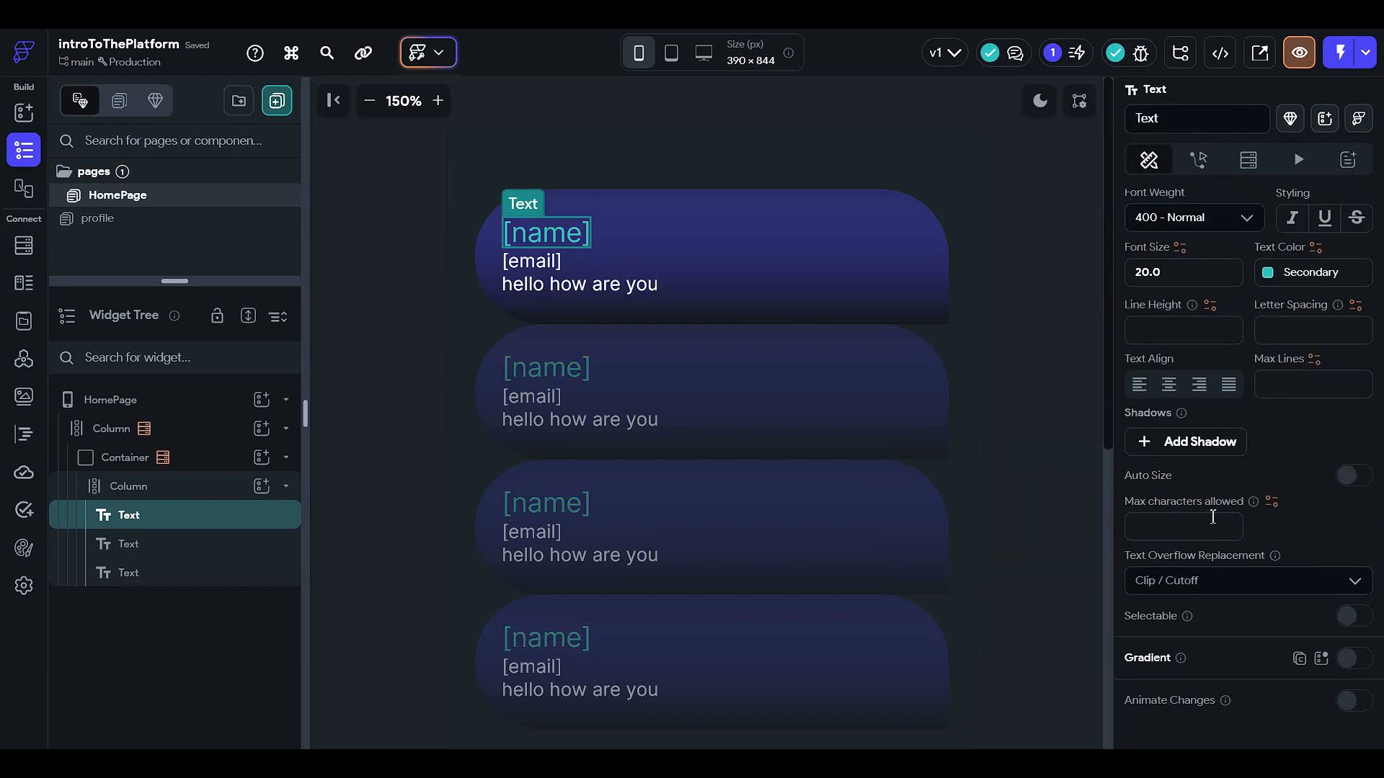
pyautogui.scroll(-1, 1236, 497)
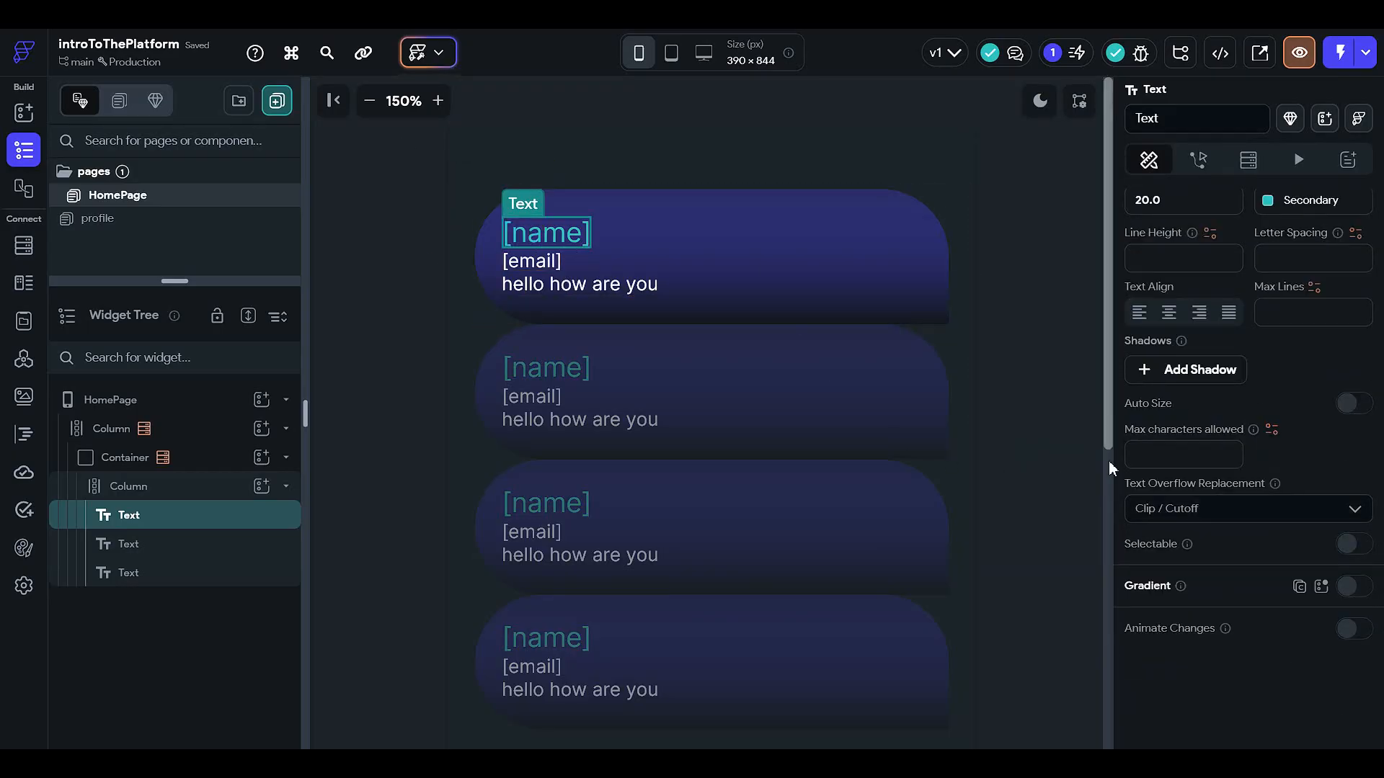
# Step: Cap the [name] text at 25 characters with Ellipsis (...) overflow, leaving Auto Size off
pyautogui.click(1200, 454)
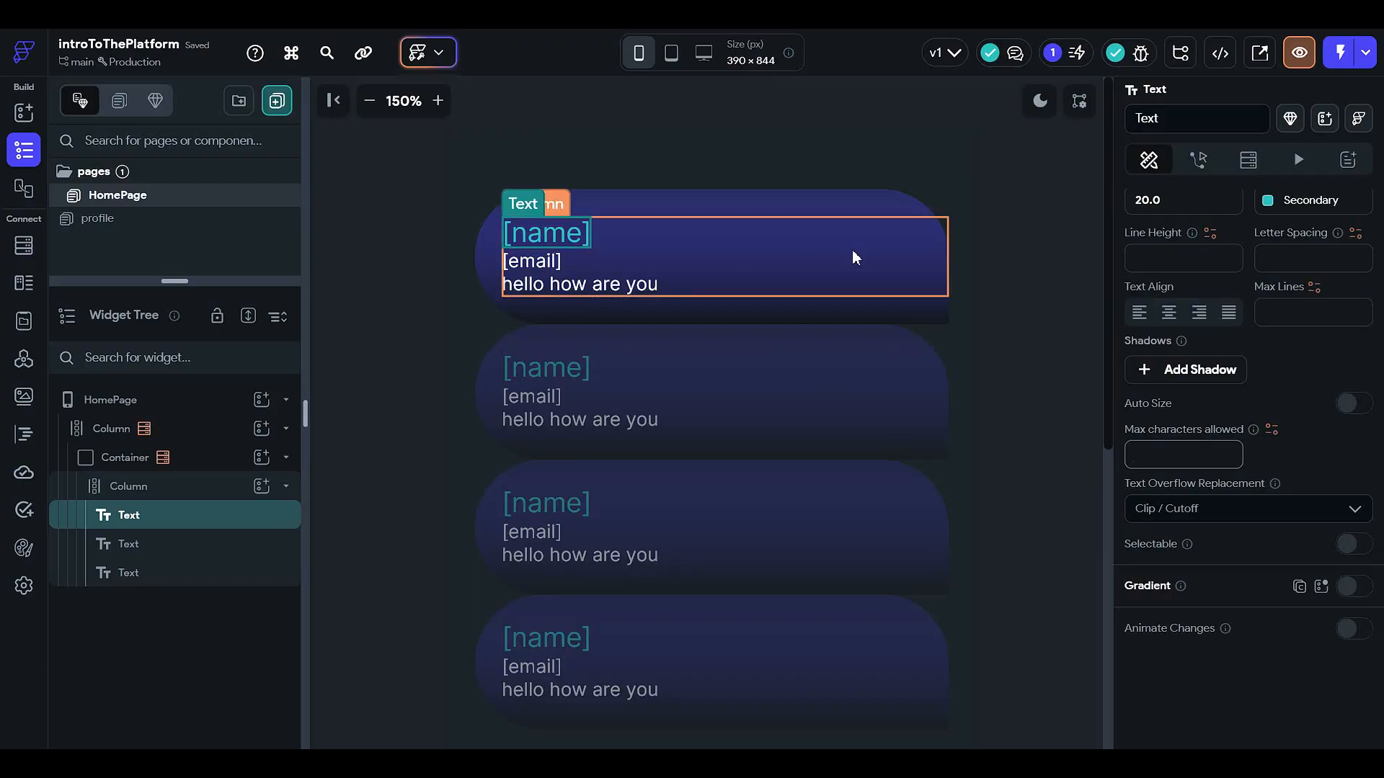
pyautogui.click(709, 235)
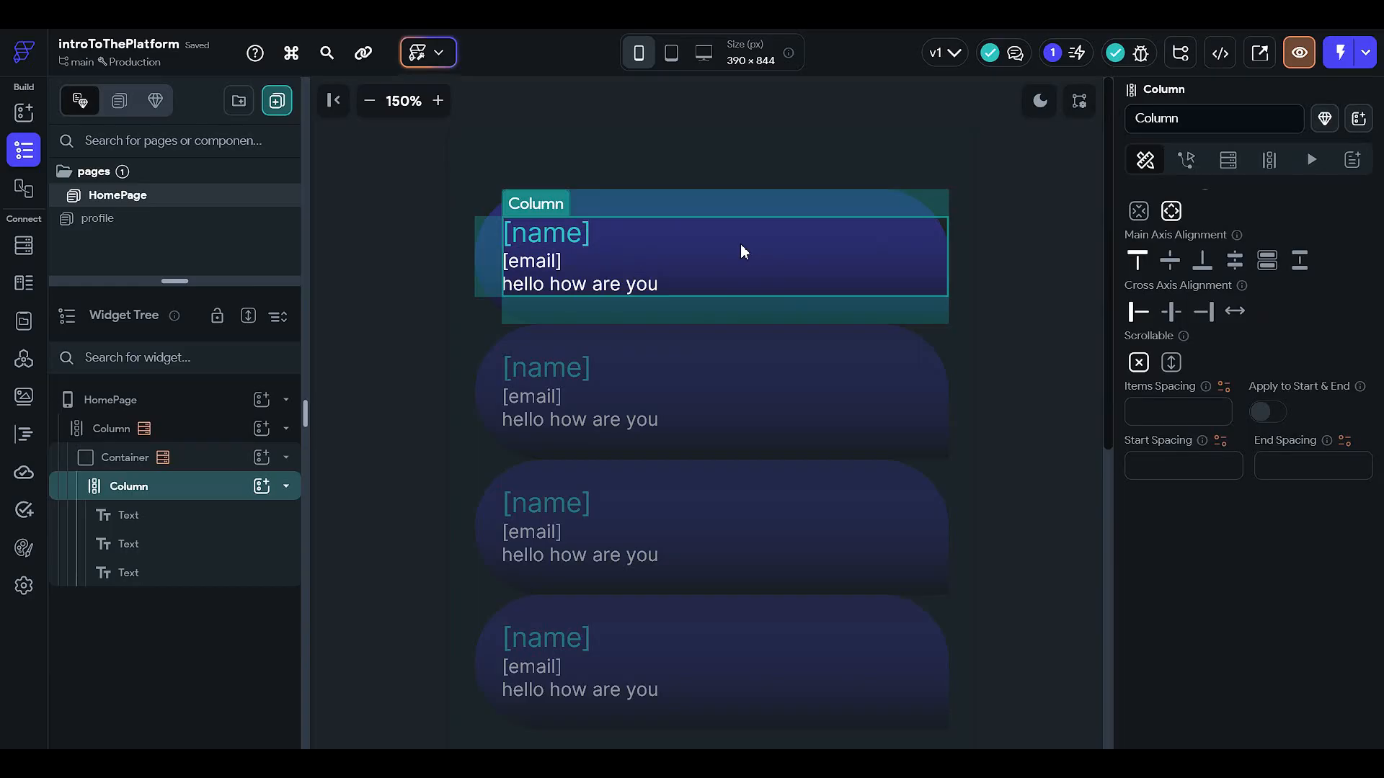
pyautogui.click(547, 239)
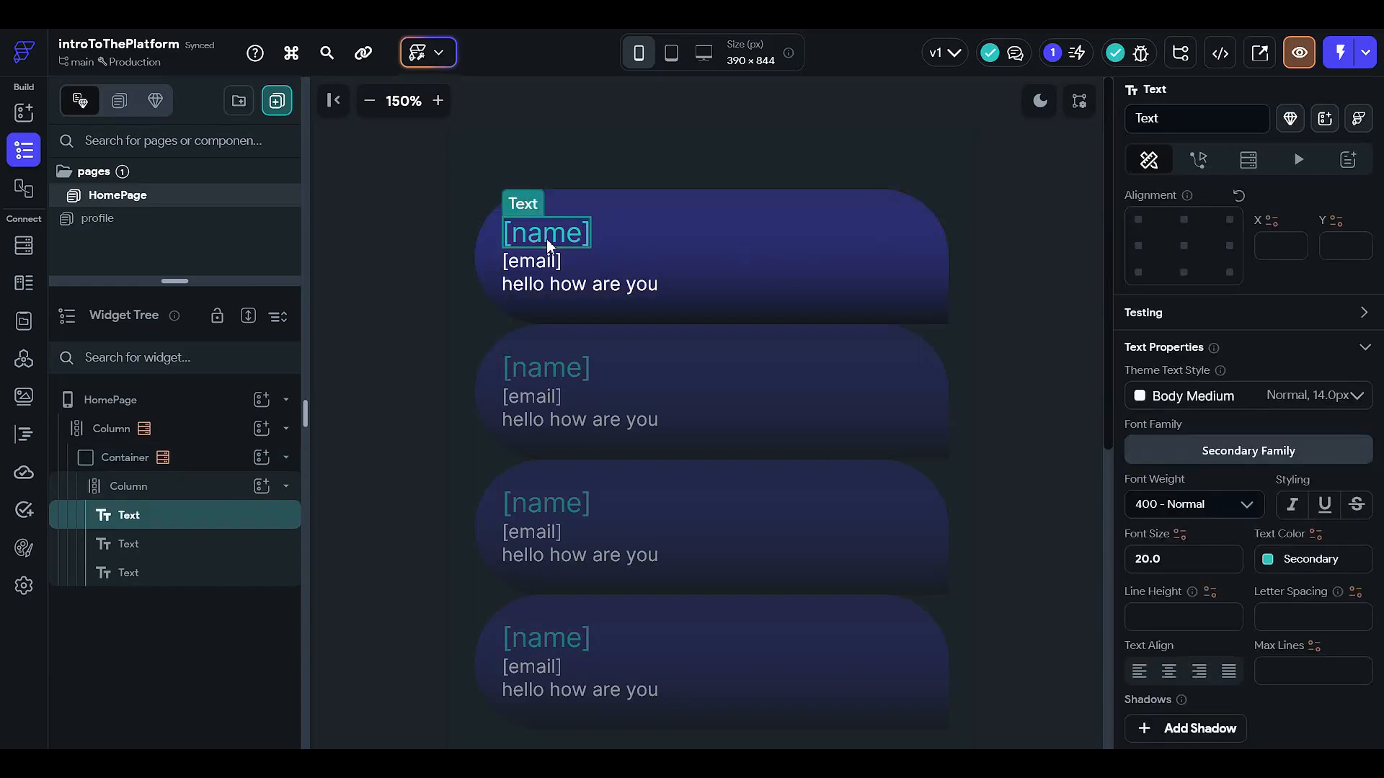
pyautogui.scroll(-5, 1283, 649)
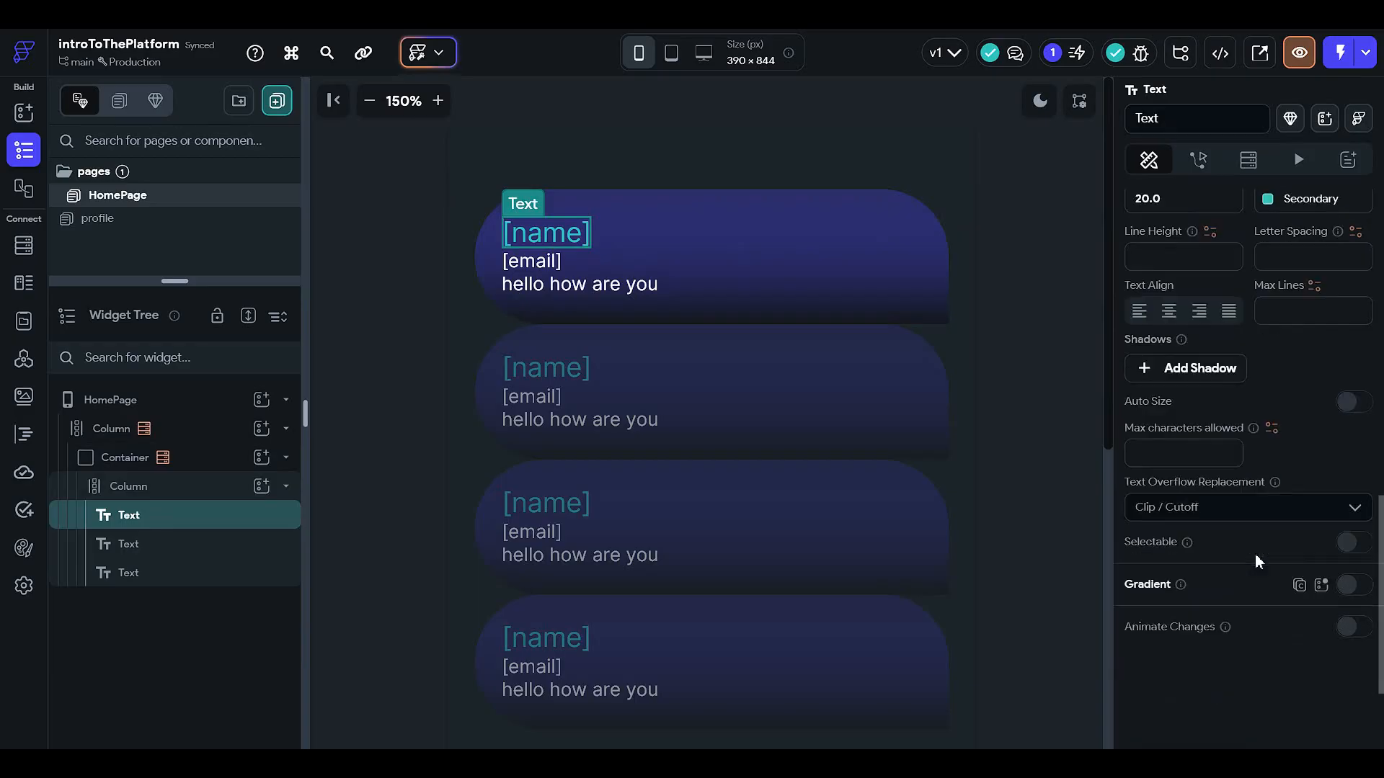
pyautogui.click(1189, 507)
pyautogui.click(1184, 452)
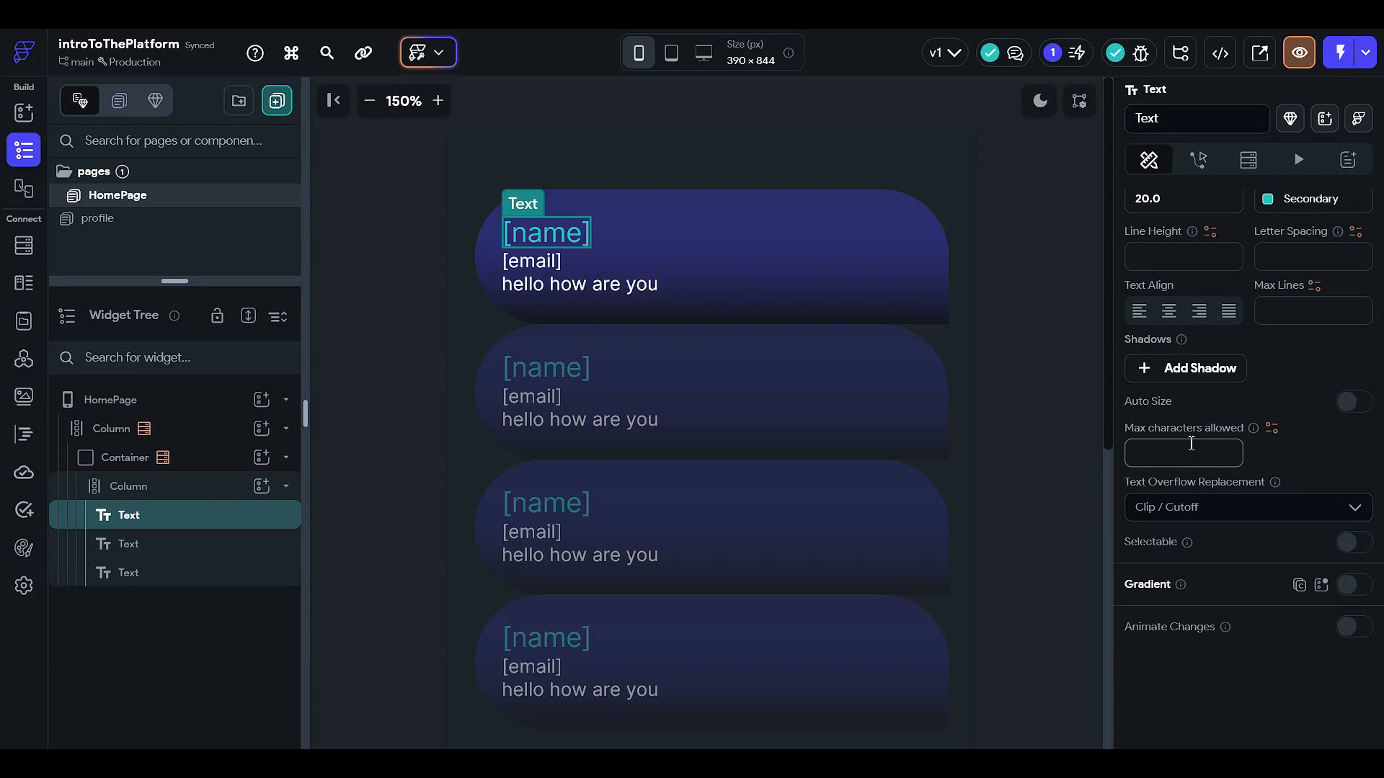
pyautogui.write('25')
pyautogui.click(1235, 505)
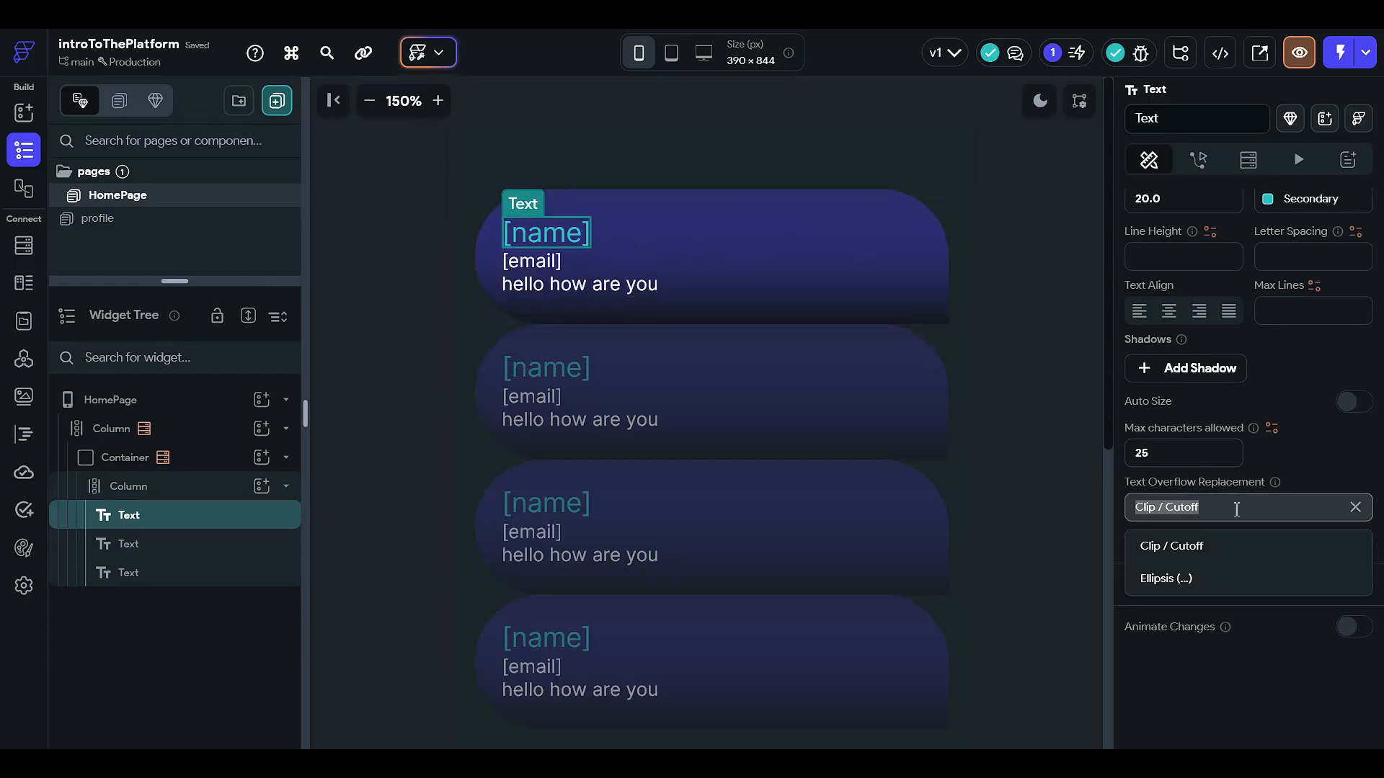
pyautogui.click(1217, 589)
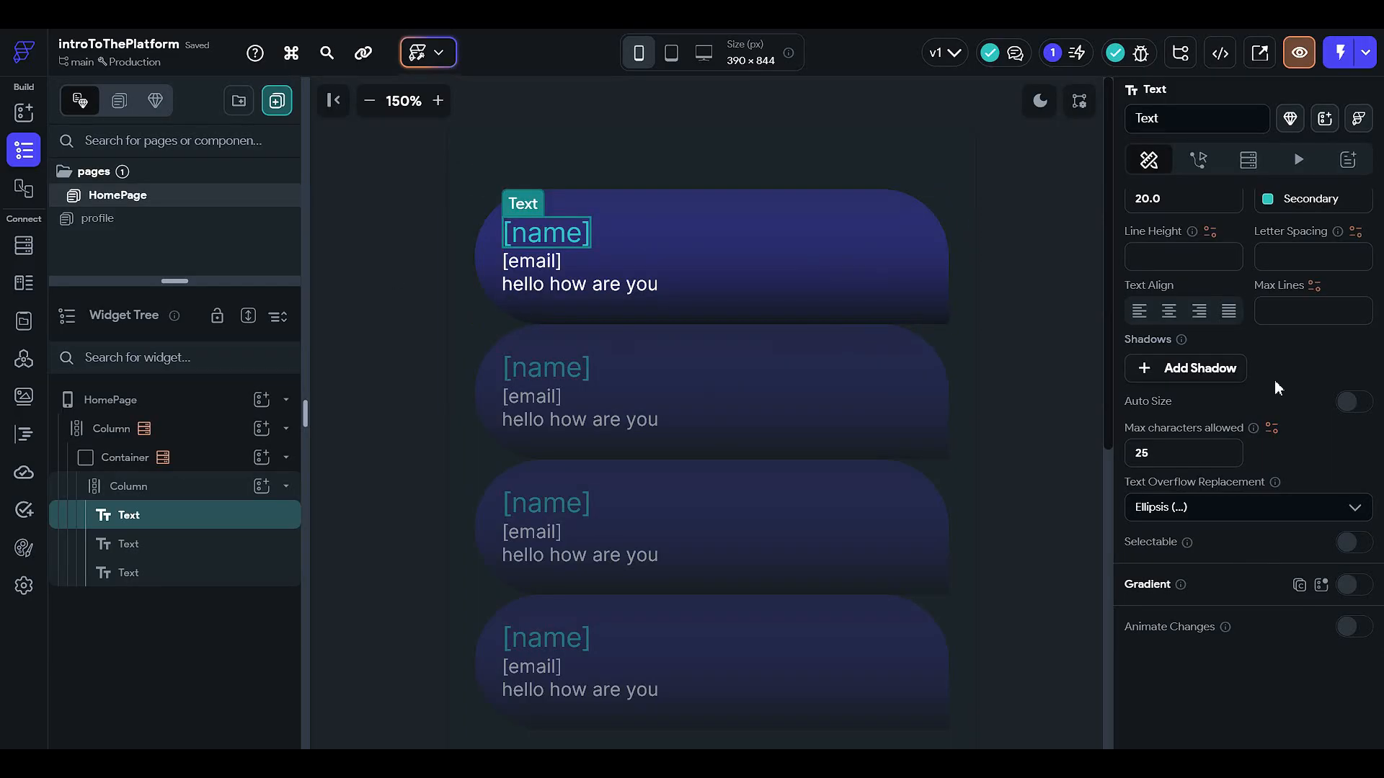
pyautogui.click(1350, 406)
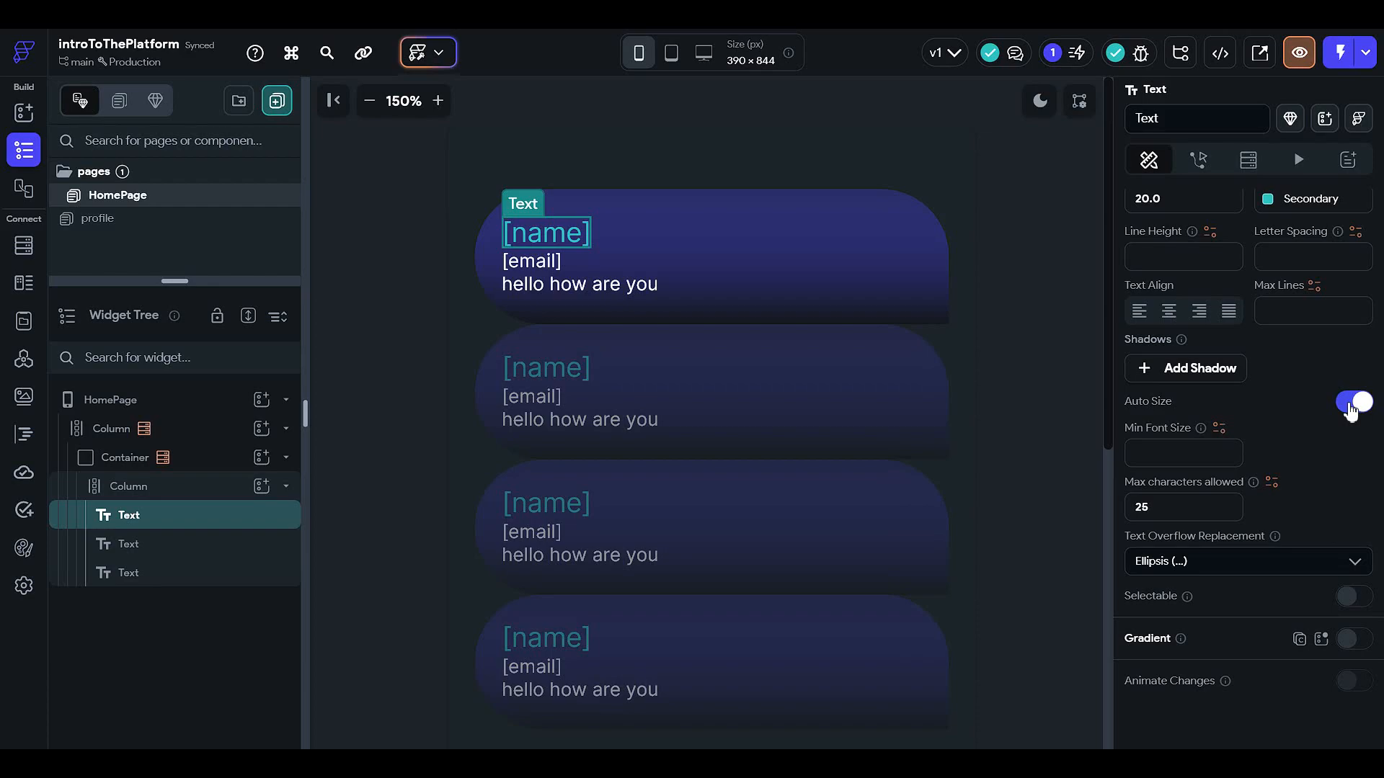
pyautogui.click(1351, 404)
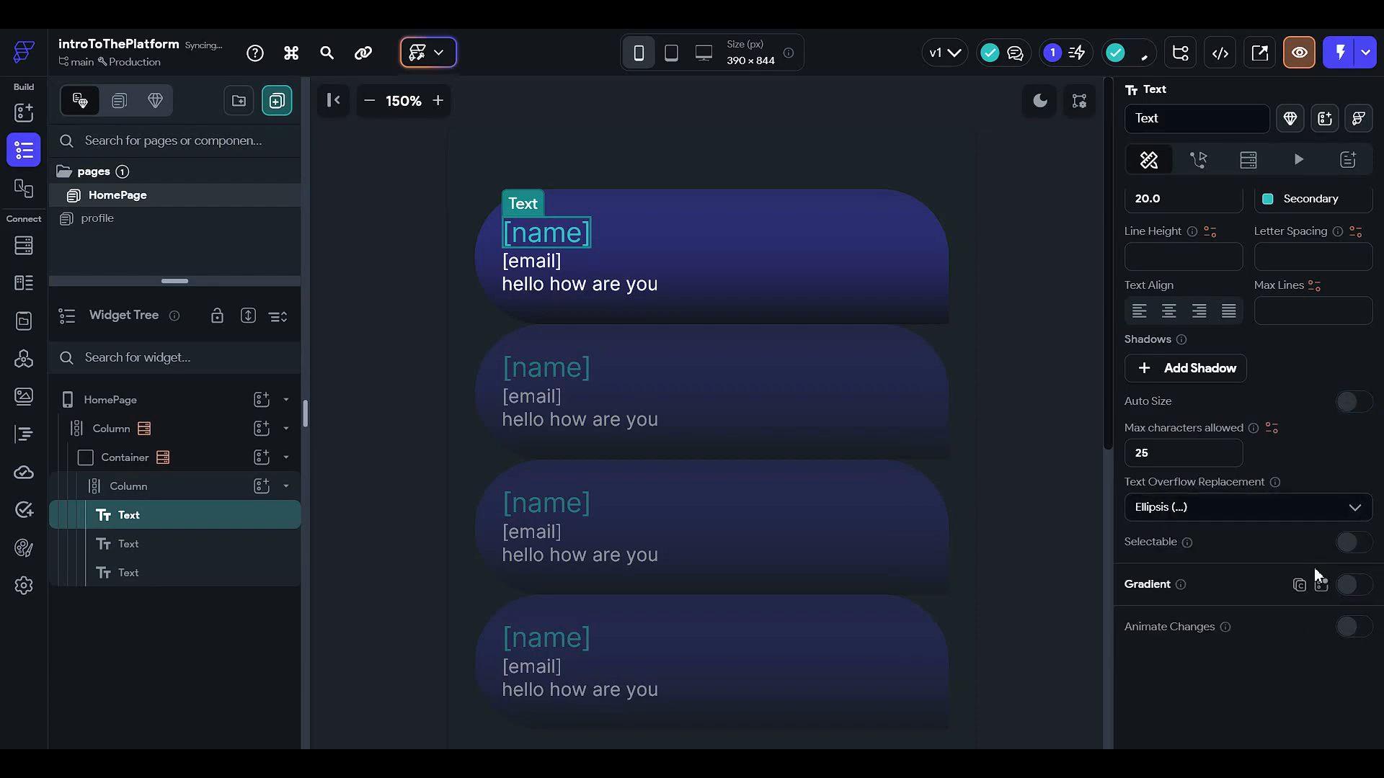
# Step: Give the [name] text a linear left-to-right gradient from Primary Text to Error
pyautogui.click(1346, 591)
pyautogui.scroll(-1, 1346, 591)
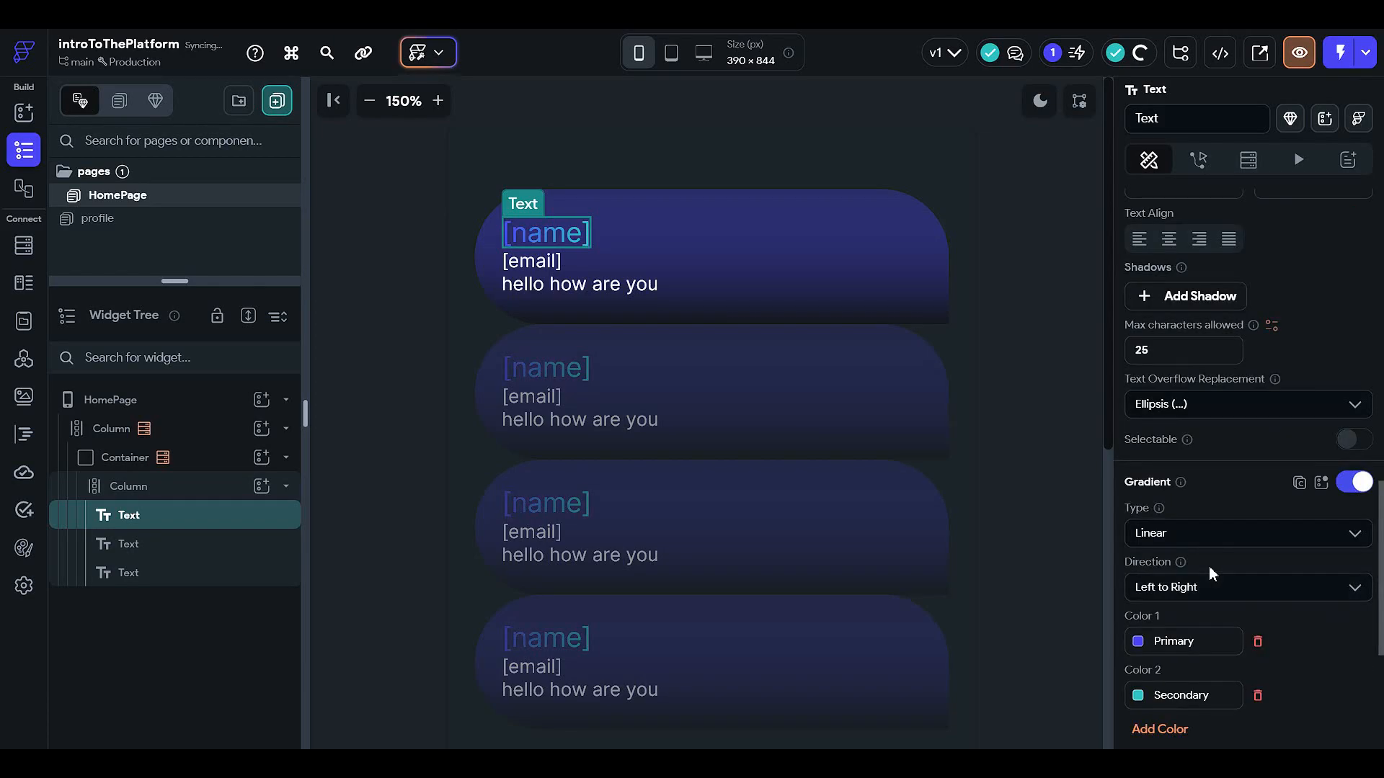
pyautogui.click(1136, 641)
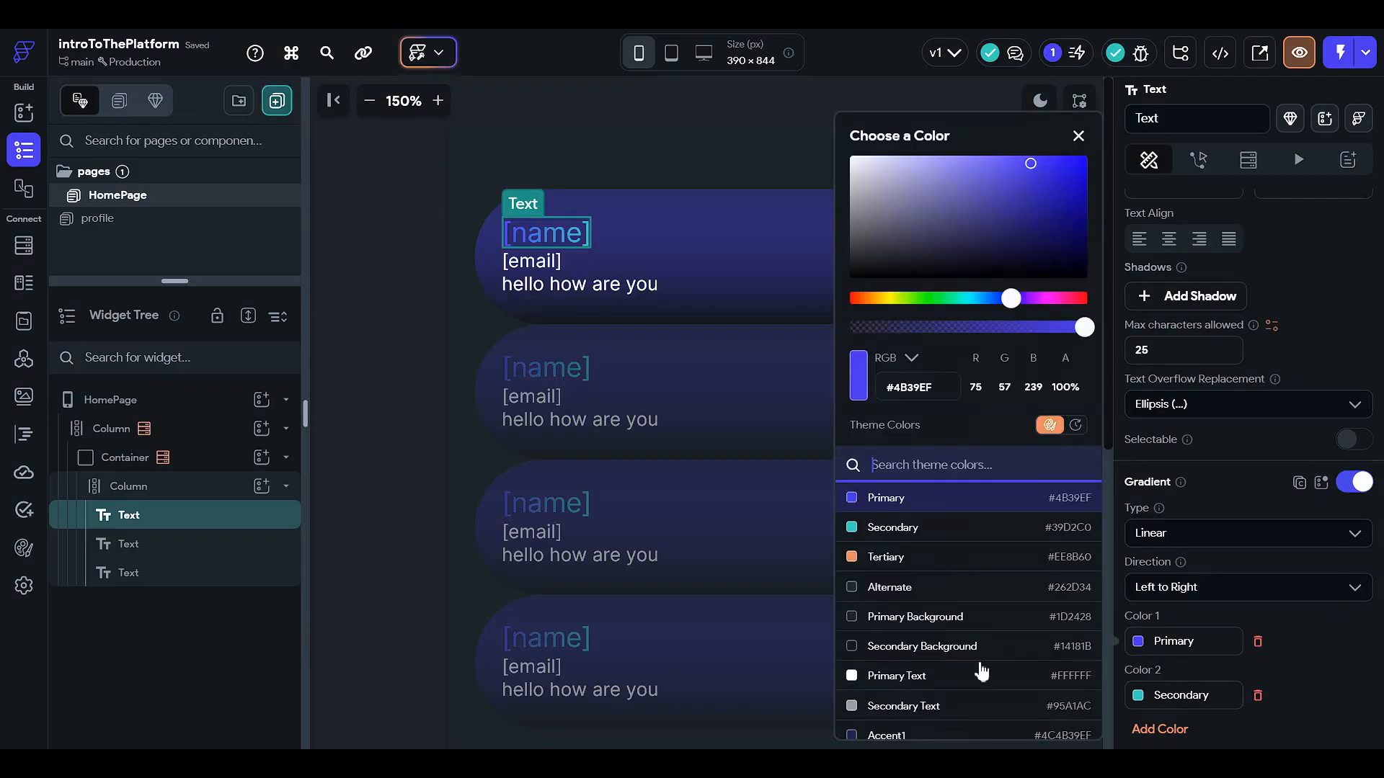
pyautogui.scroll(-1, 930, 659)
pyautogui.click(952, 602)
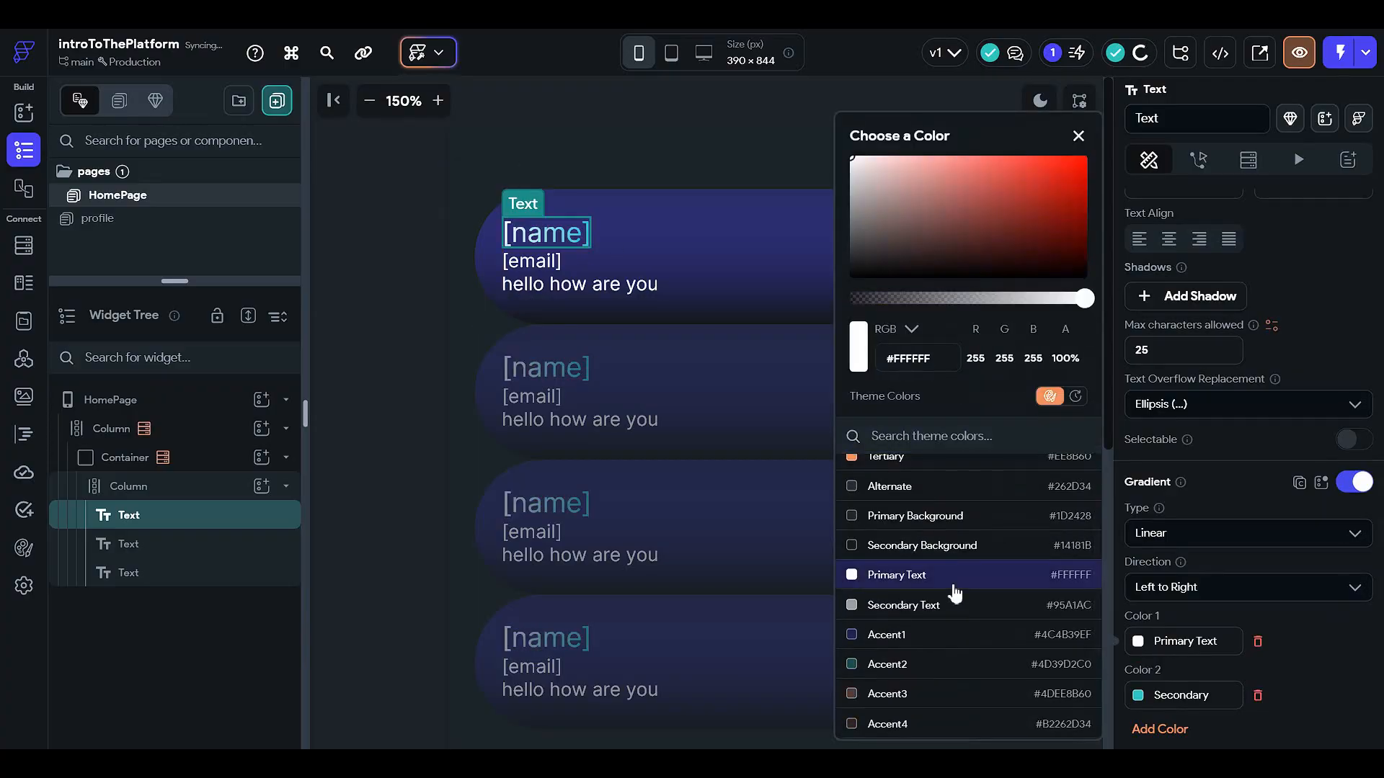
pyautogui.click(1137, 696)
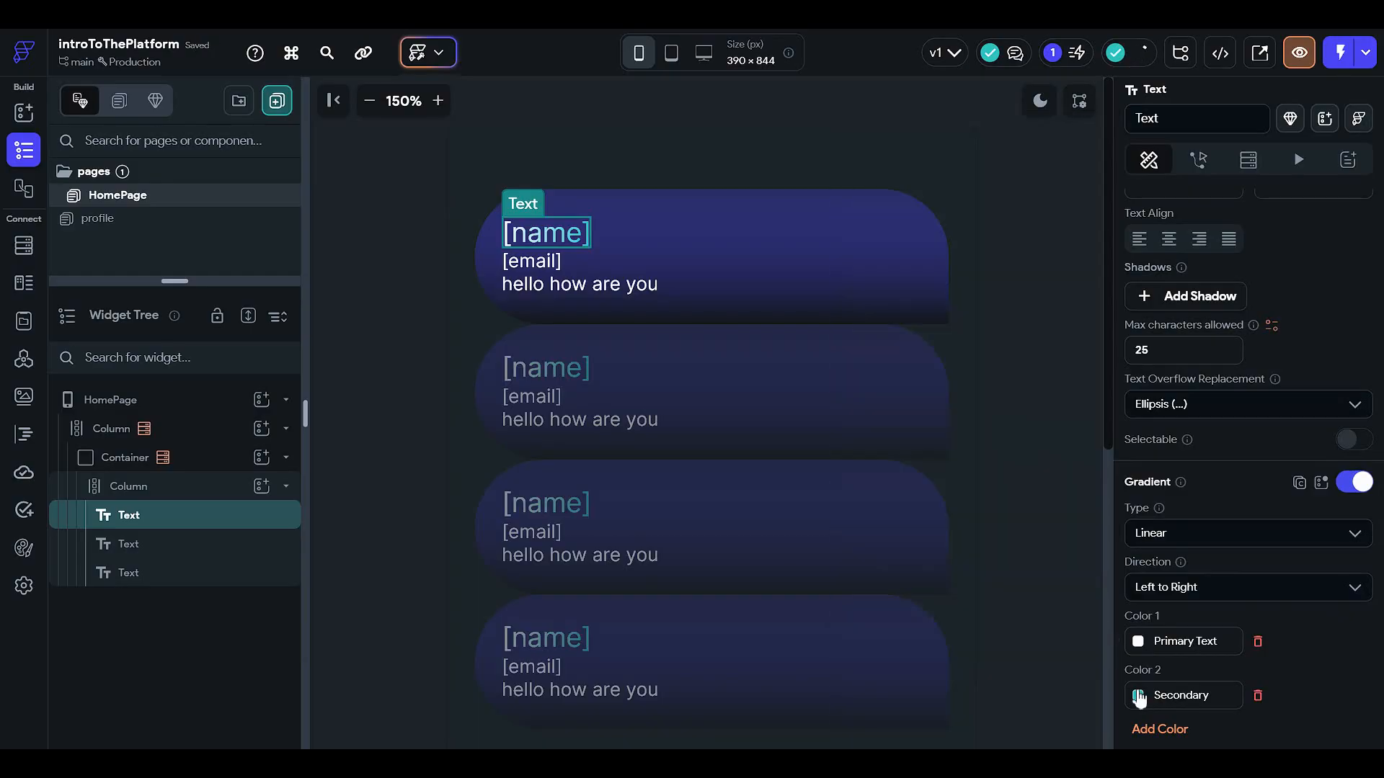
pyautogui.click(1139, 695)
pyautogui.scroll(-1, 945, 684)
pyautogui.scroll(-1, 937, 674)
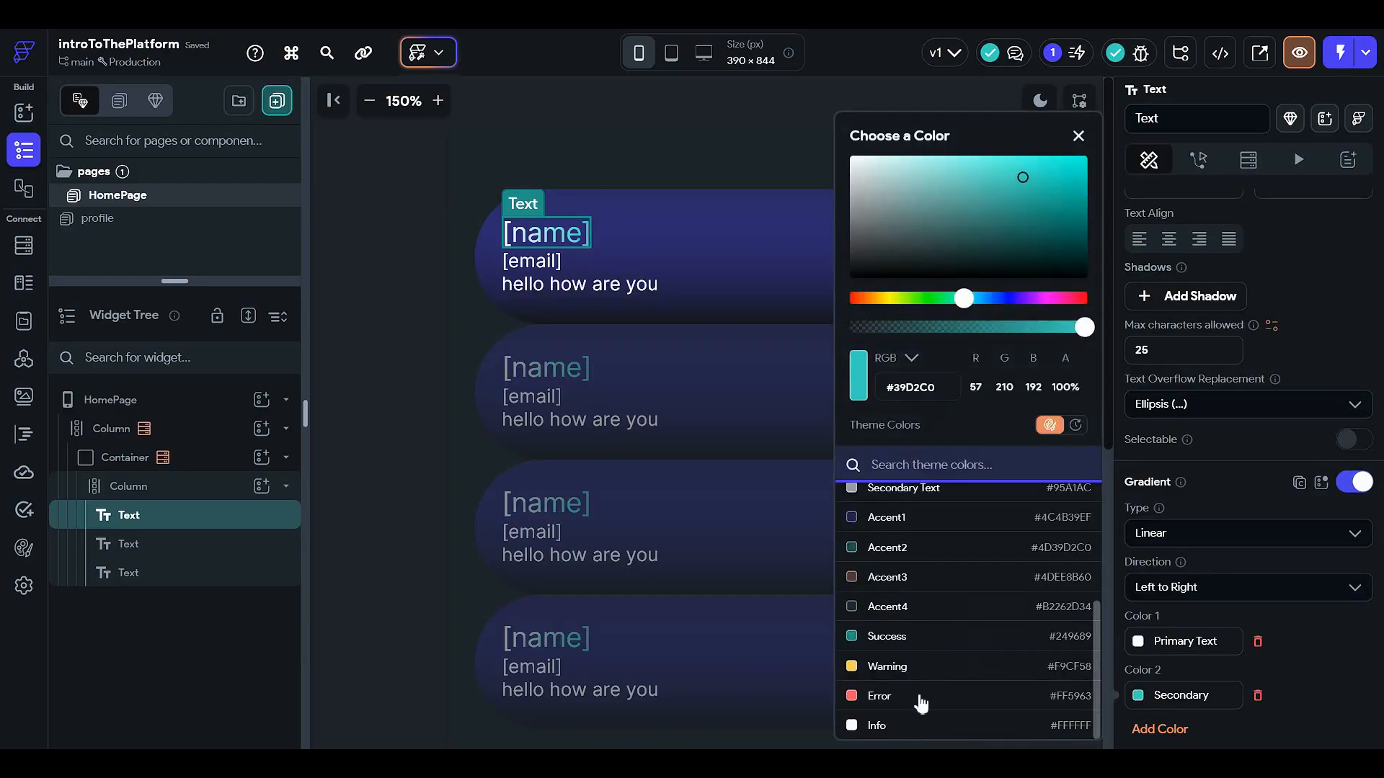
pyautogui.click(926, 695)
pyautogui.click(413, 404)
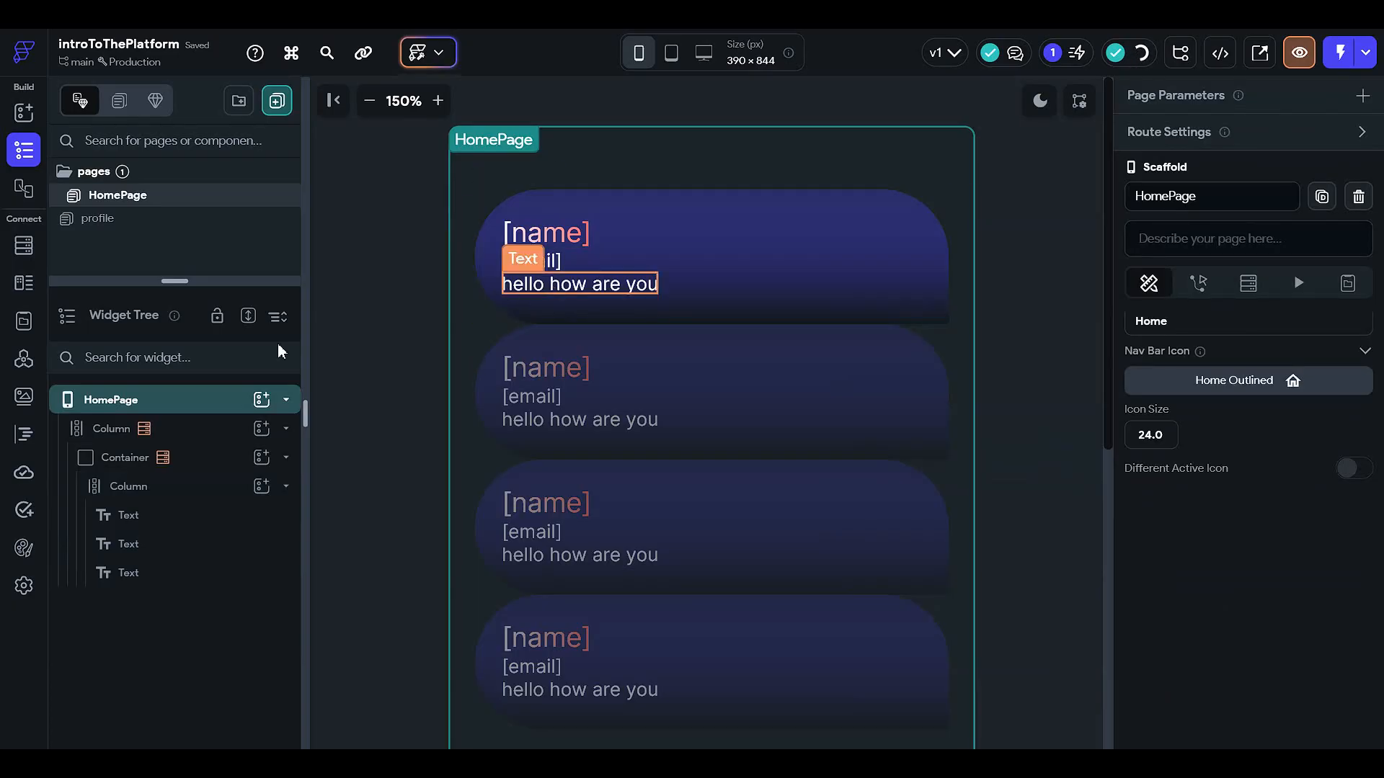
# Step: Add a RichText widget to the card's Column and delete the 'hello how are you' text
pyautogui.click(261, 488)
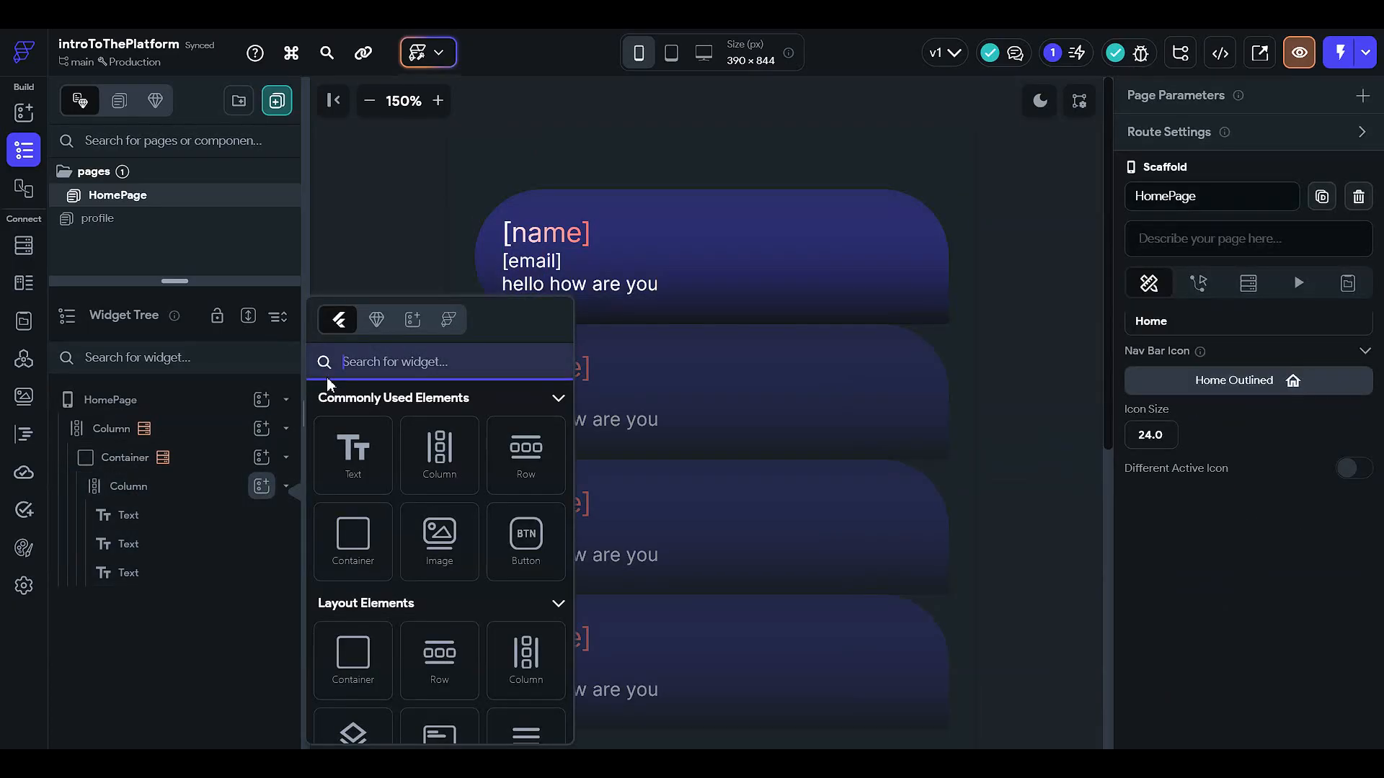
pyautogui.write('rich')
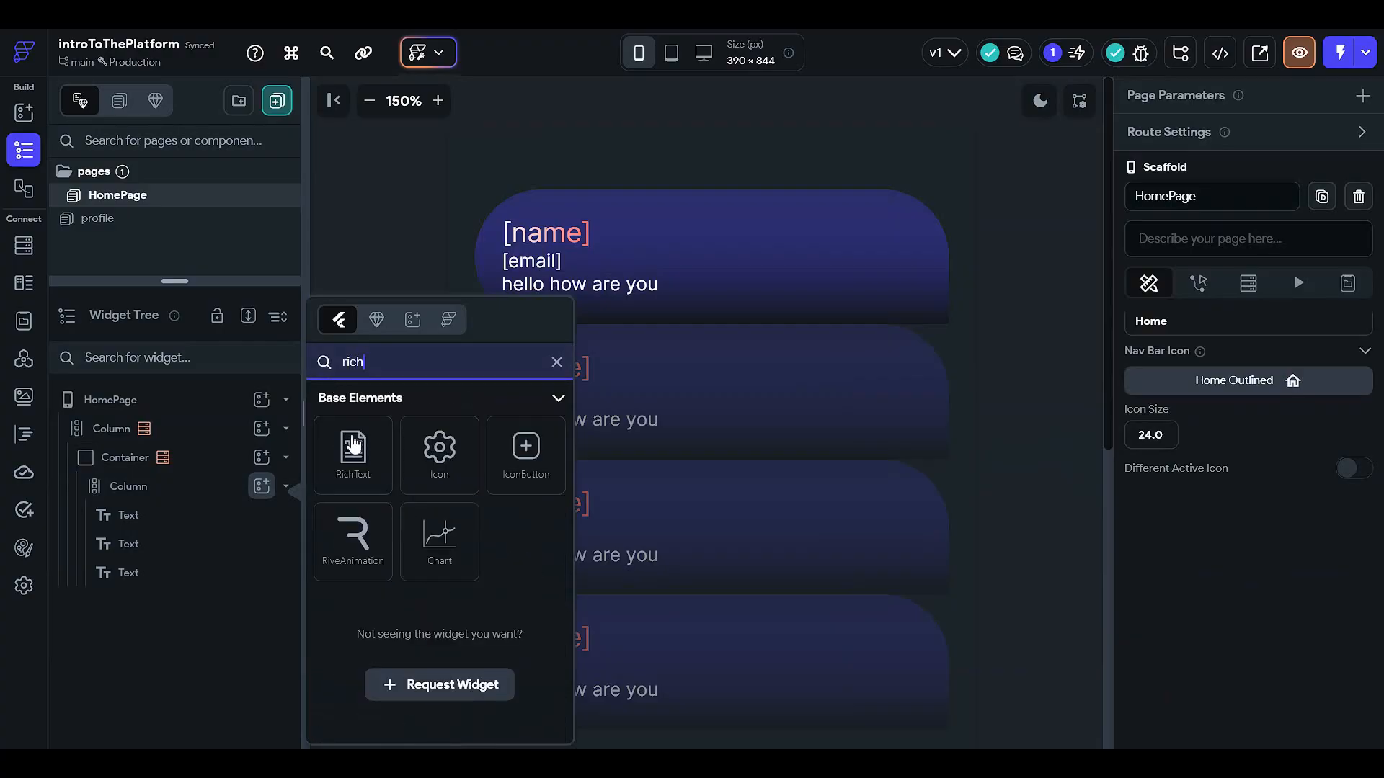
pyautogui.moveTo(352, 446); pyautogui.dragTo(496, 351)
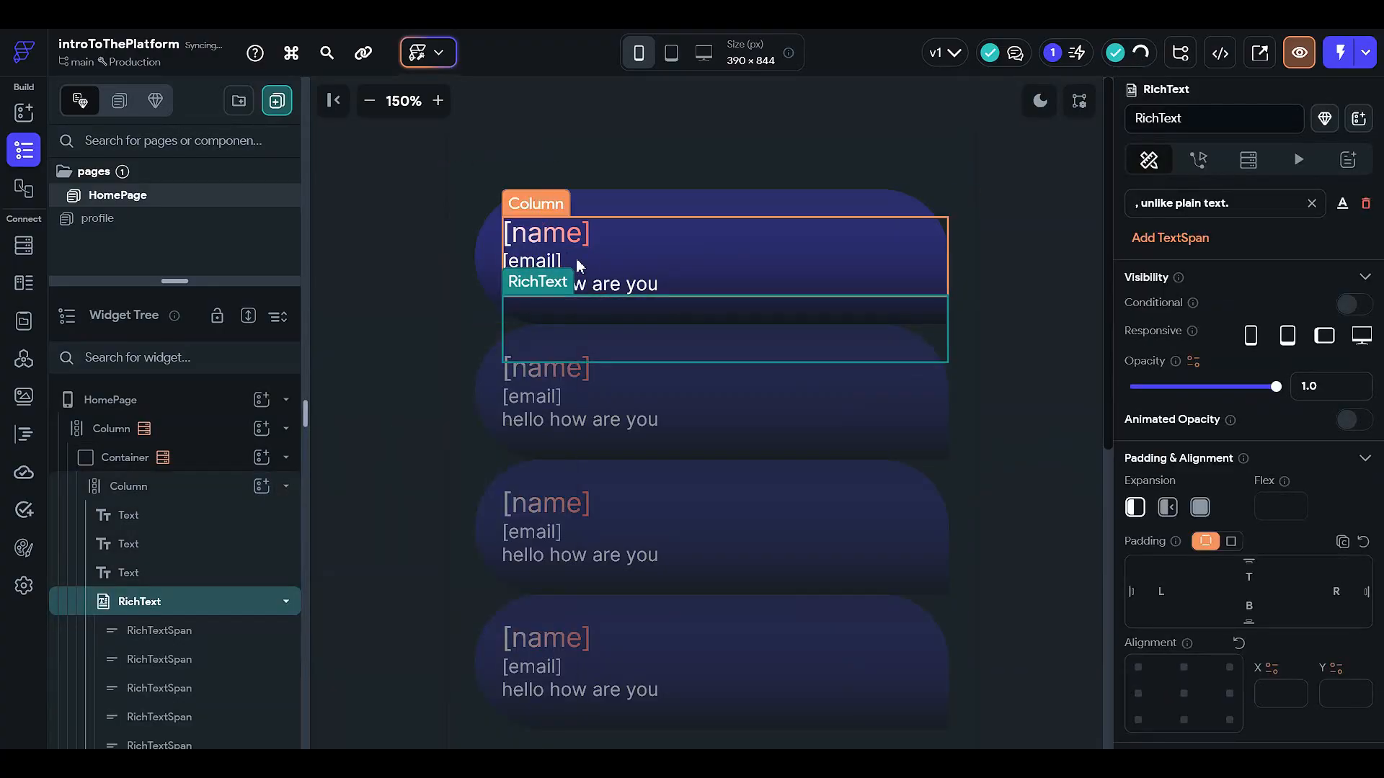
pyautogui.click(611, 283)
pyautogui.press('Delete')
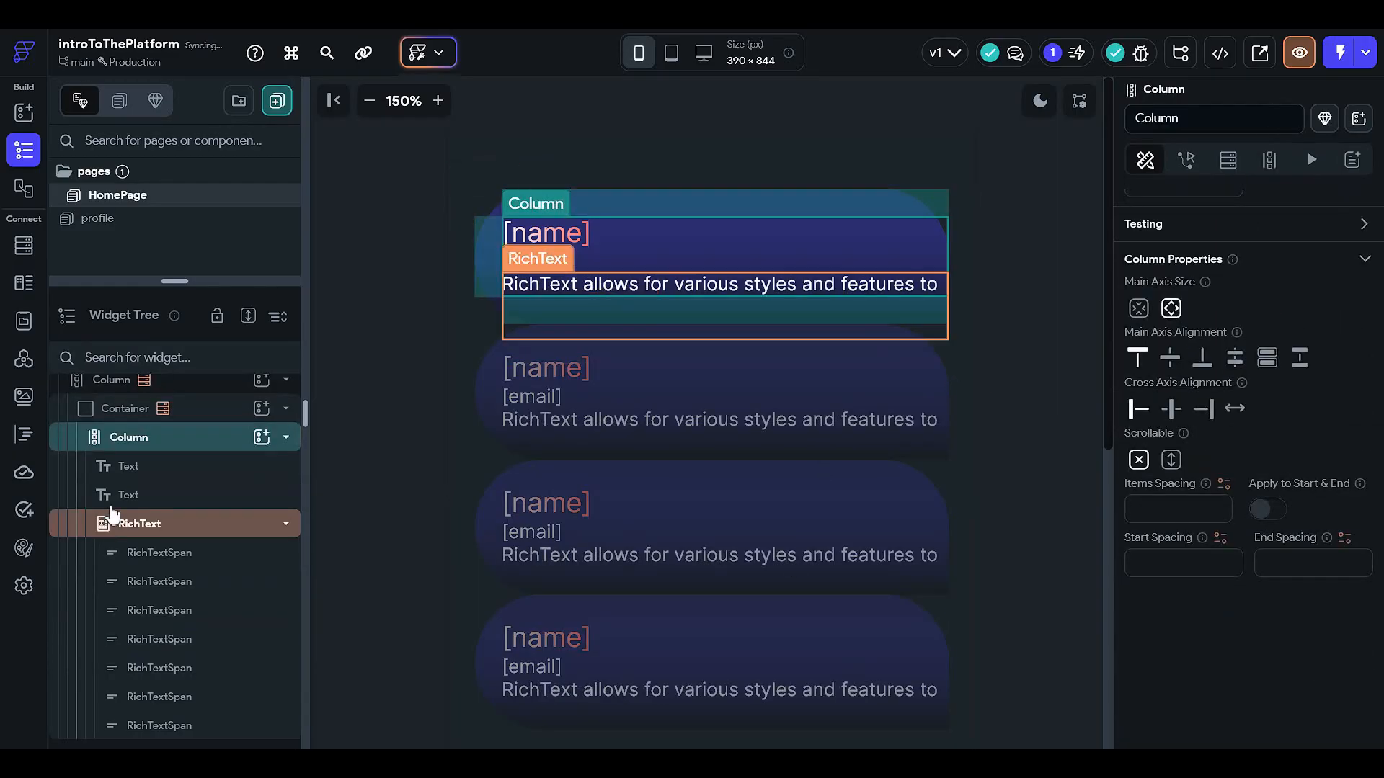
# Step: Select the new RichText and enlarge the widget tree to view its seven spans
pyautogui.click(209, 524)
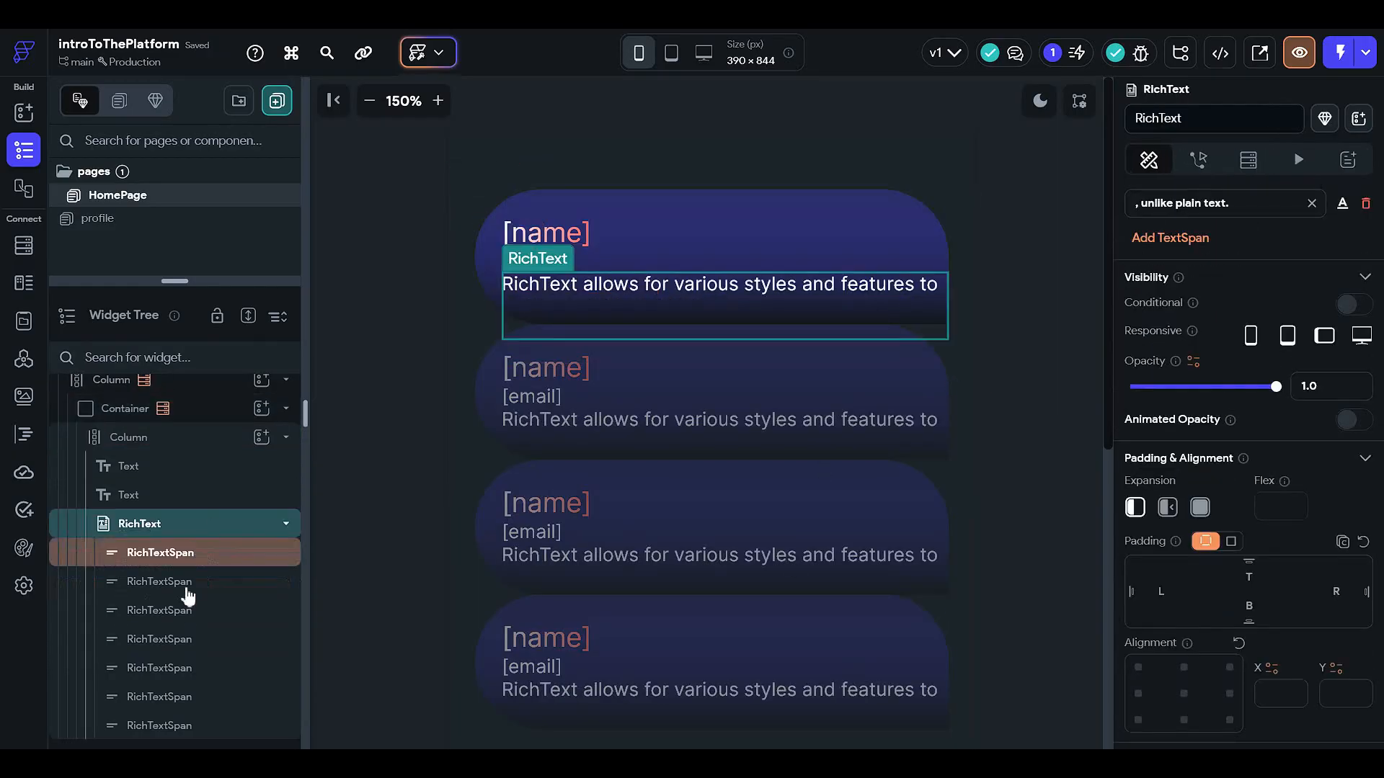
pyautogui.moveTo(186, 287); pyautogui.dragTo(229, 80)
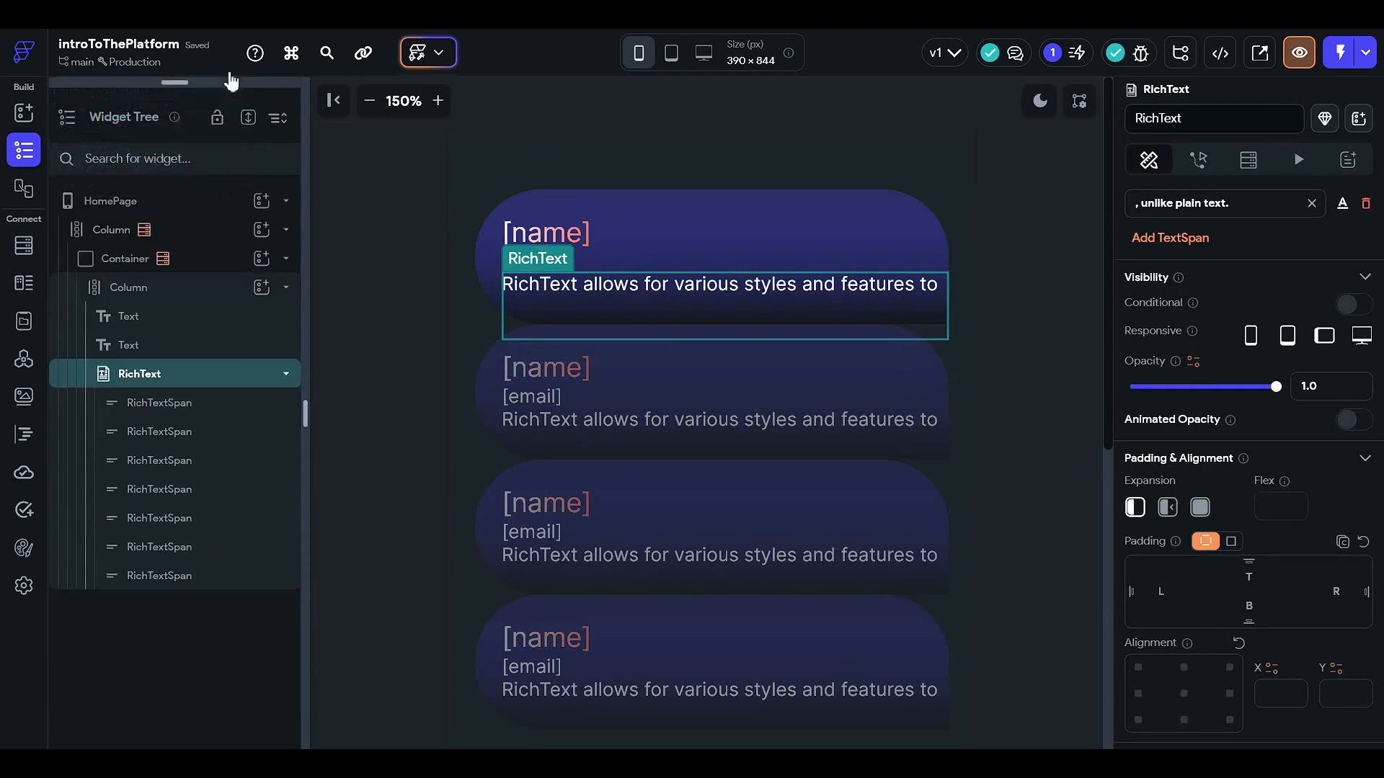
pyautogui.click(240, 403)
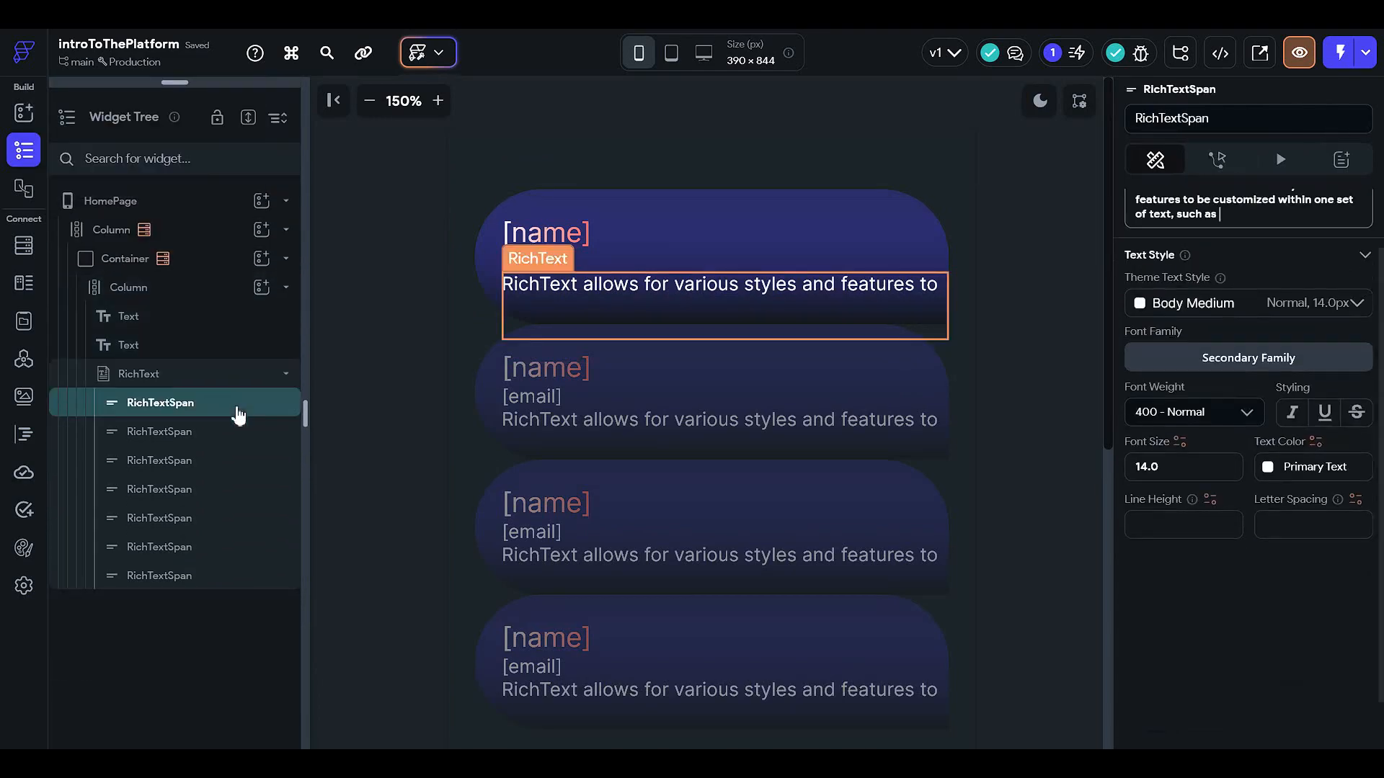
pyautogui.click(274, 376)
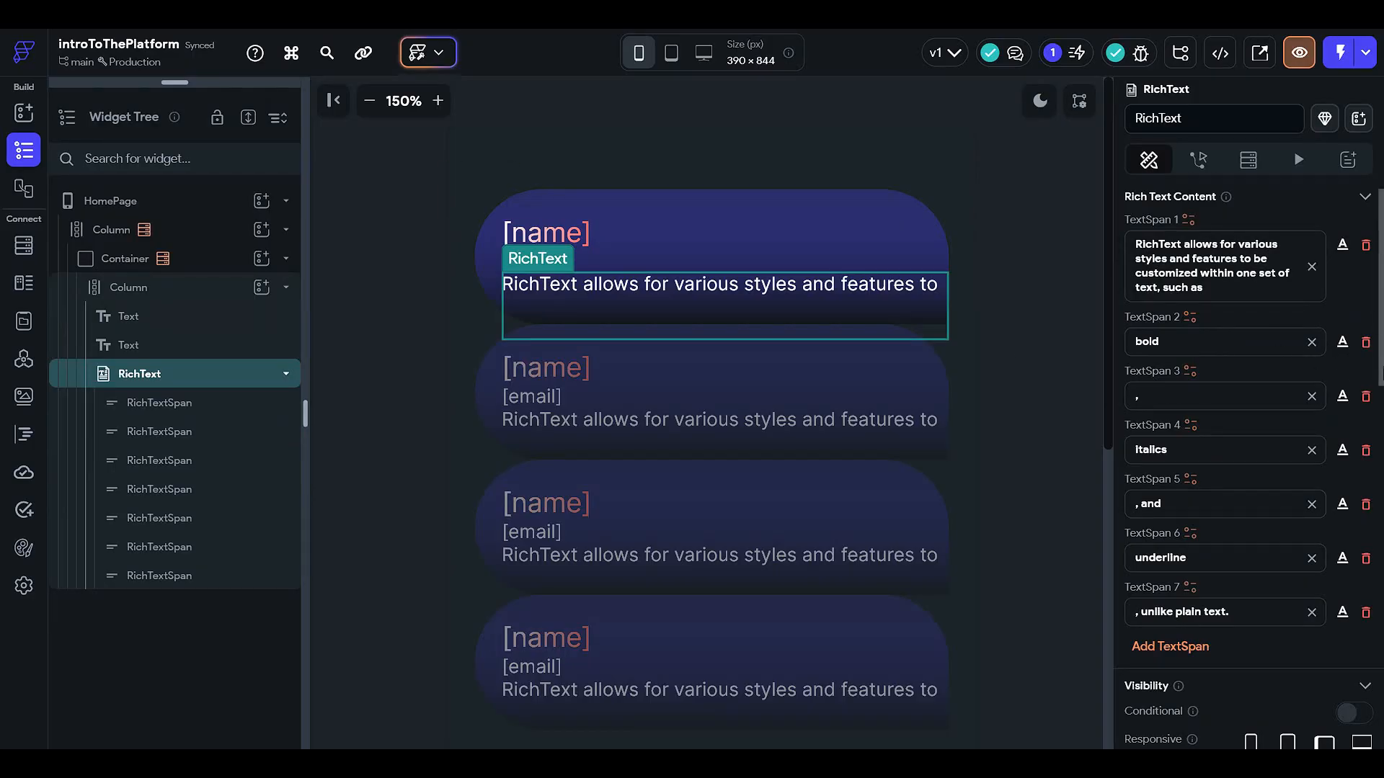
# Step: Delete the ',', 'italics', ', and' and 'underline' text spans
pyautogui.click(1365, 396)
pyautogui.click(1365, 397)
pyautogui.click(1365, 396)
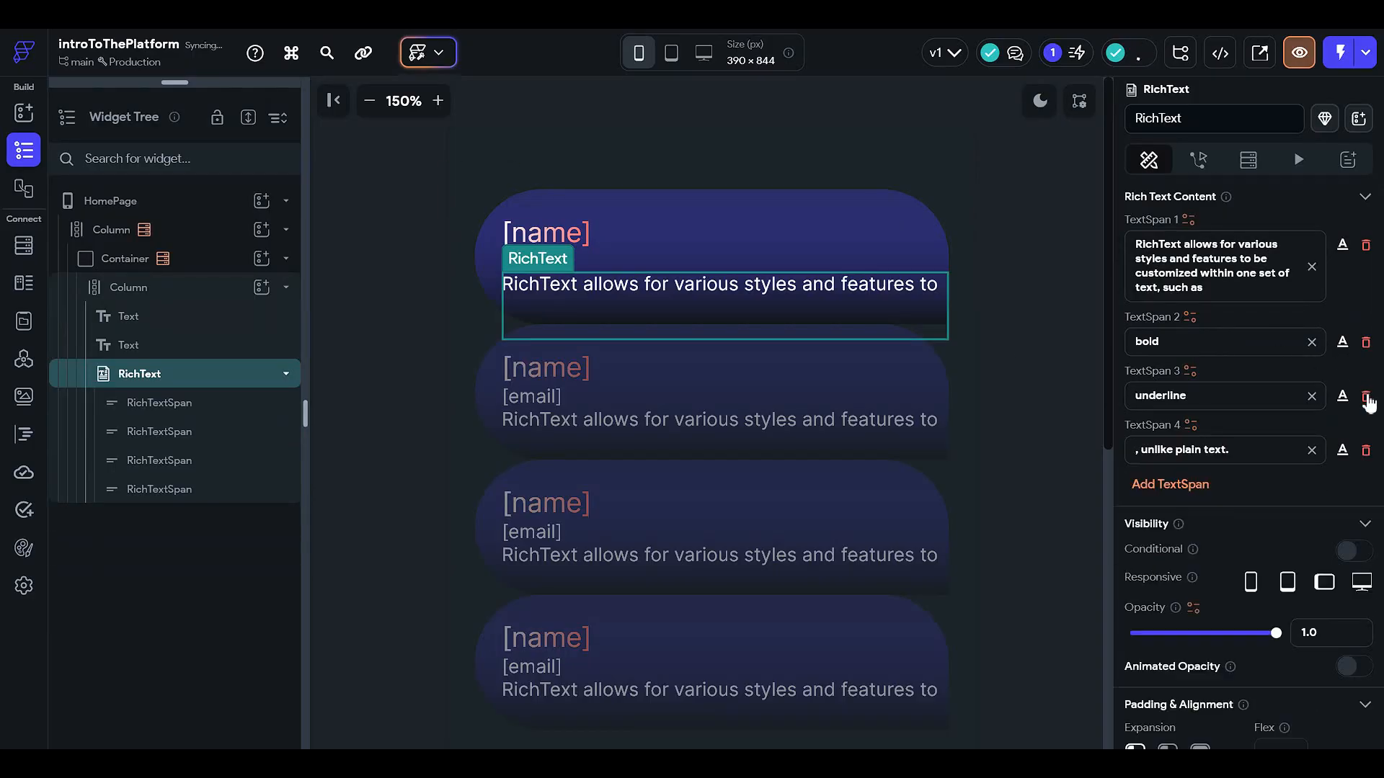
pyautogui.click(1365, 396)
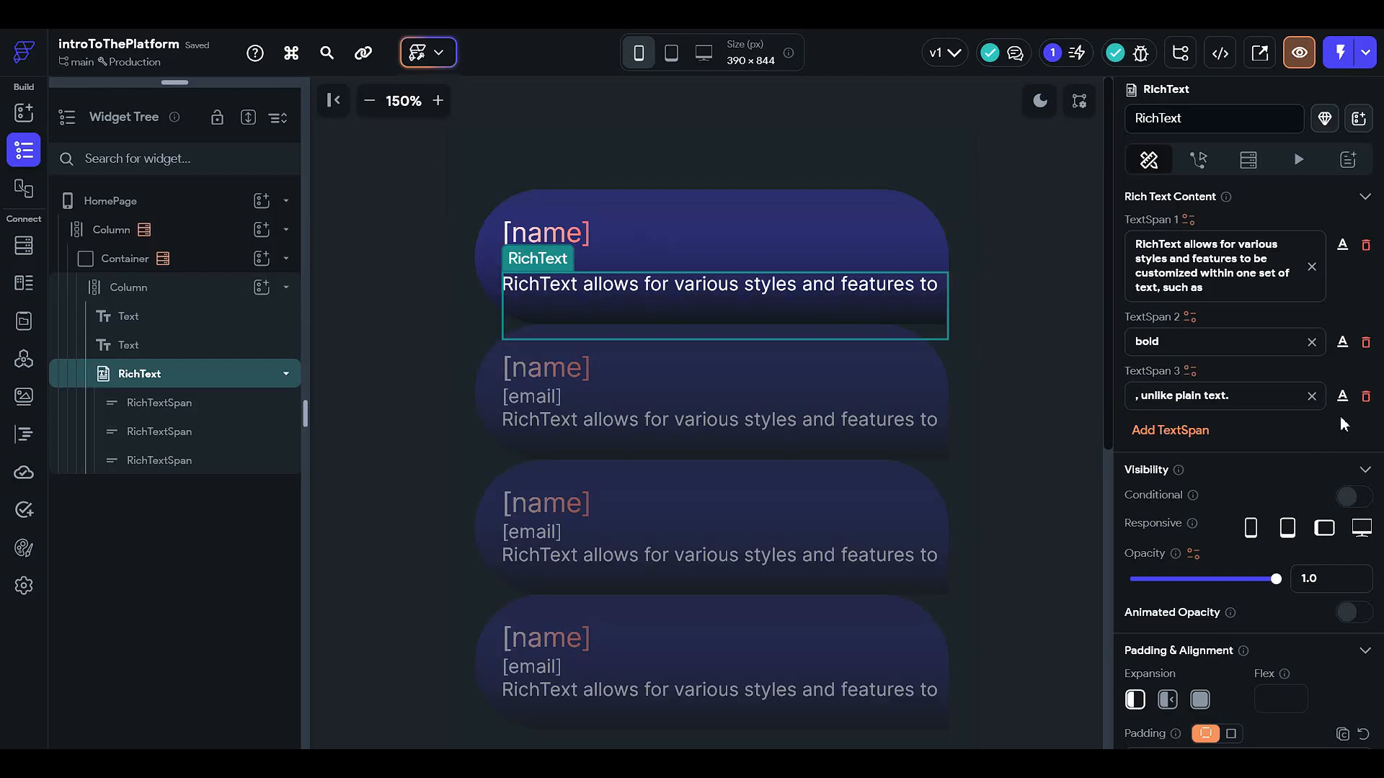
# Step: Select all of TextSpan 1's intro sentence
pyautogui.scroll(-6, 1224, 461)
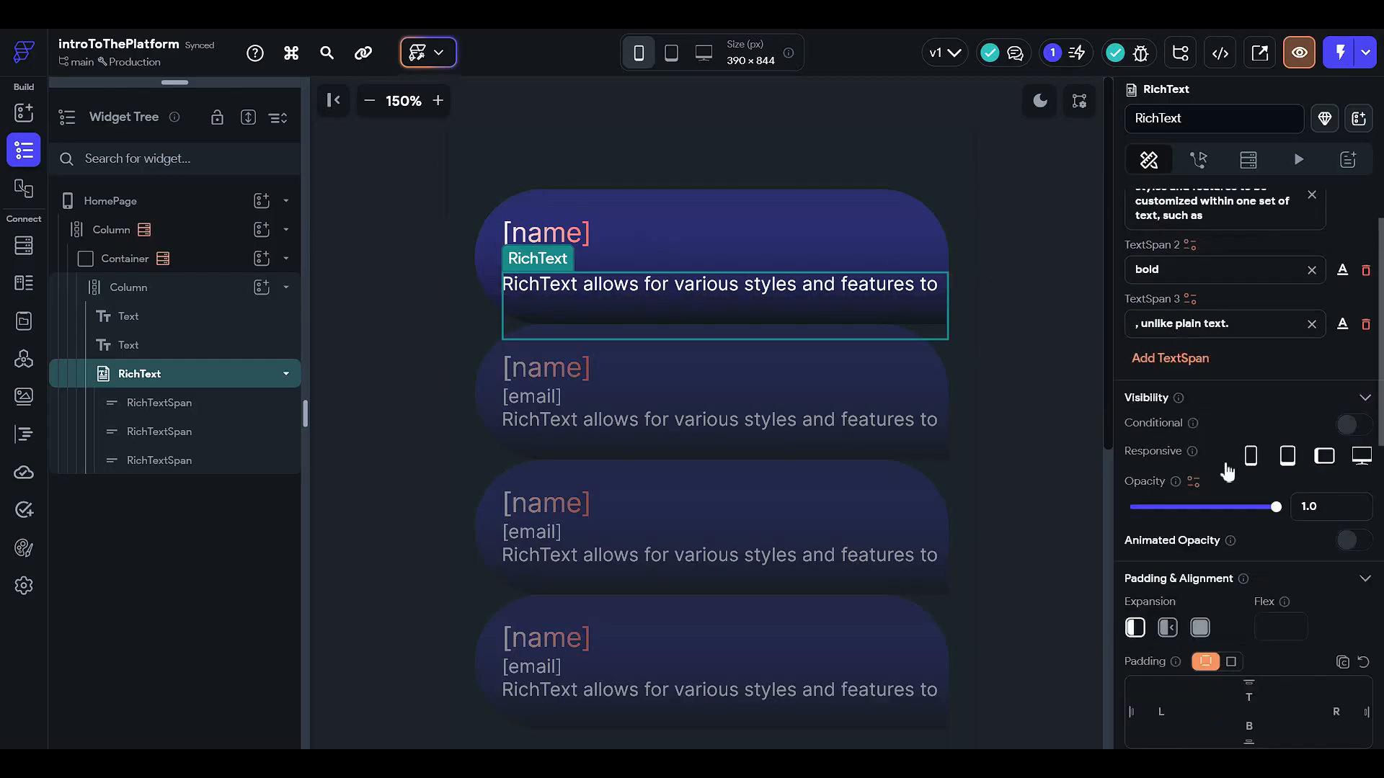
pyautogui.scroll(6, 1215, 464)
pyautogui.scroll(-5, 1239, 371)
pyautogui.scroll(-6, 1237, 379)
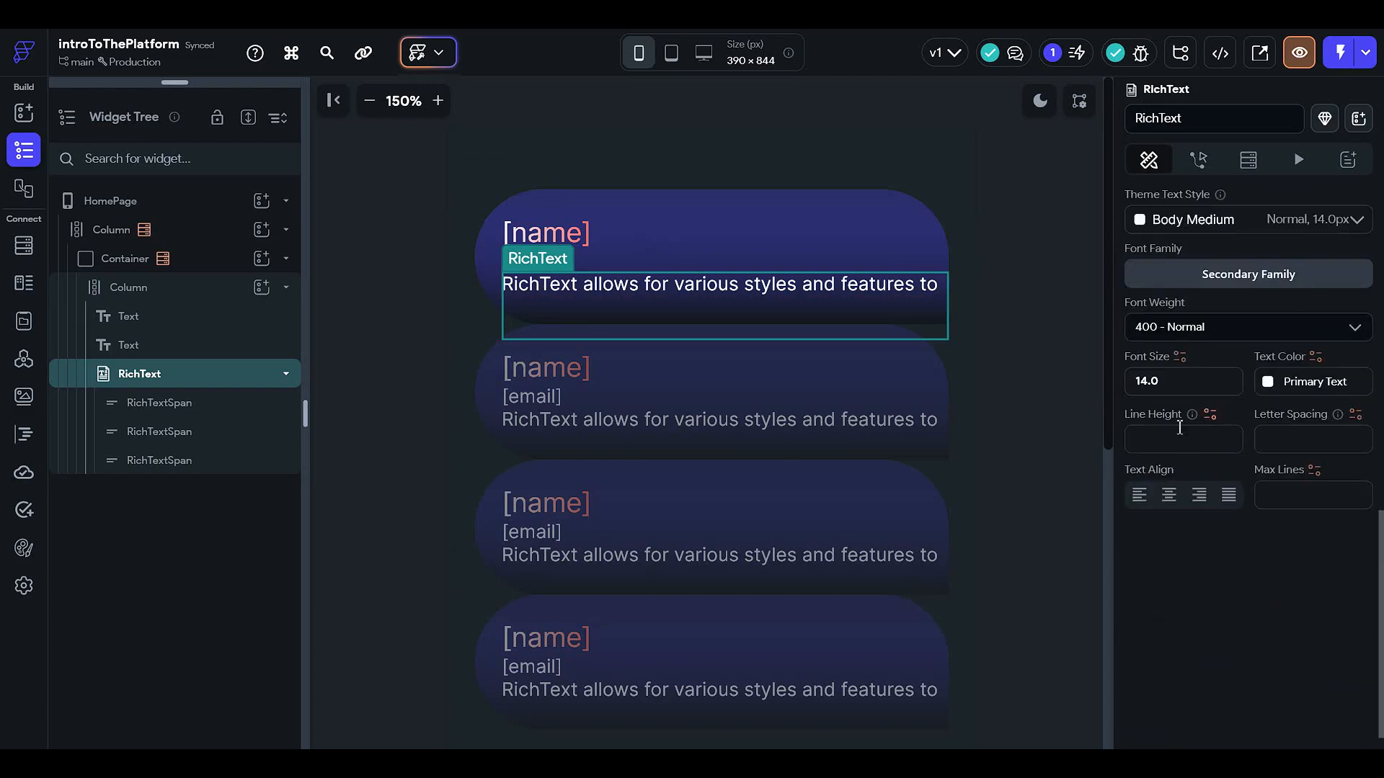
pyautogui.scroll(6, 1180, 443)
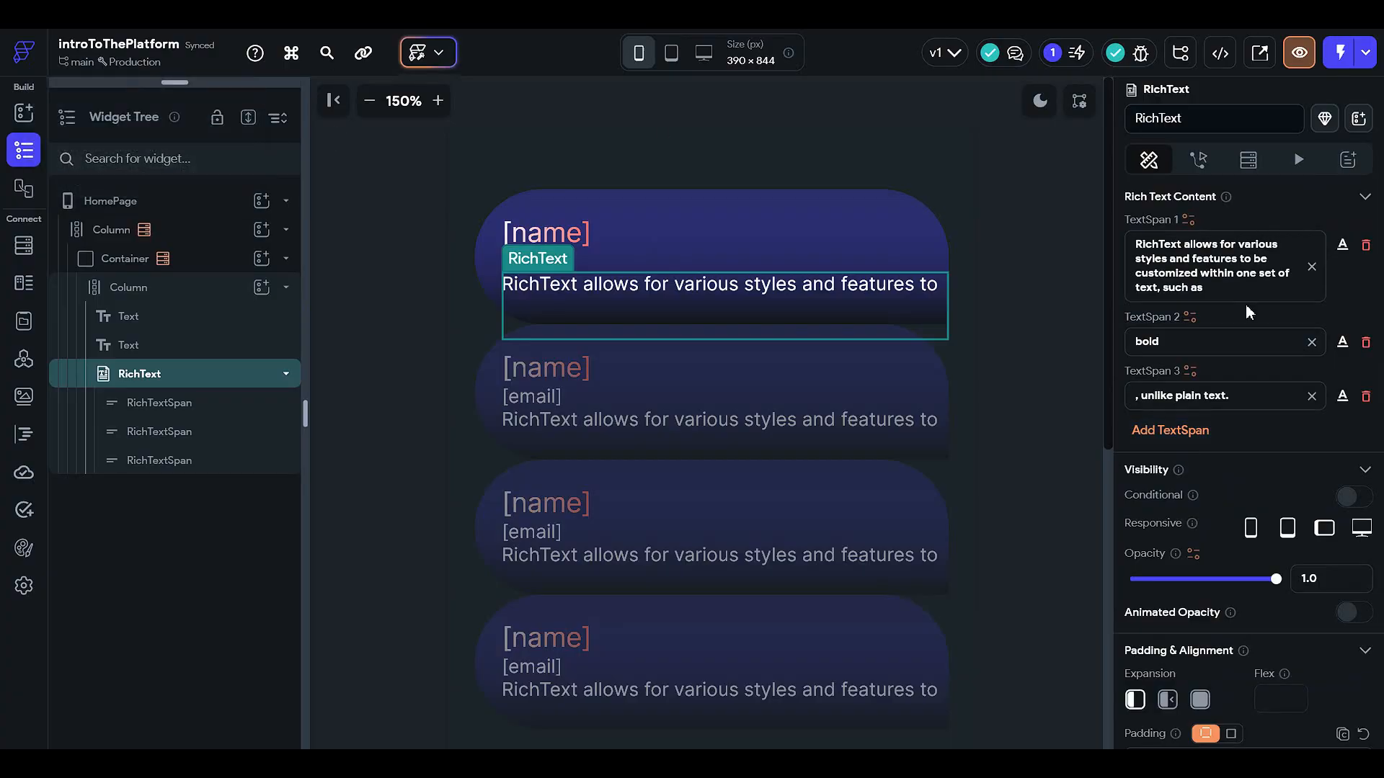
pyautogui.moveTo(1244, 288); pyautogui.dragTo(1067, 206)
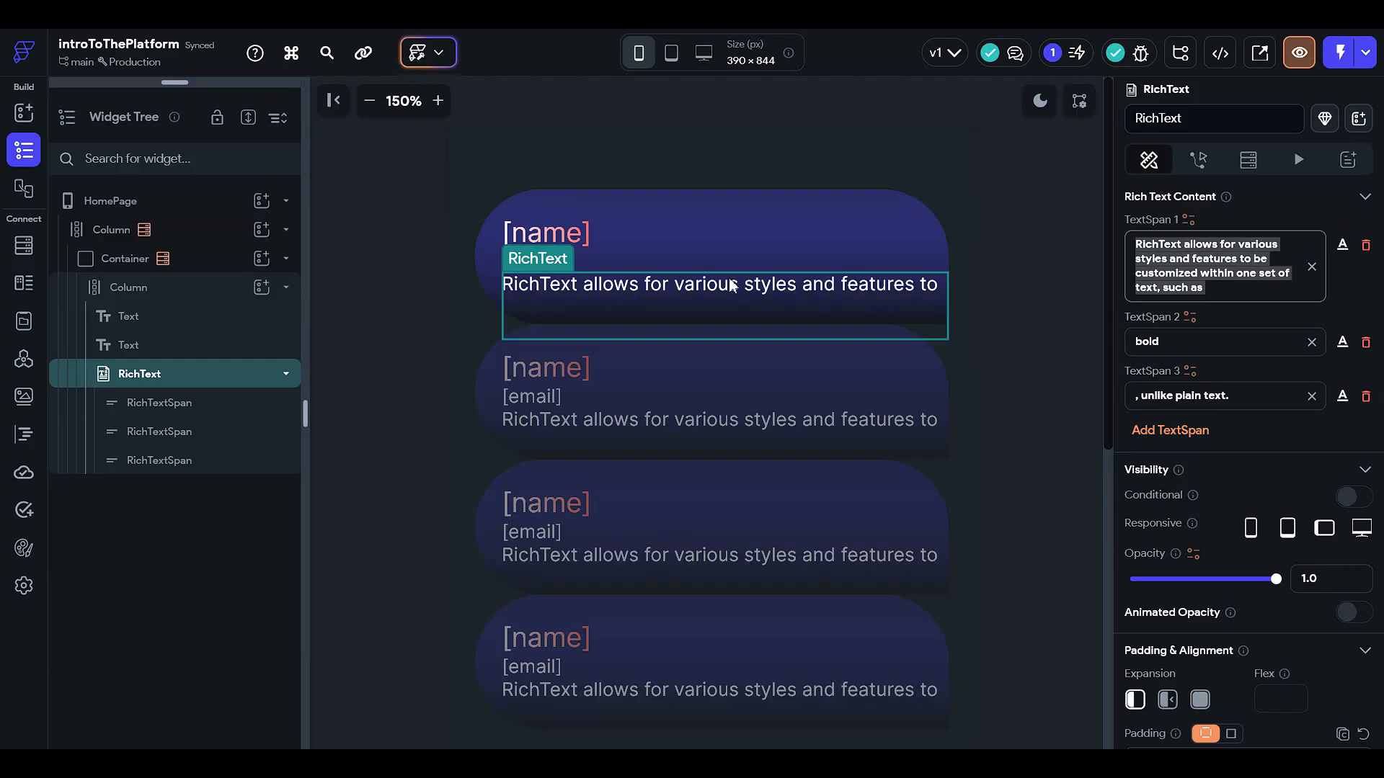
# Step: Replace TextSpan 1 with 'This is the email of :' and open TextSpan 2's variable picker
pyautogui.write('This')
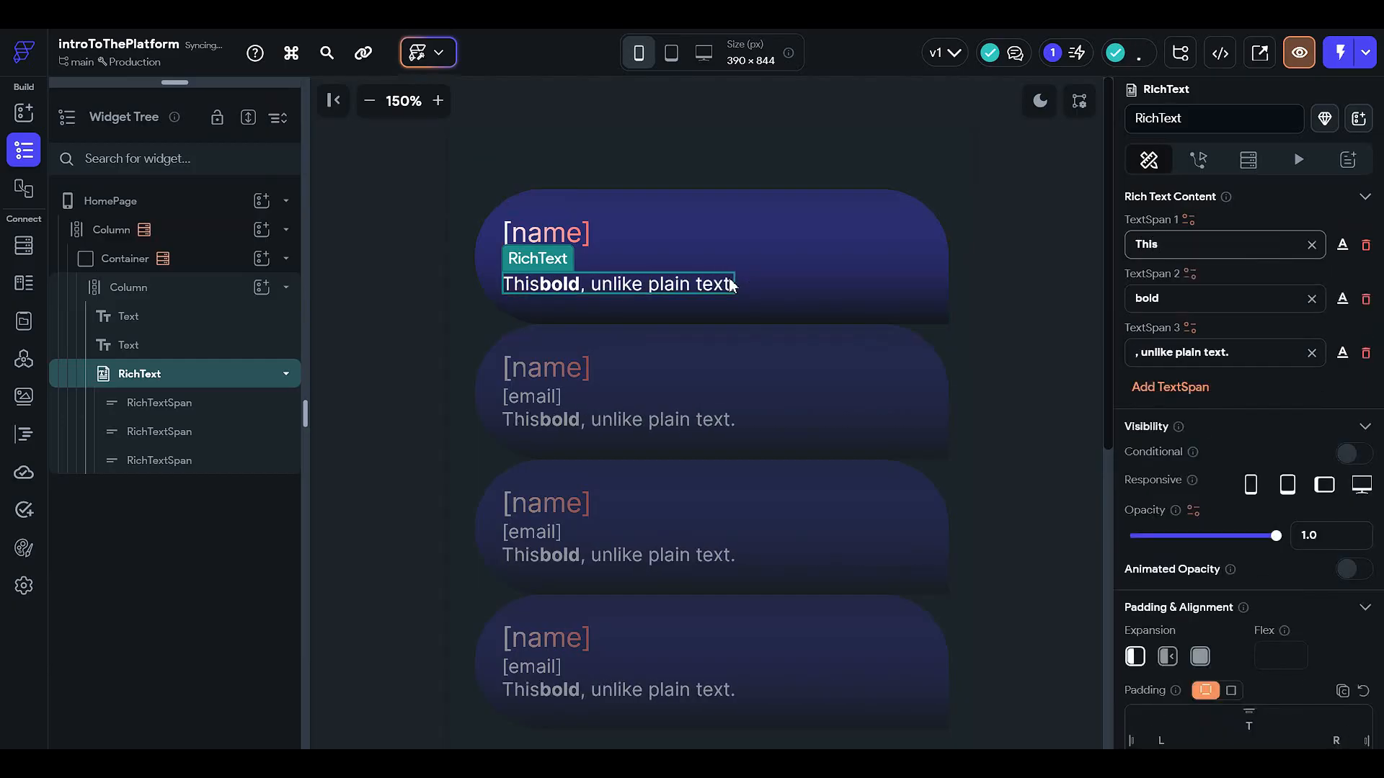
pyautogui.write(' is the ')
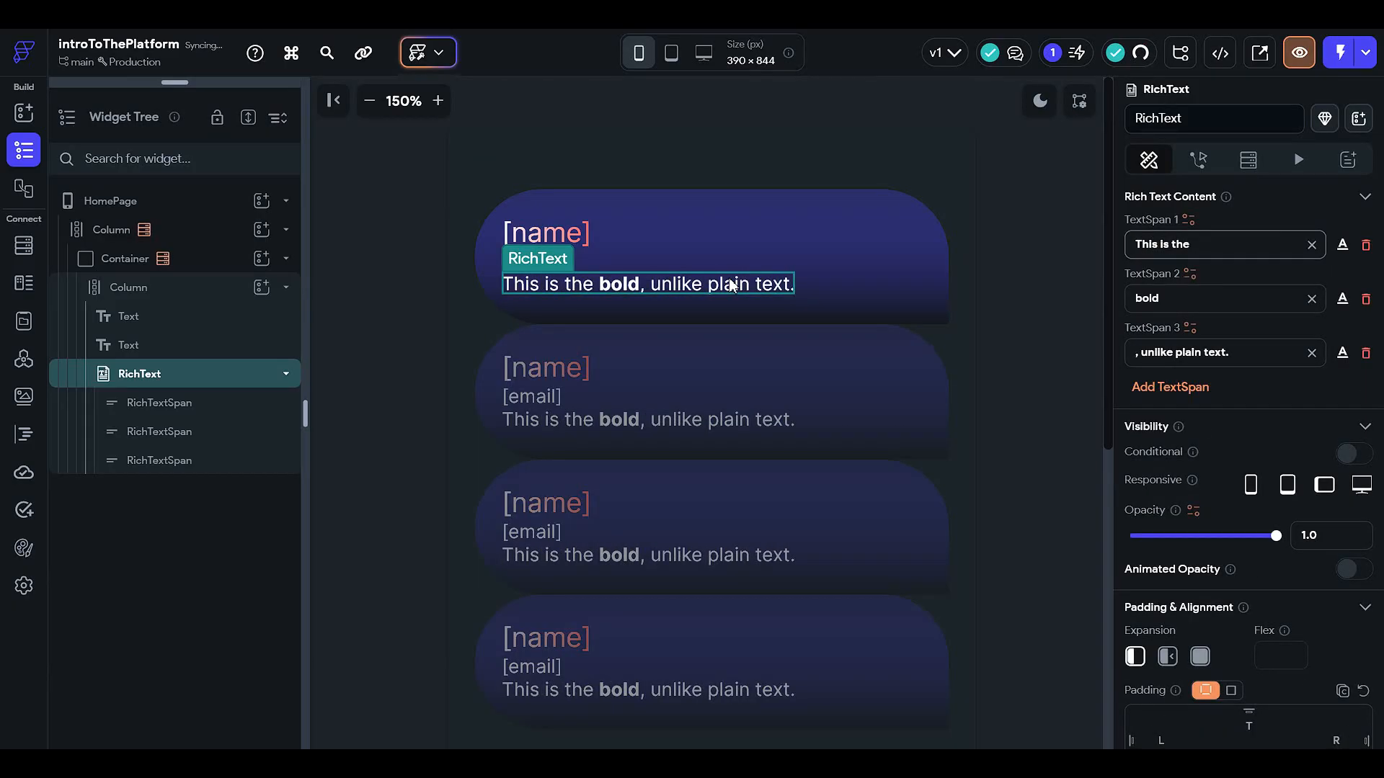
pyautogui.write('email o')
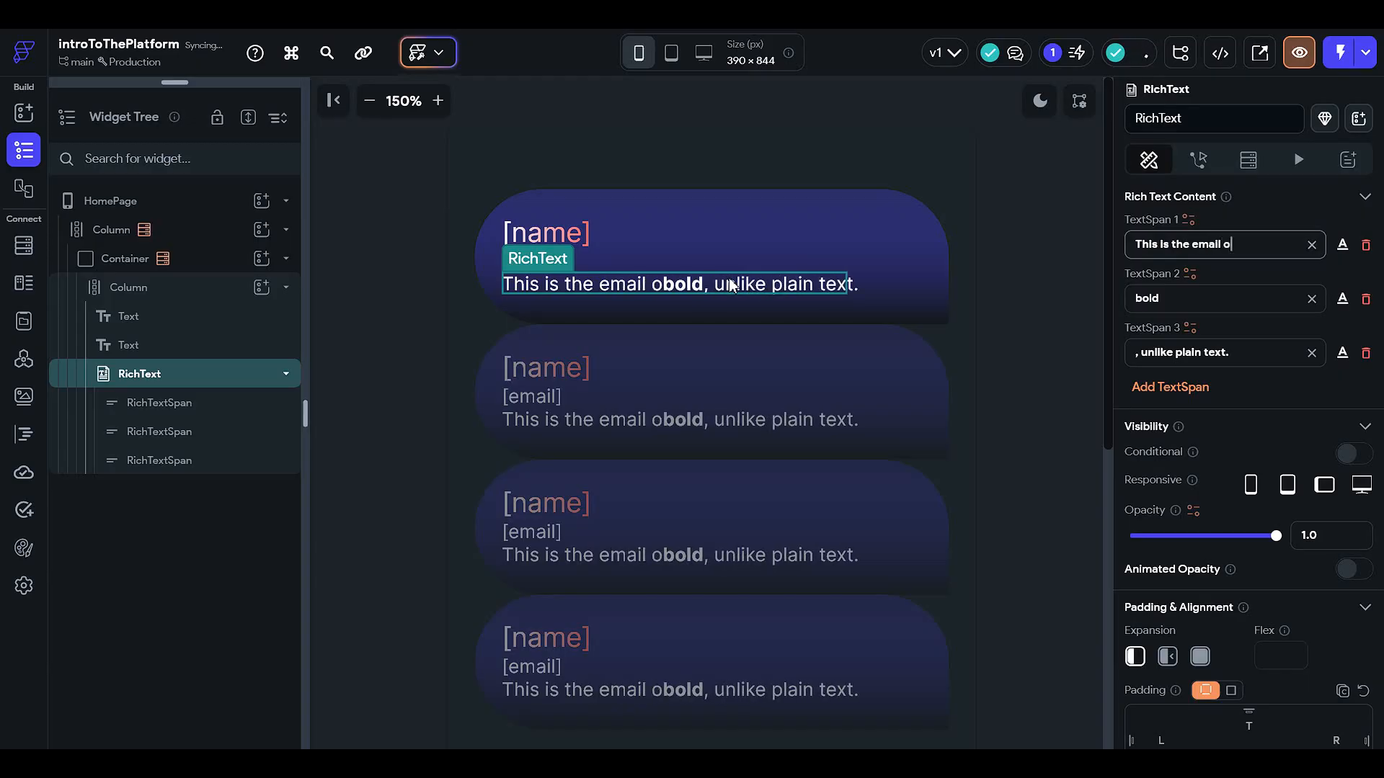
pyautogui.write('f :')
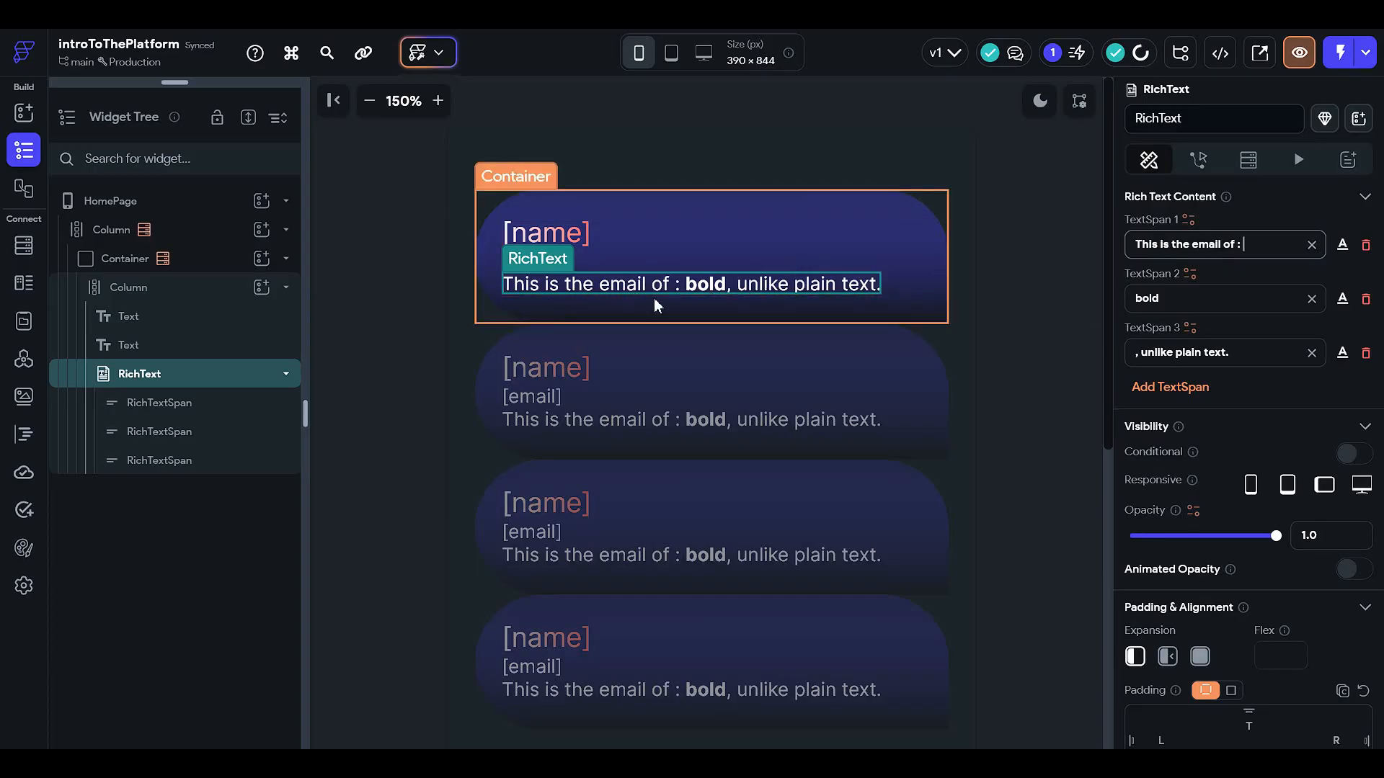
pyautogui.click(1189, 275)
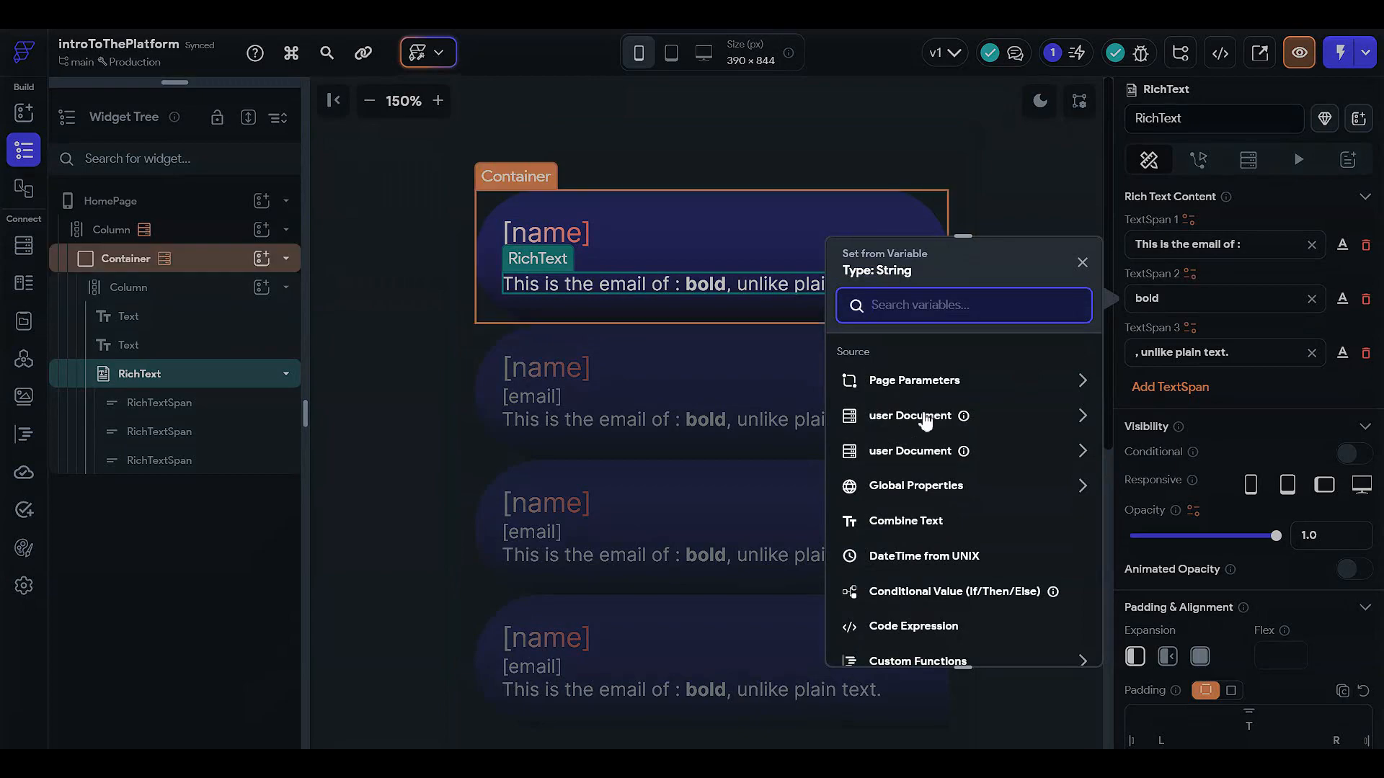
# Step: Bind TextSpan 2 to the user document's email, with a sample email as builder display value
pyautogui.click(926, 418)
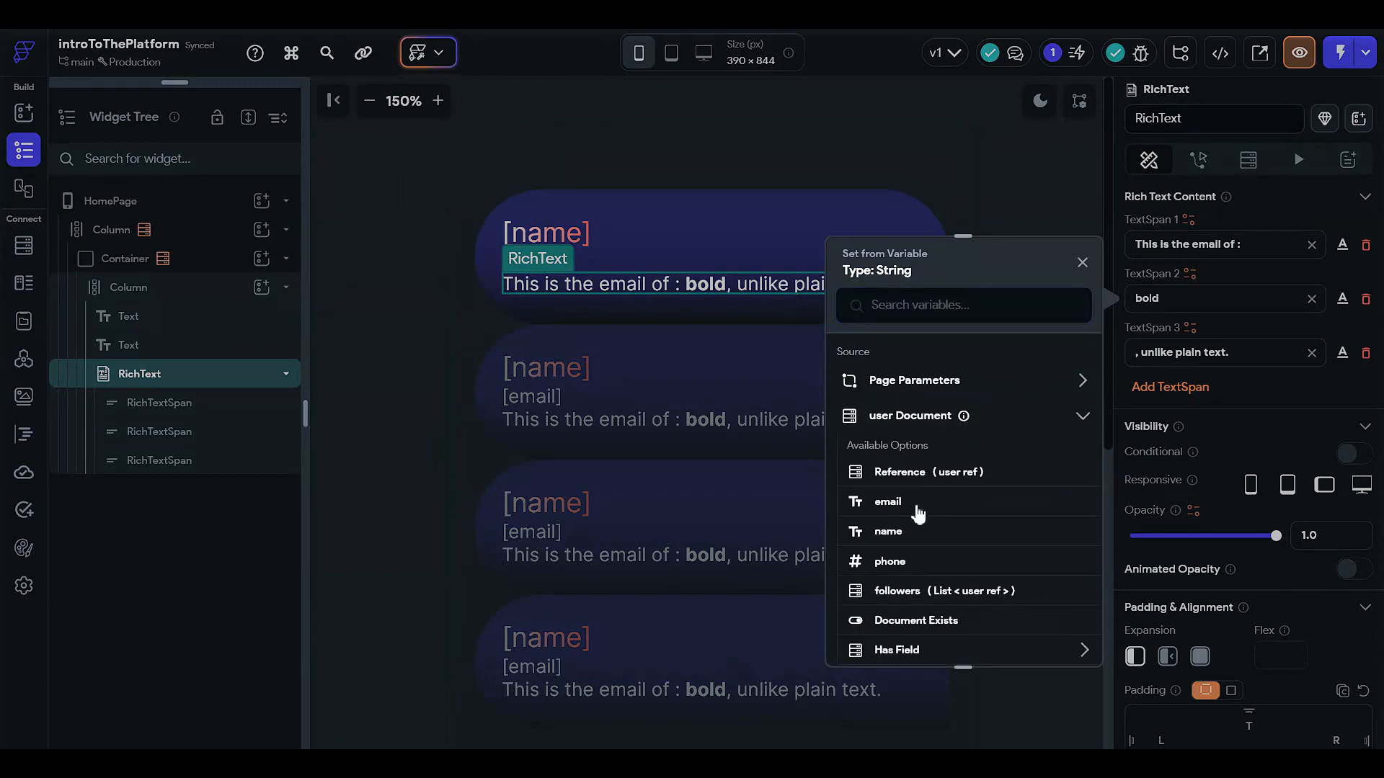
pyautogui.click(916, 505)
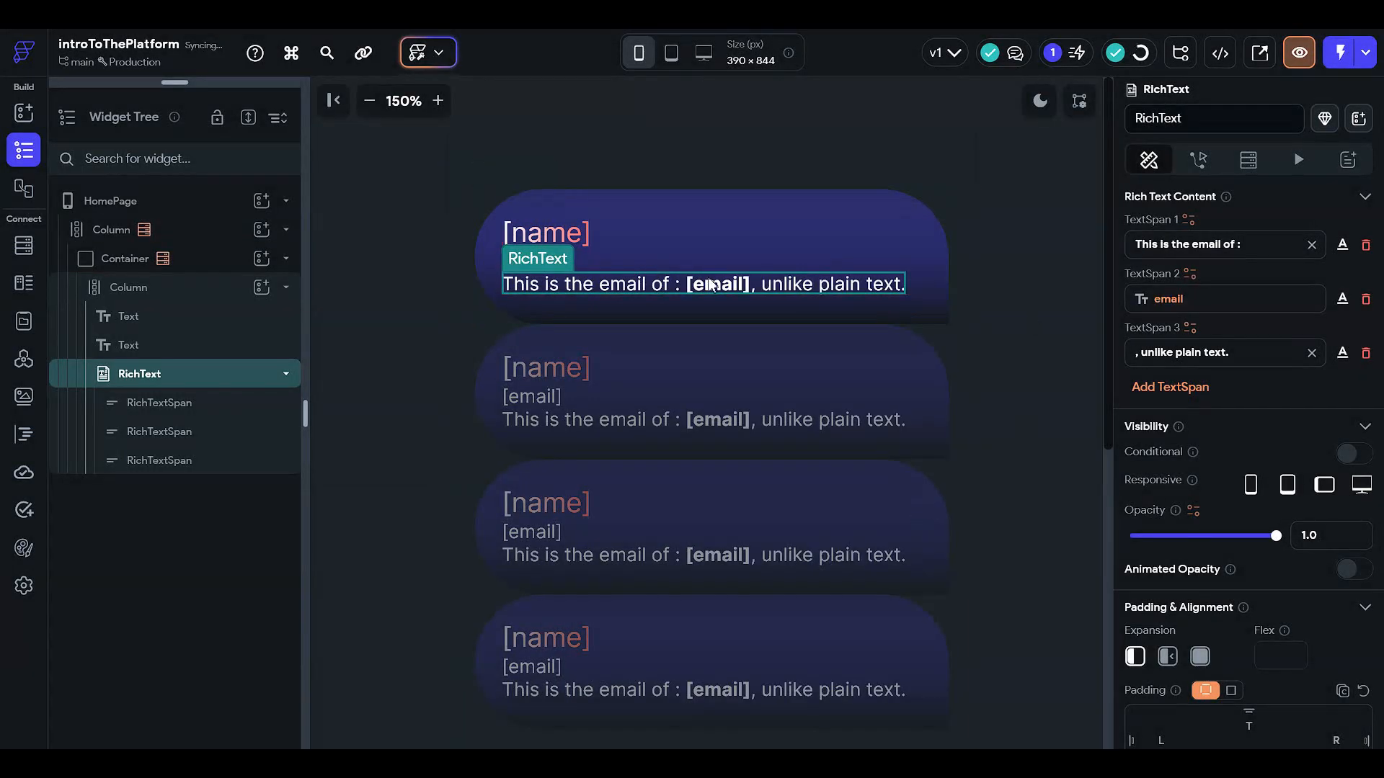
pyautogui.click(1211, 299)
pyautogui.click(873, 542)
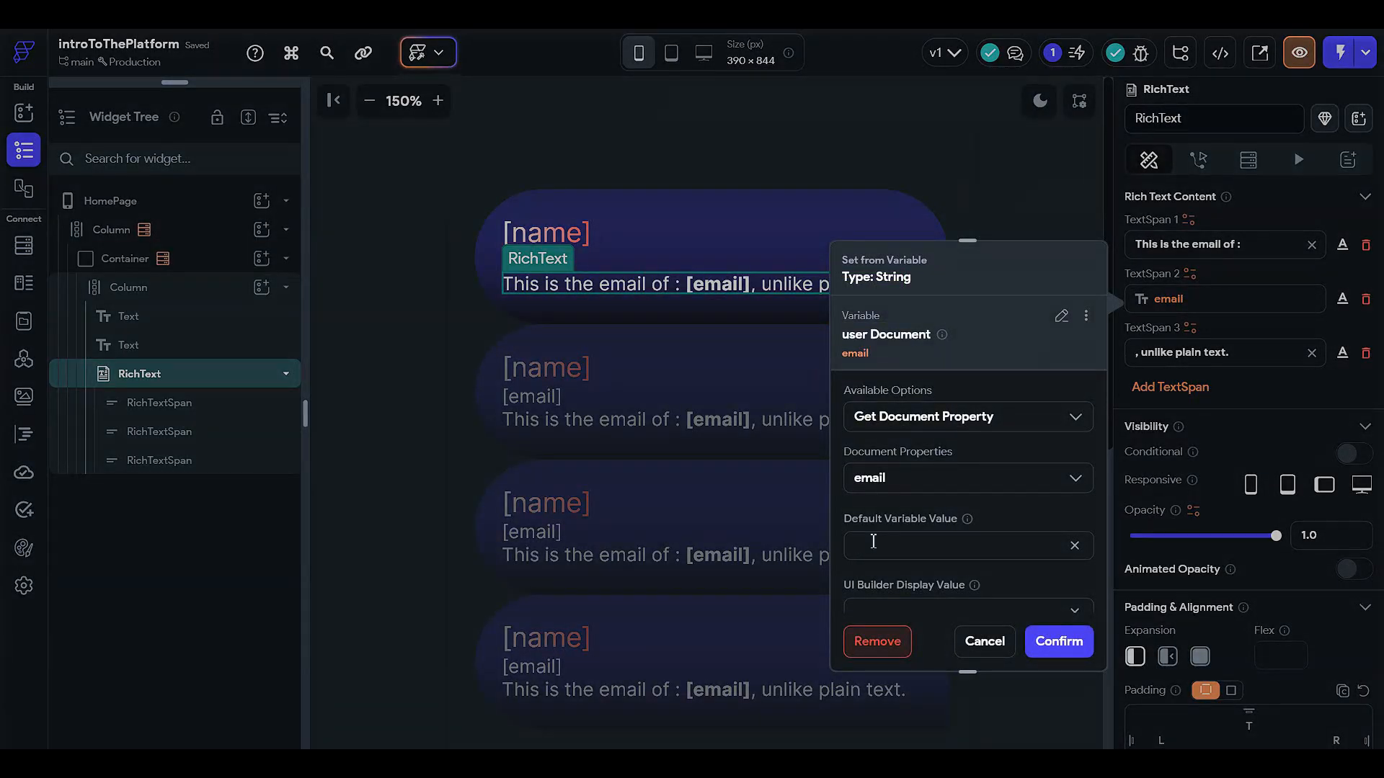
pyautogui.scroll(-1, 874, 542)
pyautogui.click(876, 586)
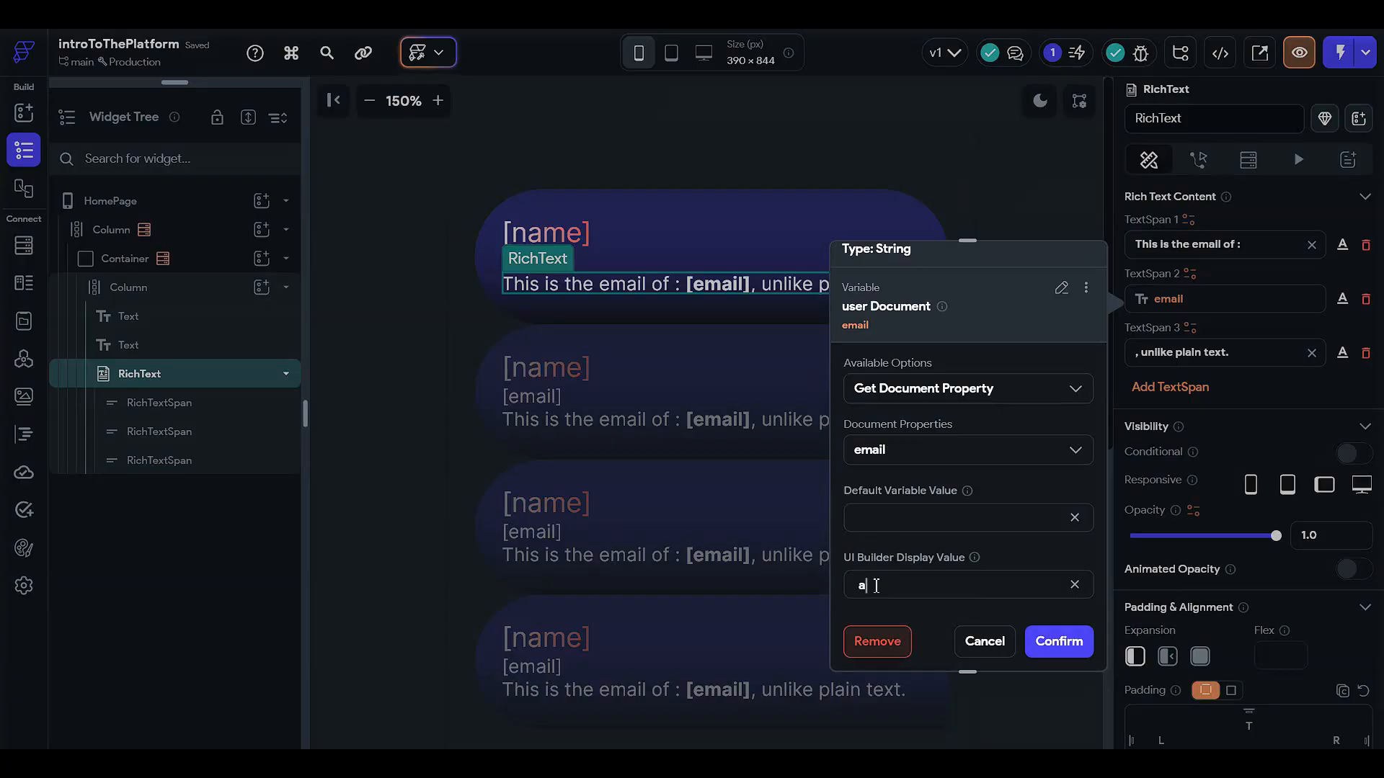
pyautogui.click(1030, 641)
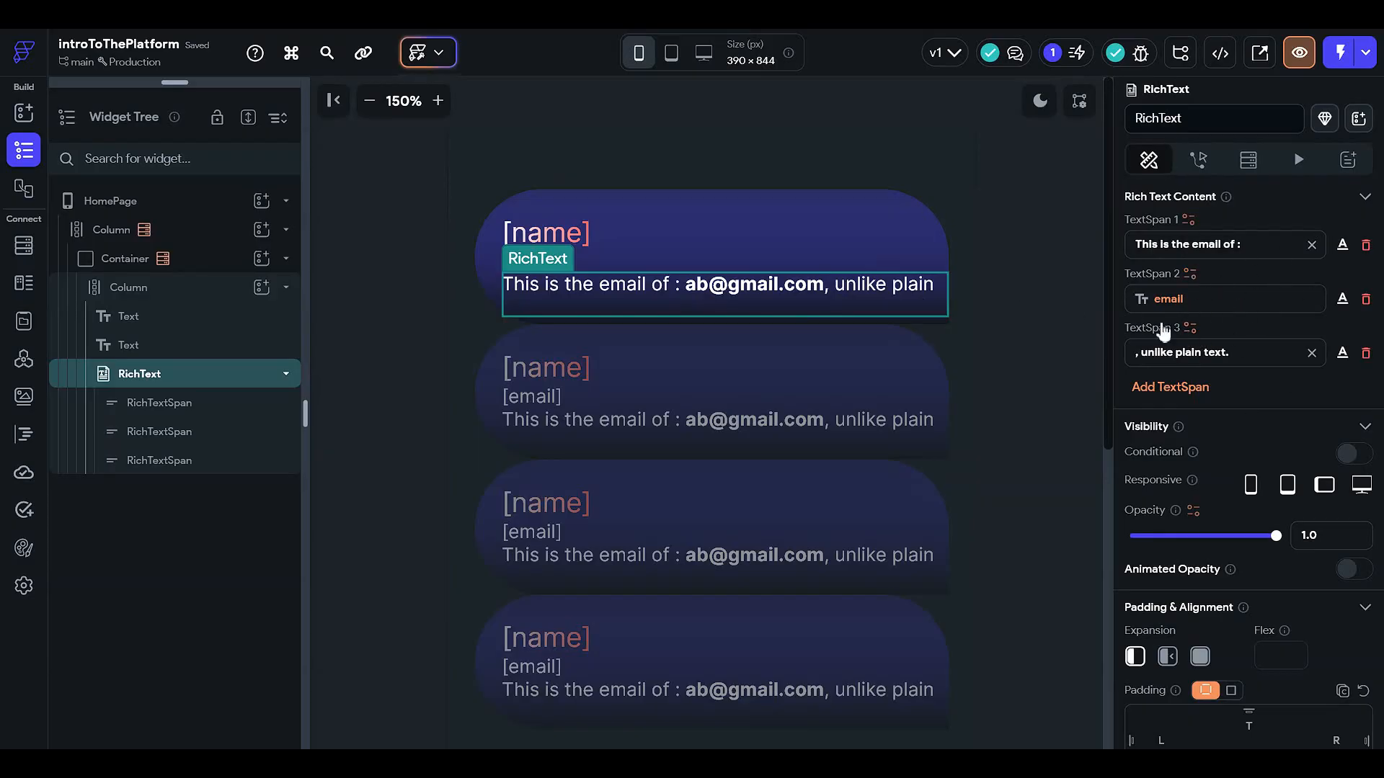
# Step: Remove 'of' from the first text span and change the last span to 'contact us here'
pyautogui.click(1241, 253)
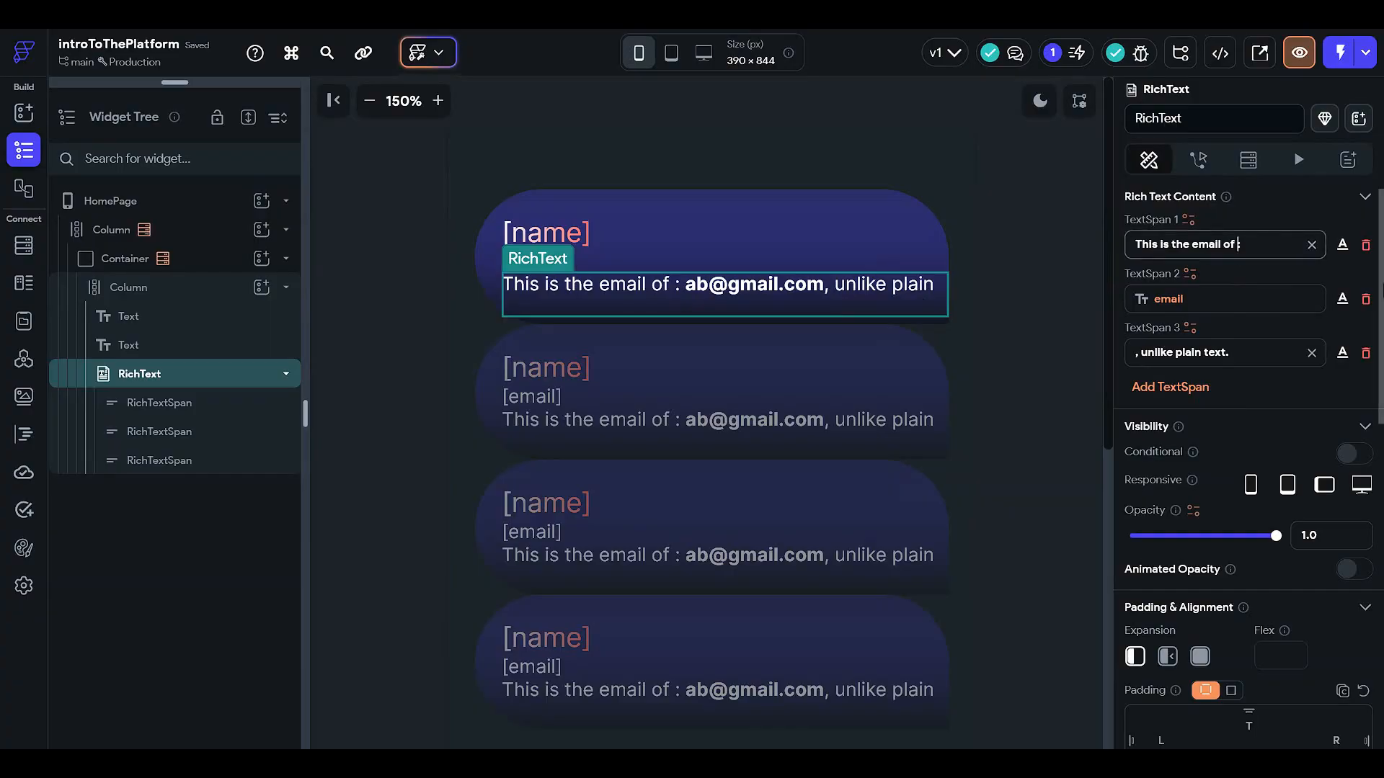
pyautogui.press('BackSpace')
pyautogui.press('BackSpace')
pyautogui.press('BackSpace')
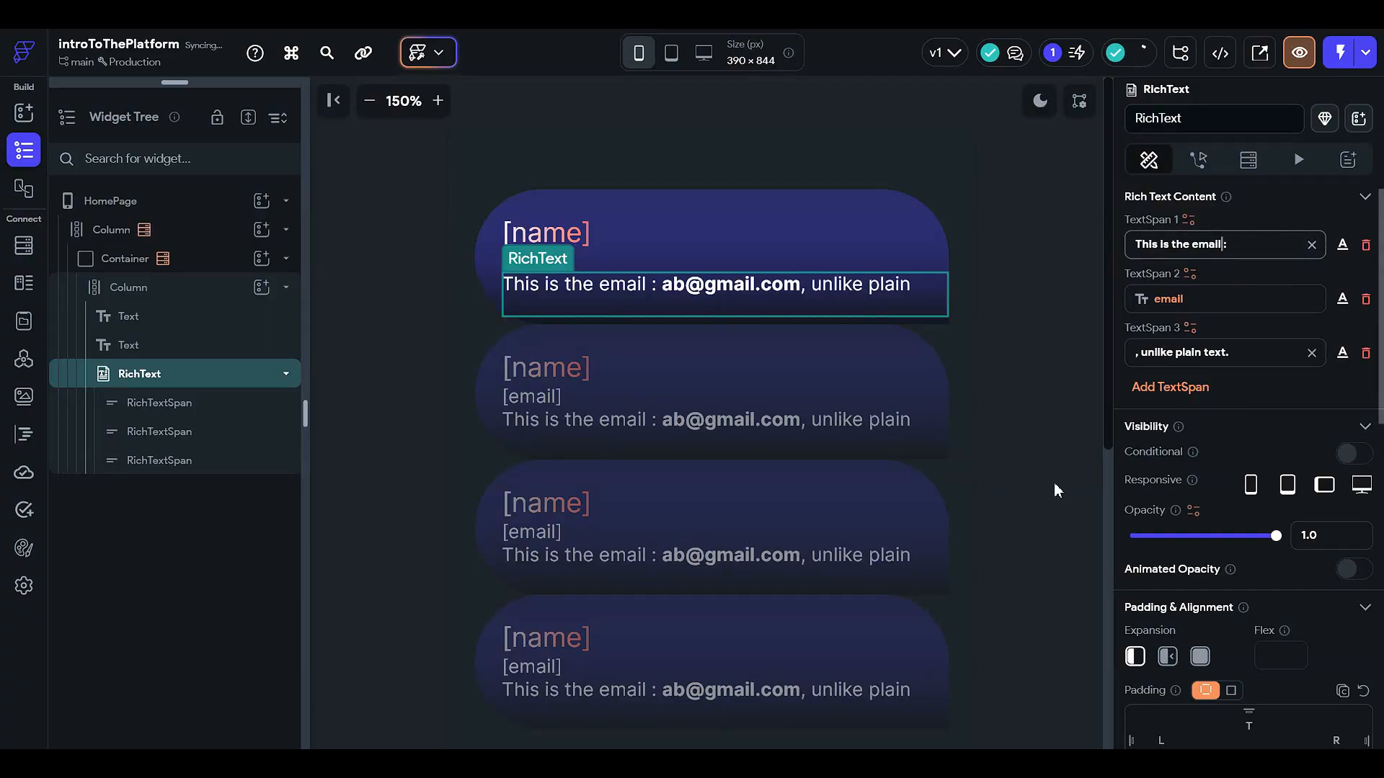
pyautogui.moveTo(1229, 353); pyautogui.dragTo(1129, 358)
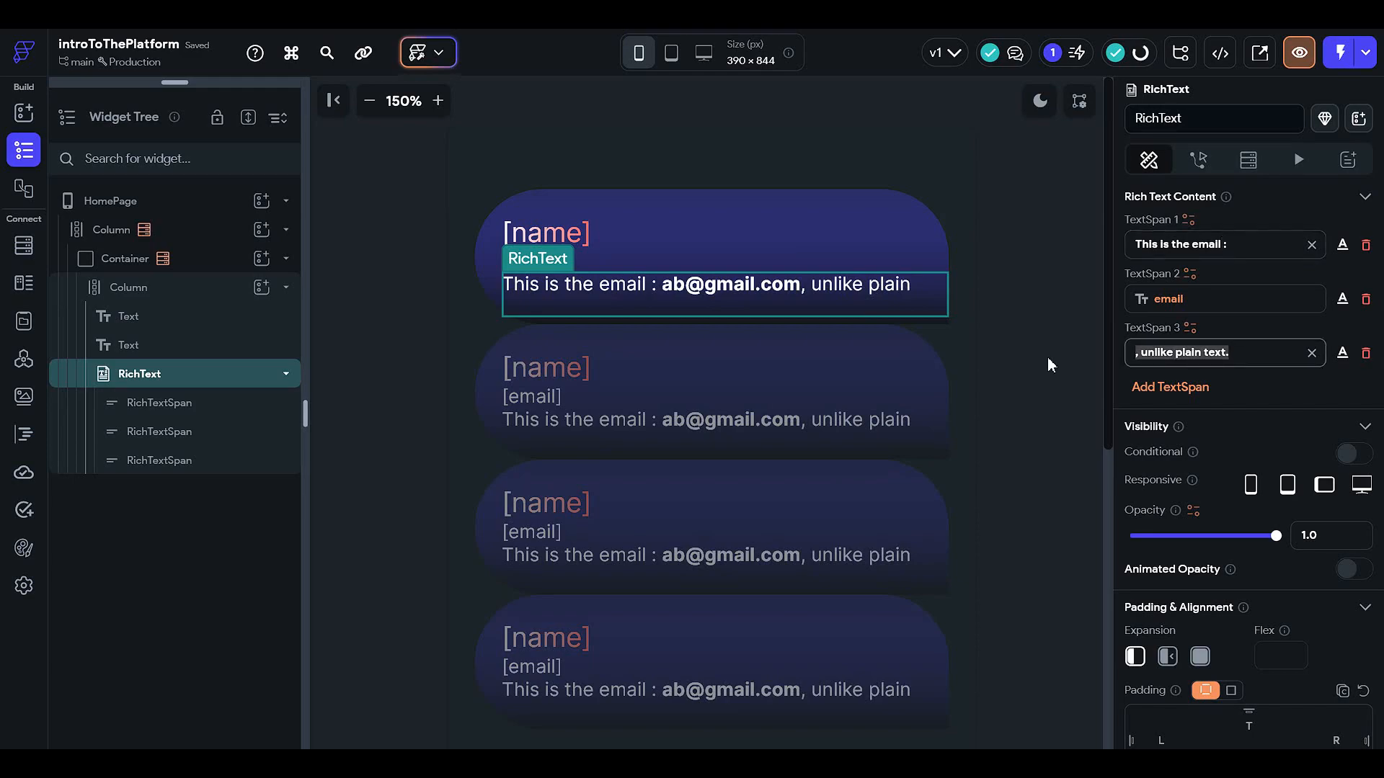
pyautogui.write('contact ')
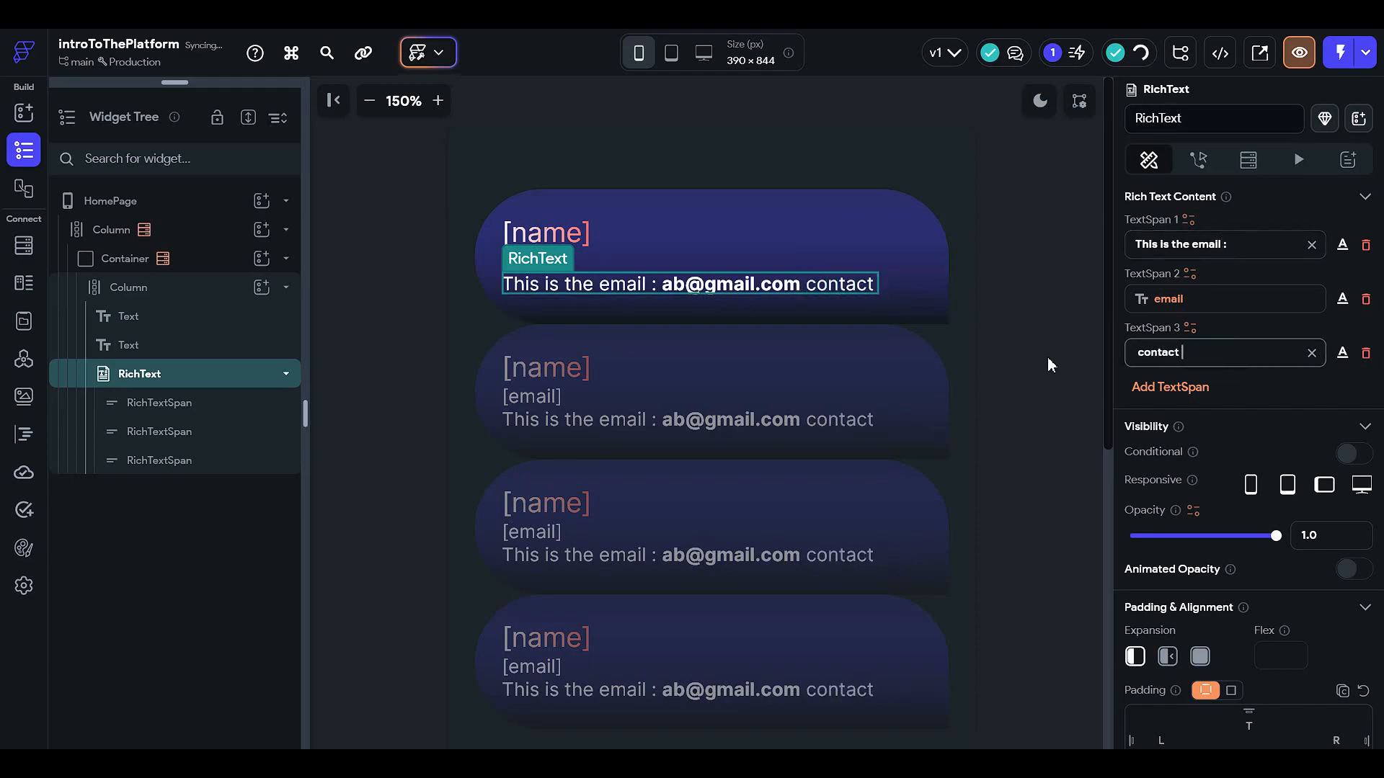
pyautogui.write('us here.')
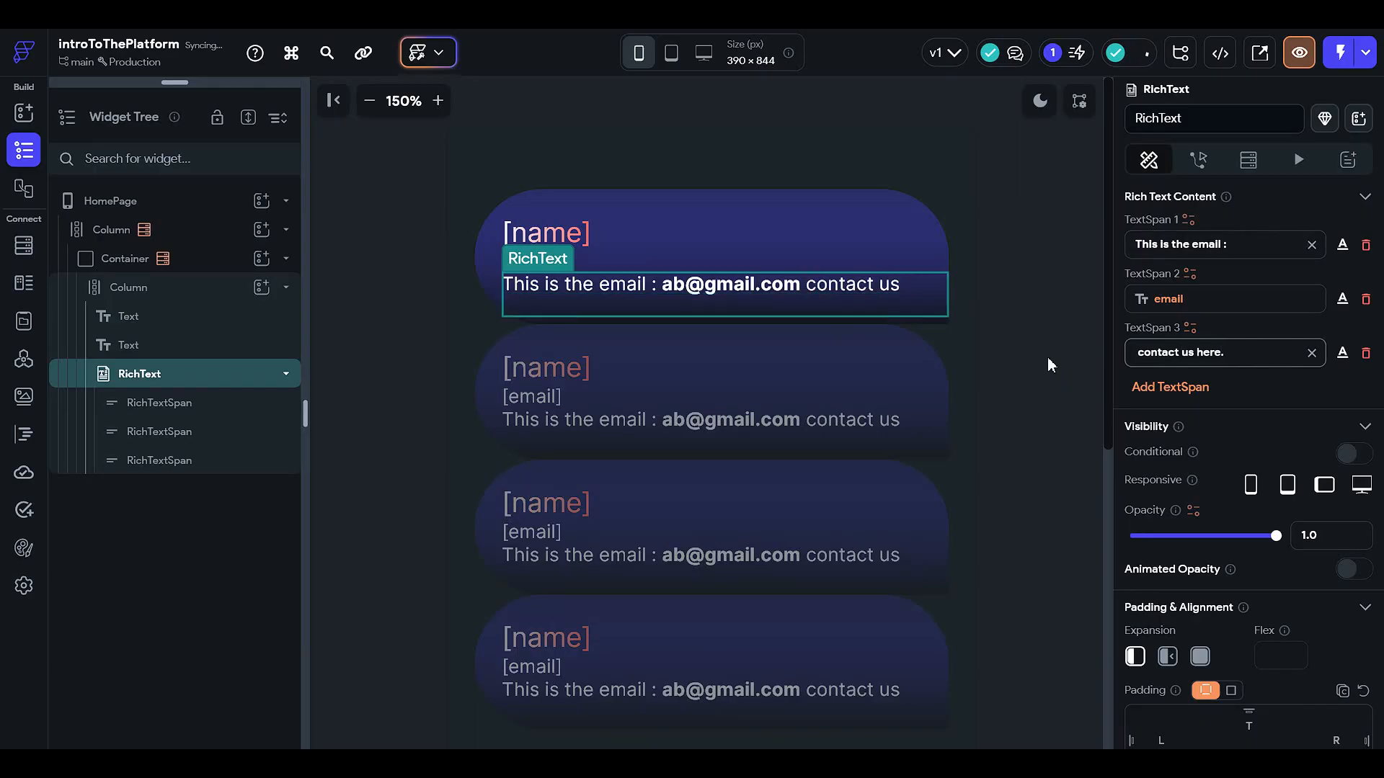
pyautogui.press('BackSpace')
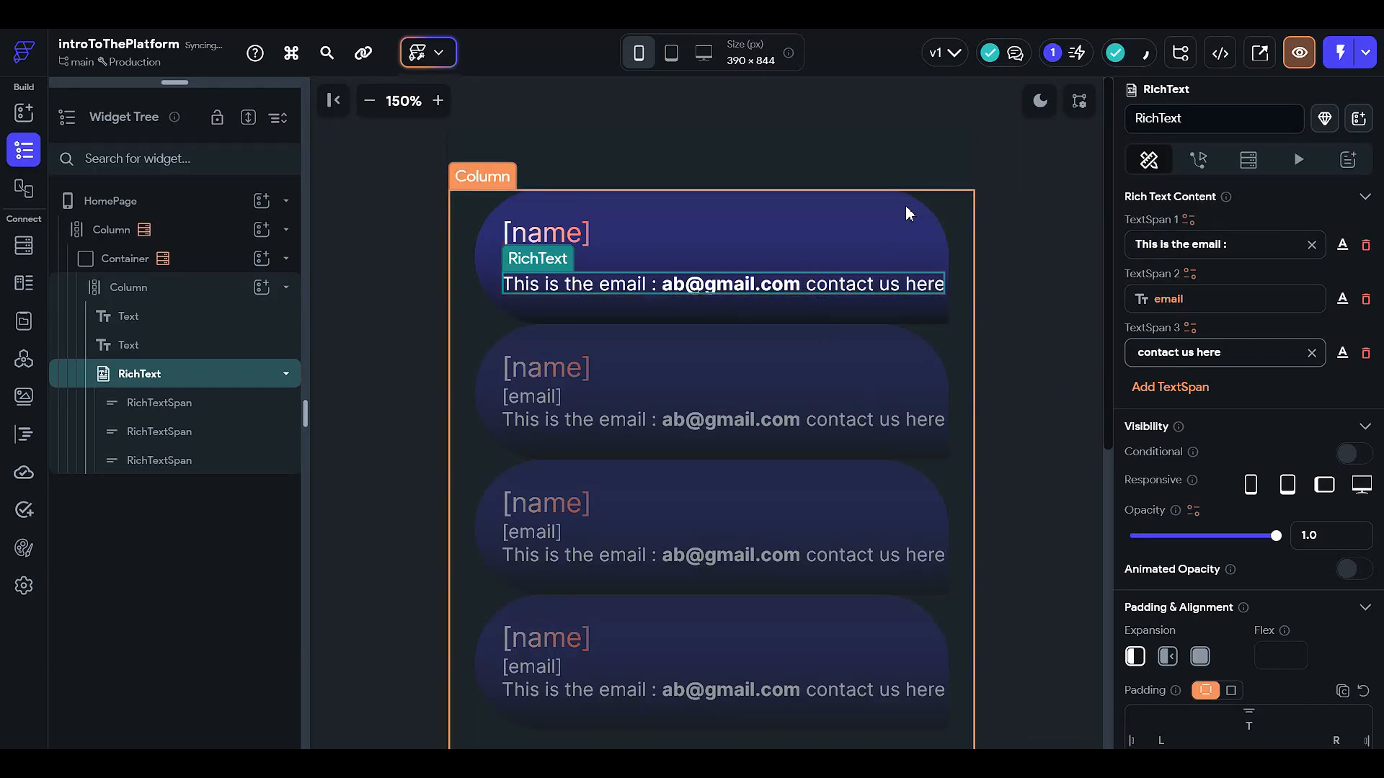
pyautogui.click(1009, 327)
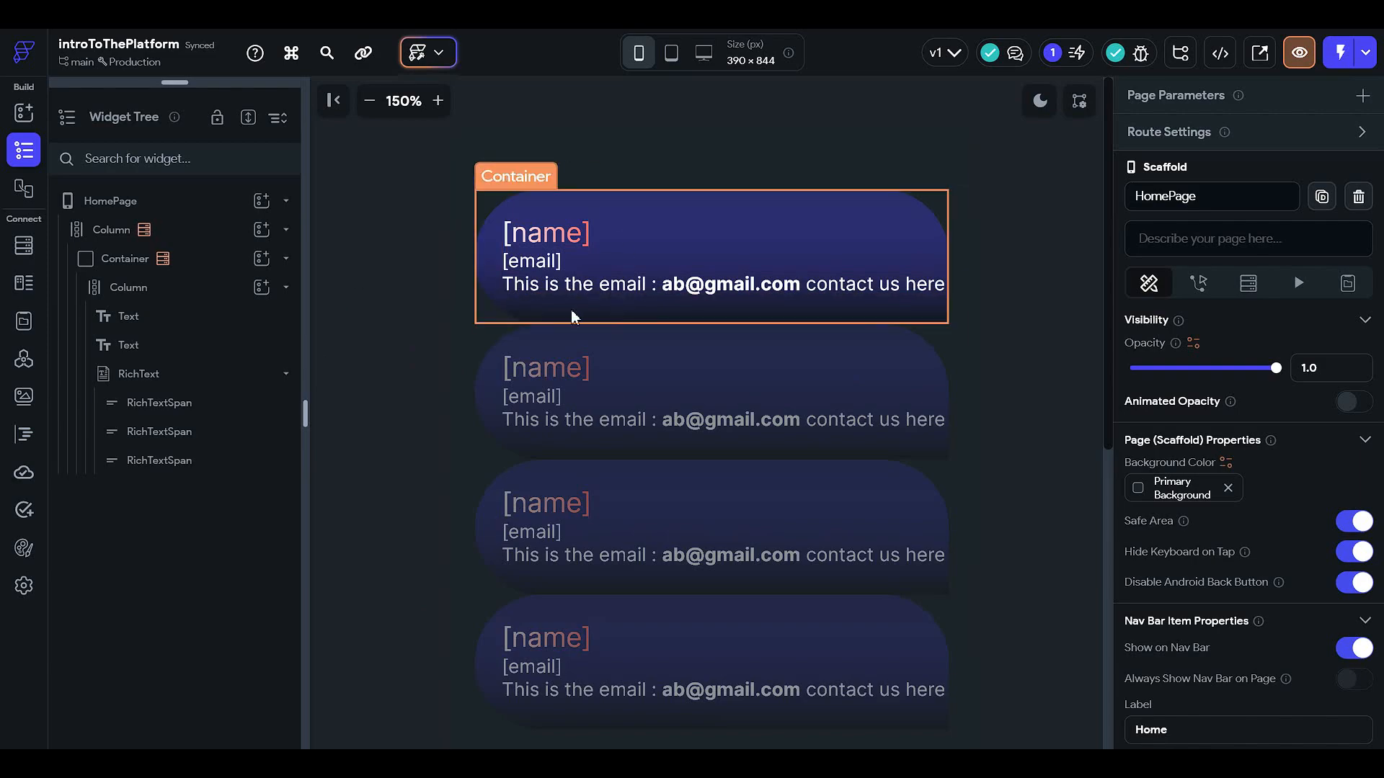
# Step: Set the first span 'This is the email : ' text colour to the Tertiary theme colour
pyautogui.click(764, 284)
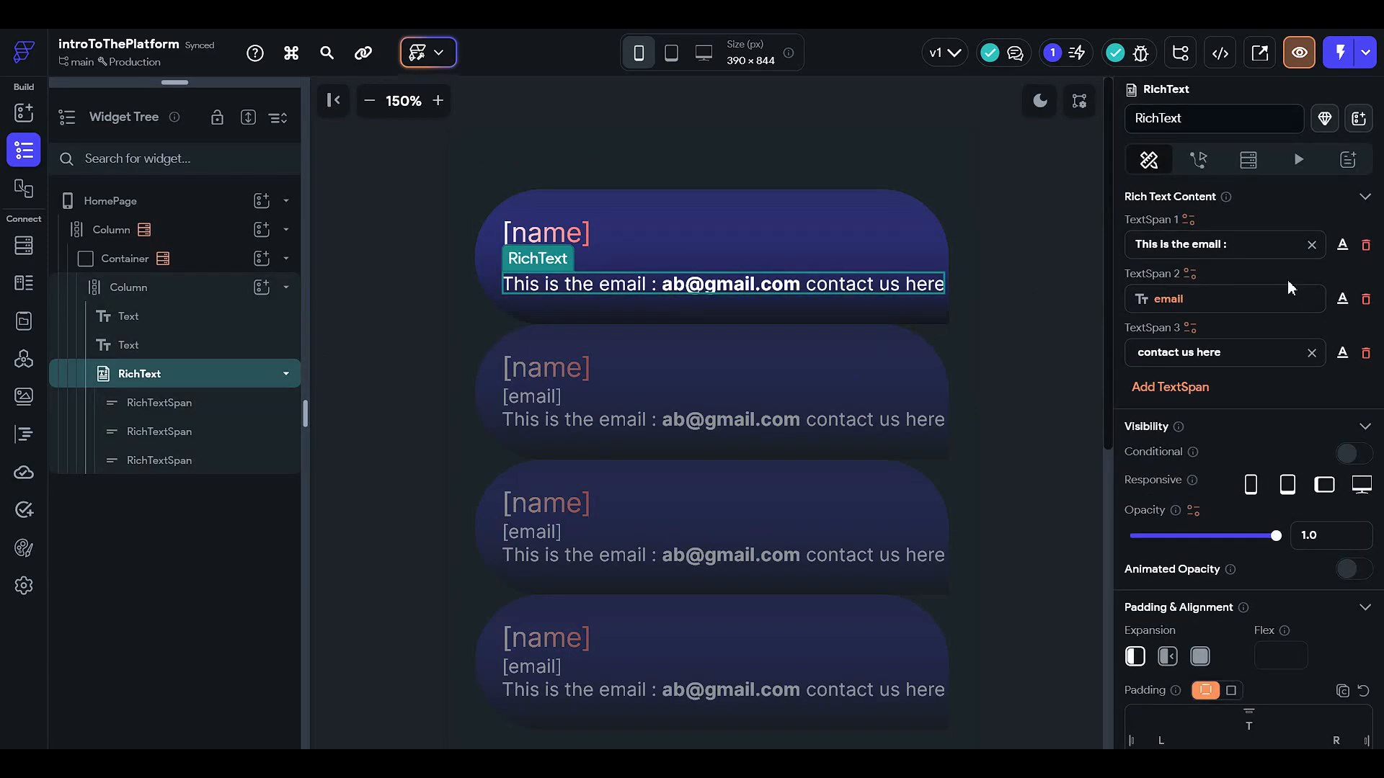
pyautogui.scroll(-2, 1304, 486)
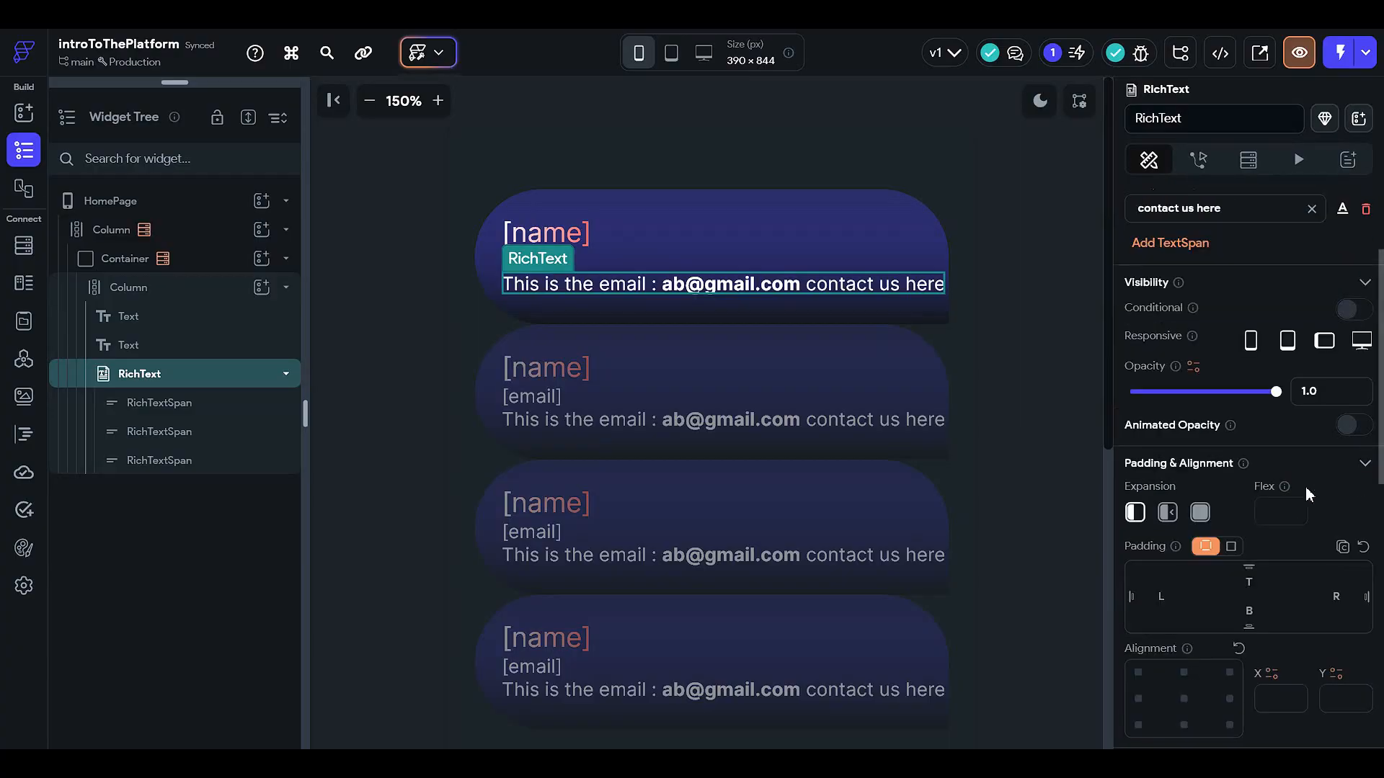
pyautogui.scroll(2, 1305, 487)
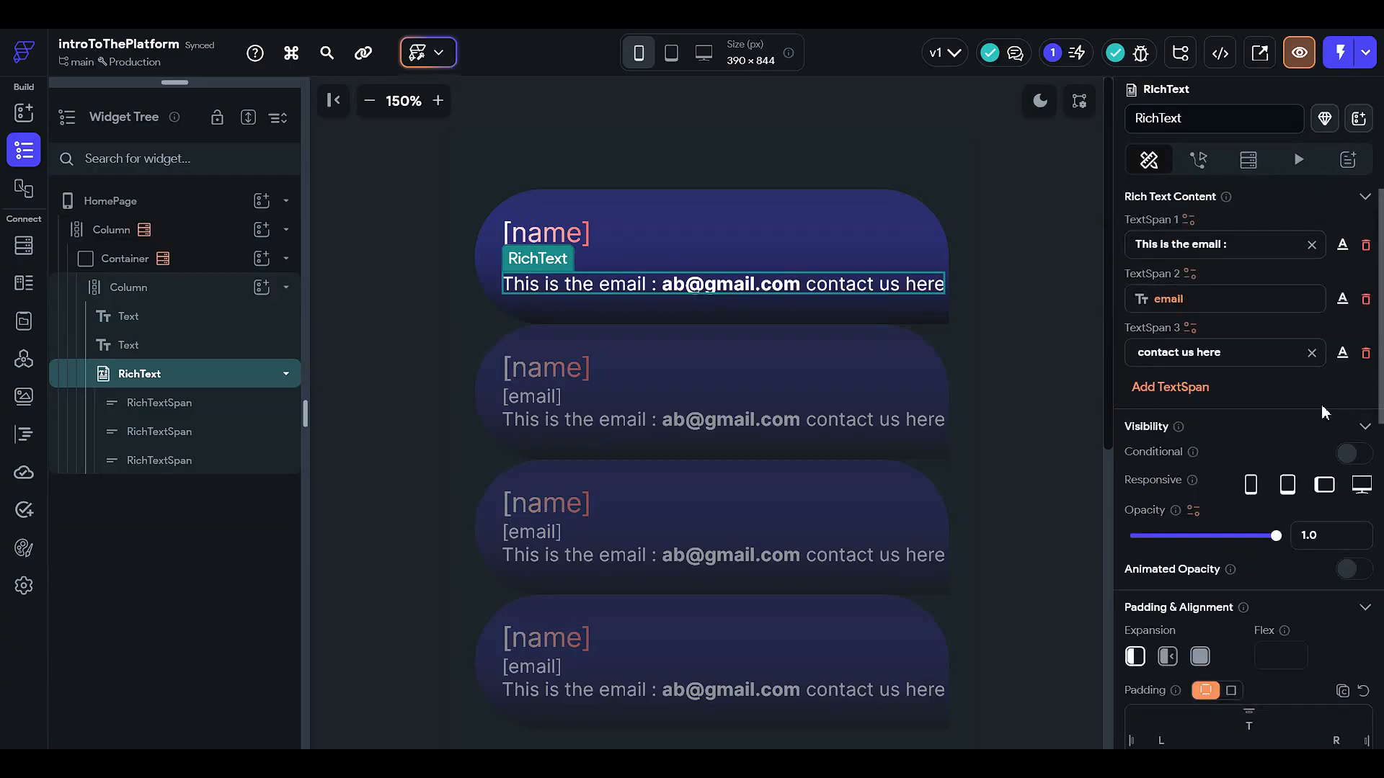
pyautogui.click(1342, 245)
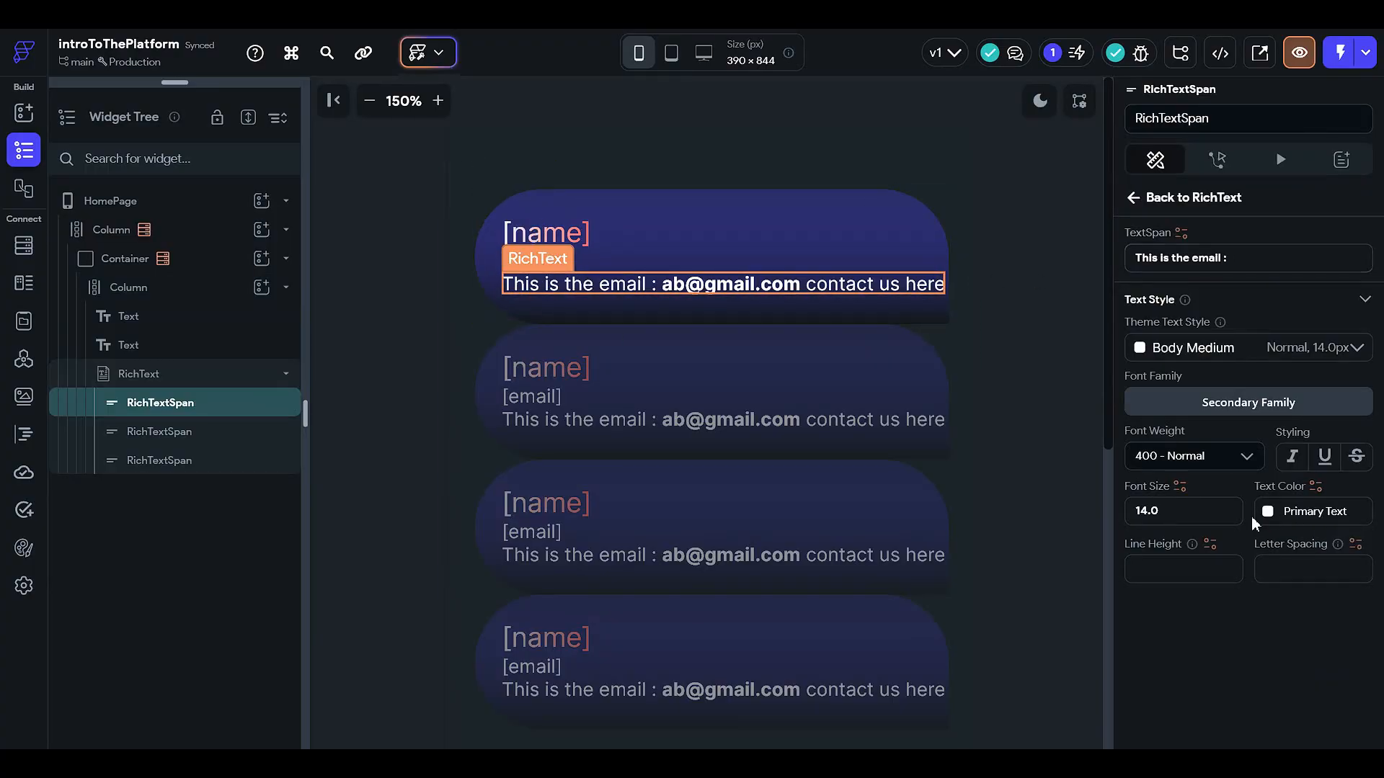
pyautogui.click(1296, 513)
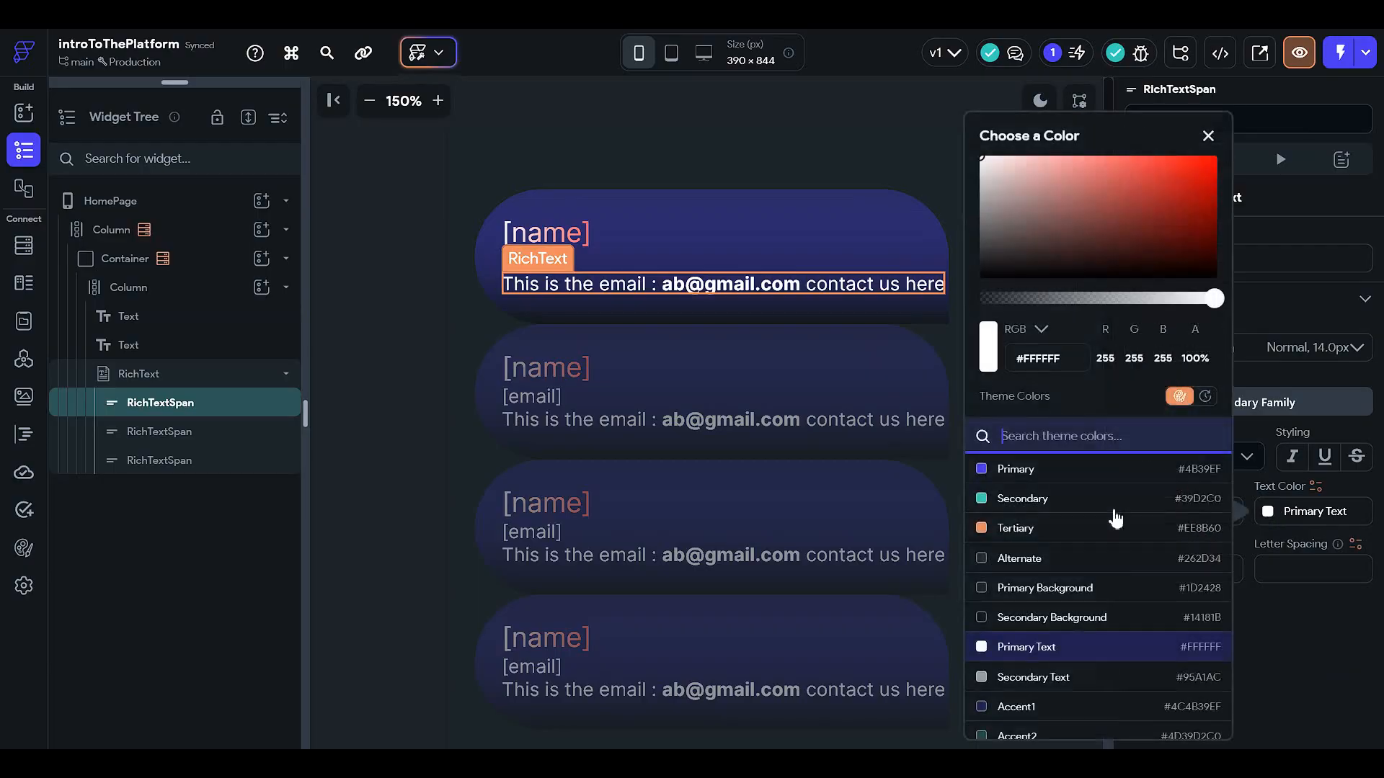
pyautogui.click(1062, 529)
pyautogui.click(347, 344)
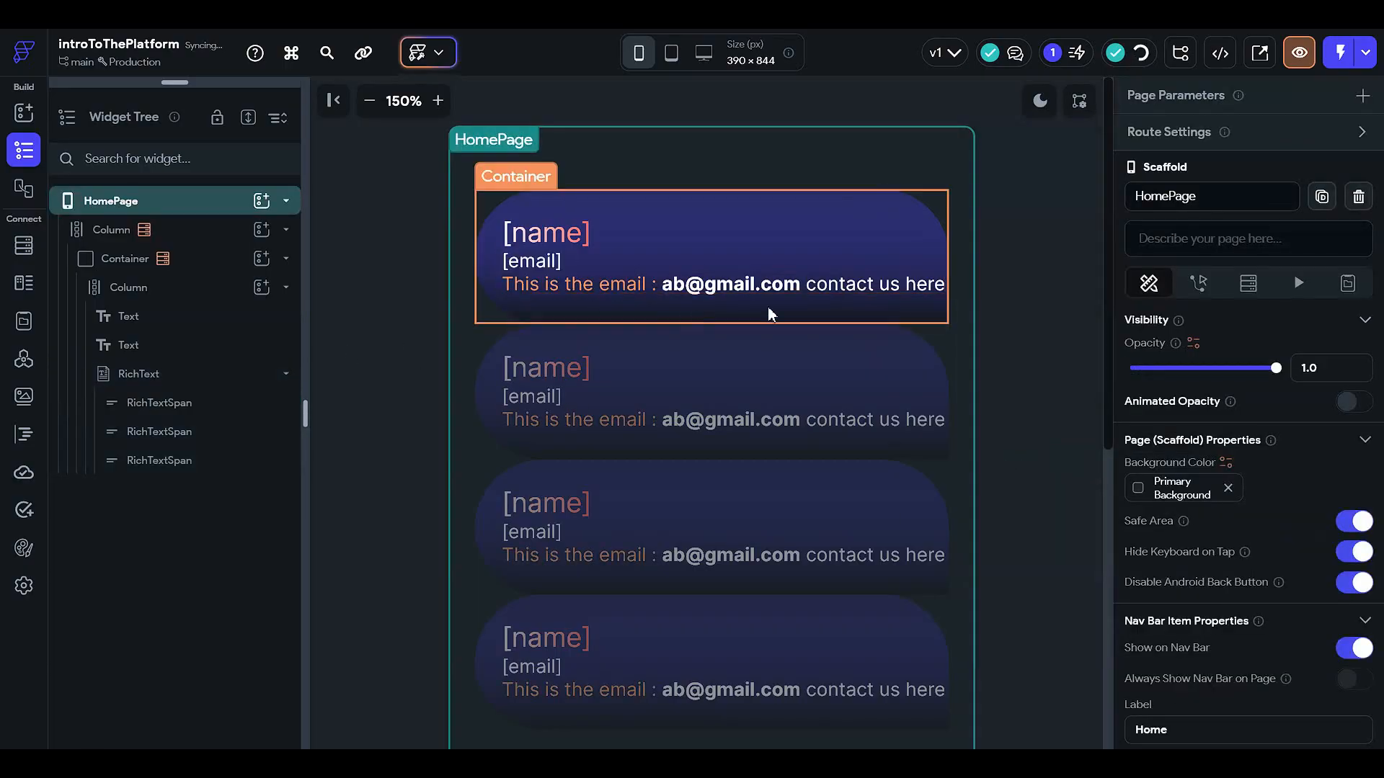